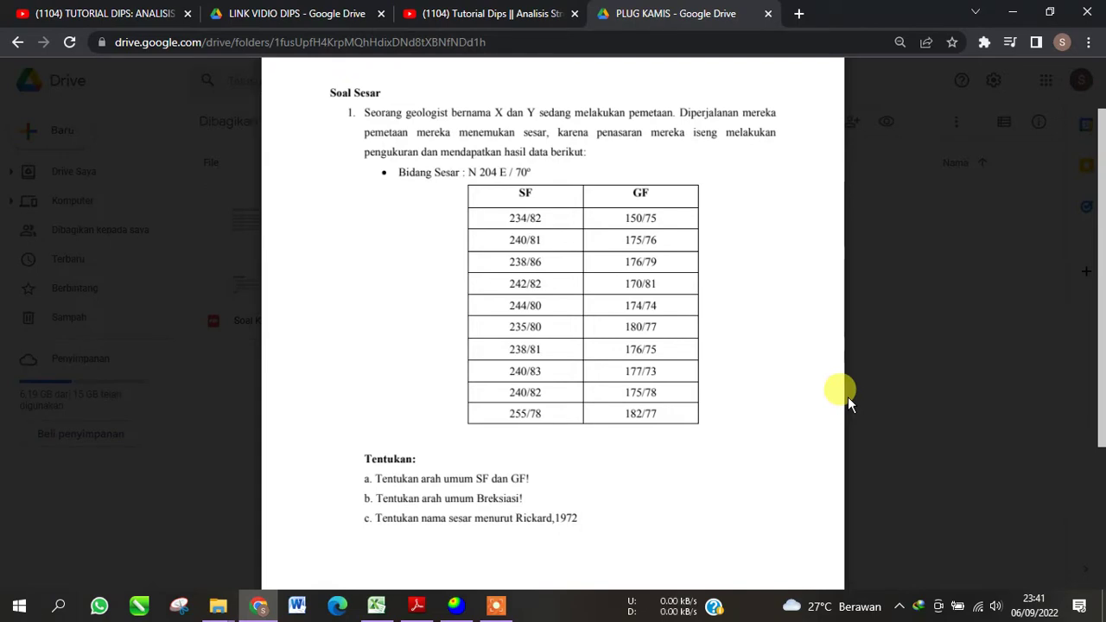
# Step: Review the fault problem and the data worksheet, switch to Dips and create a new project
pyautogui.moveTo(584, 284)
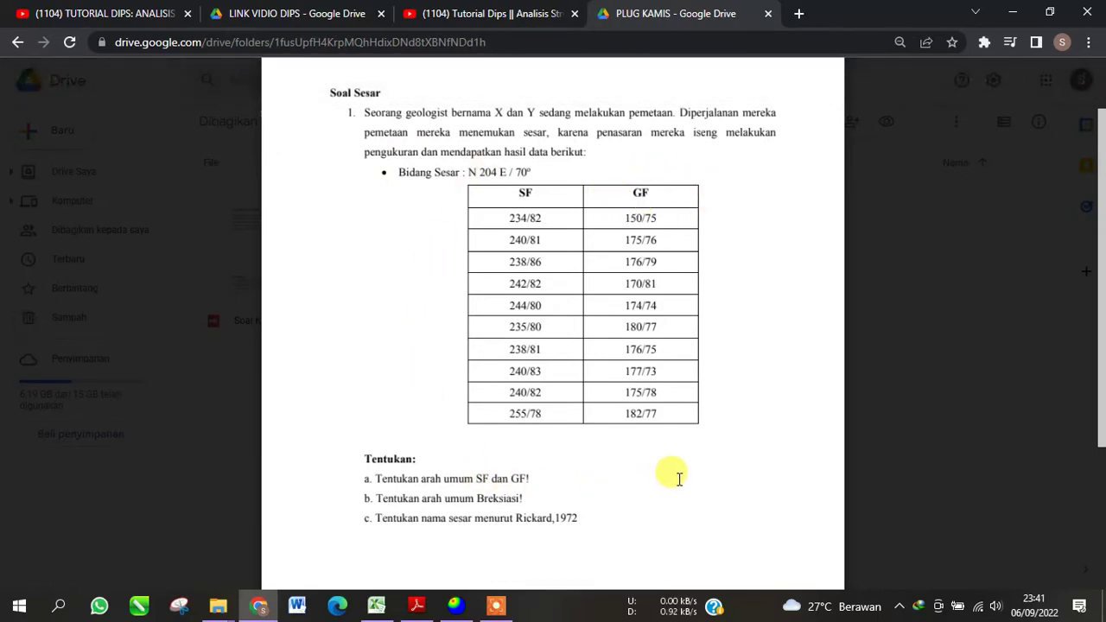
pyautogui.click(376, 605)
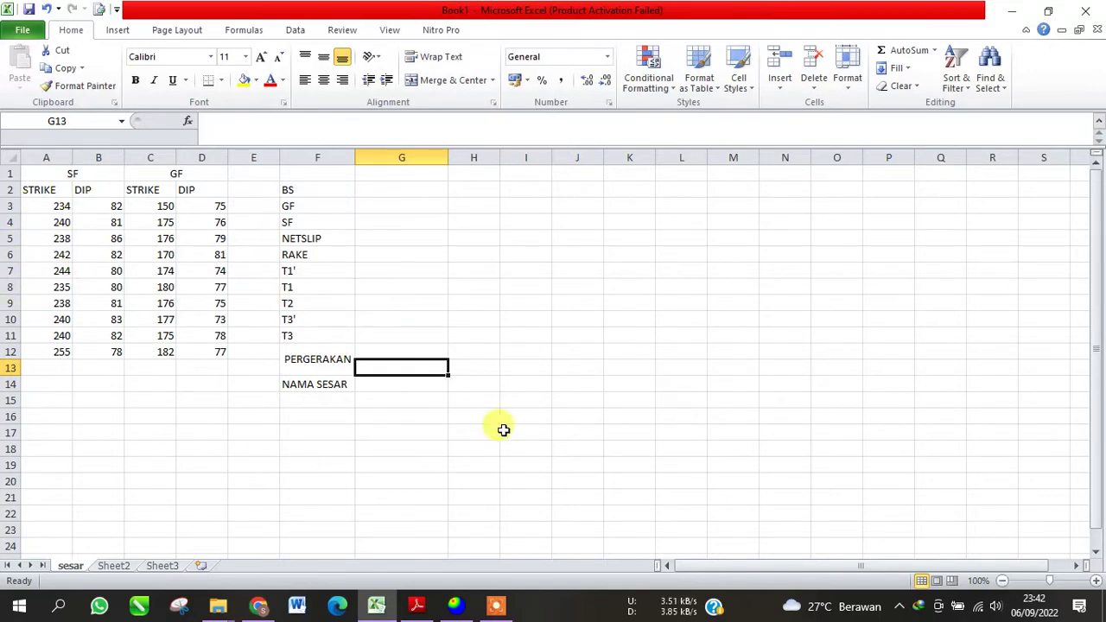
pyautogui.click(455, 604)
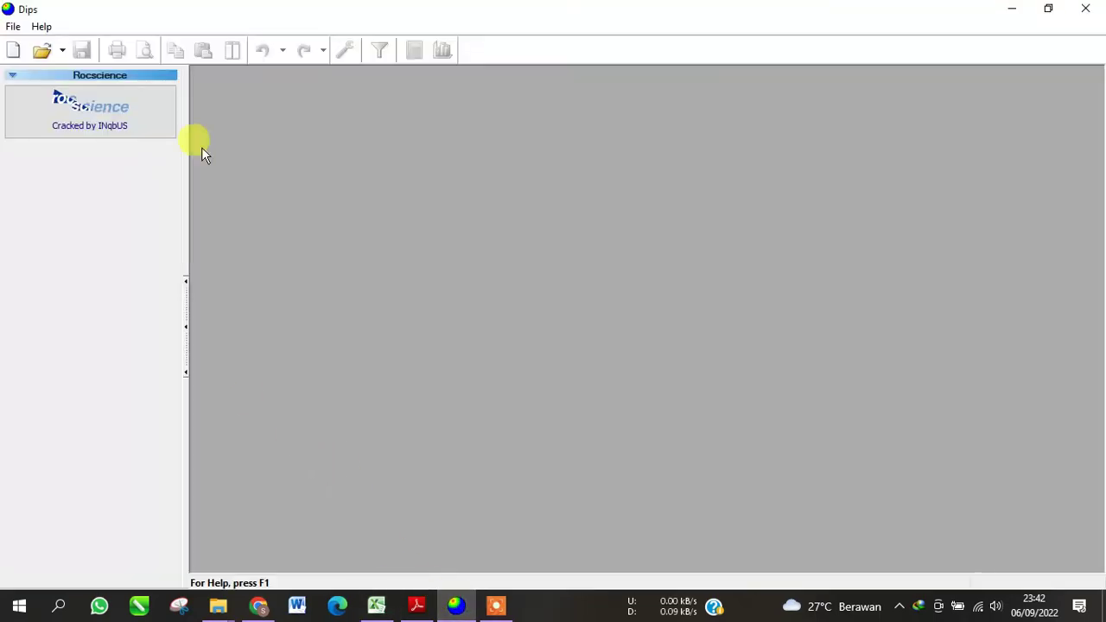
pyautogui.click(13, 52)
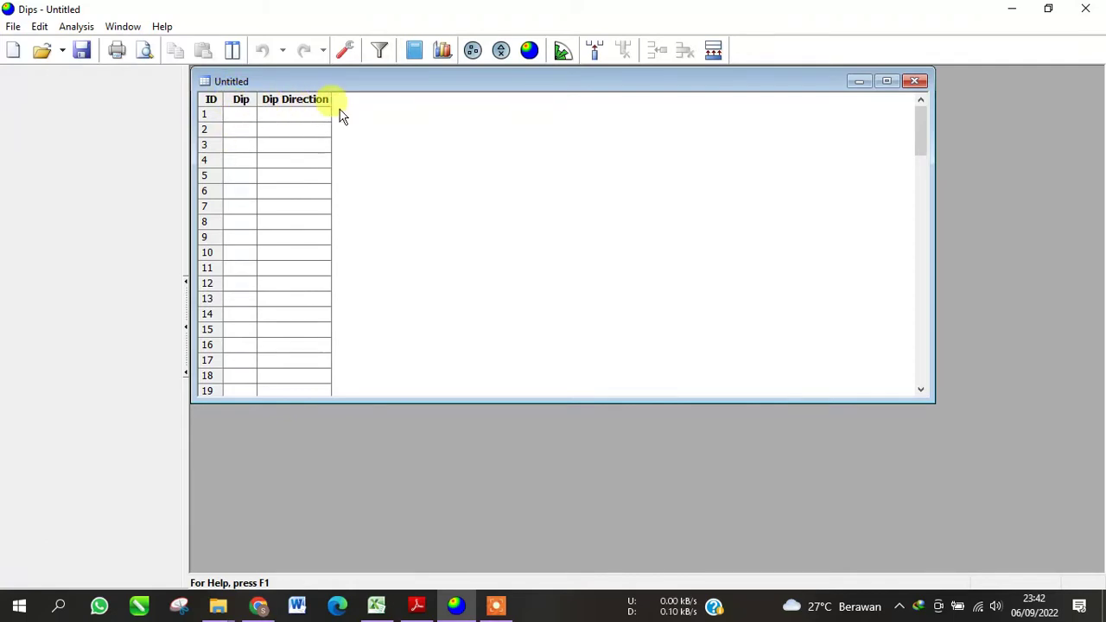
# Step: Set the project's global orientation format to Strike (Right) / Dip
pyautogui.click(77, 26)
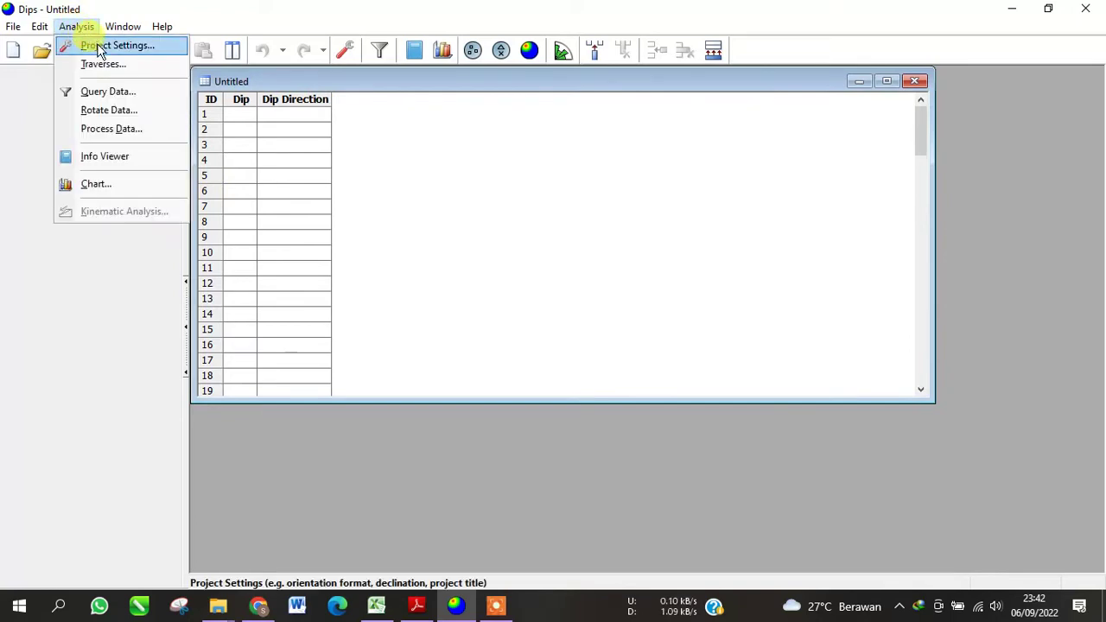
pyautogui.click(98, 47)
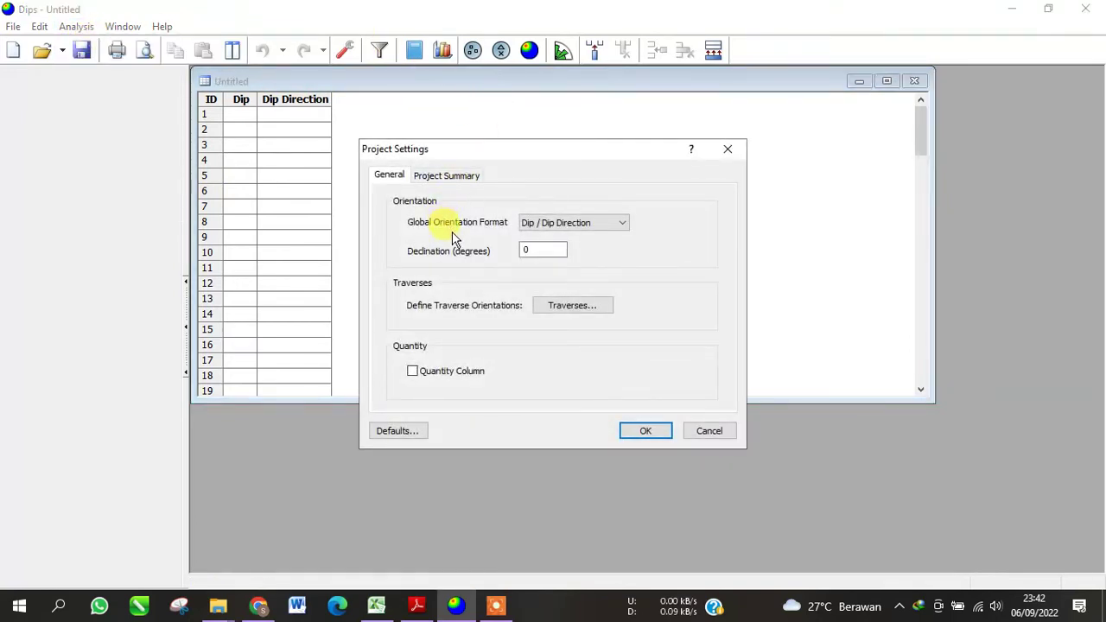
pyautogui.click(577, 223)
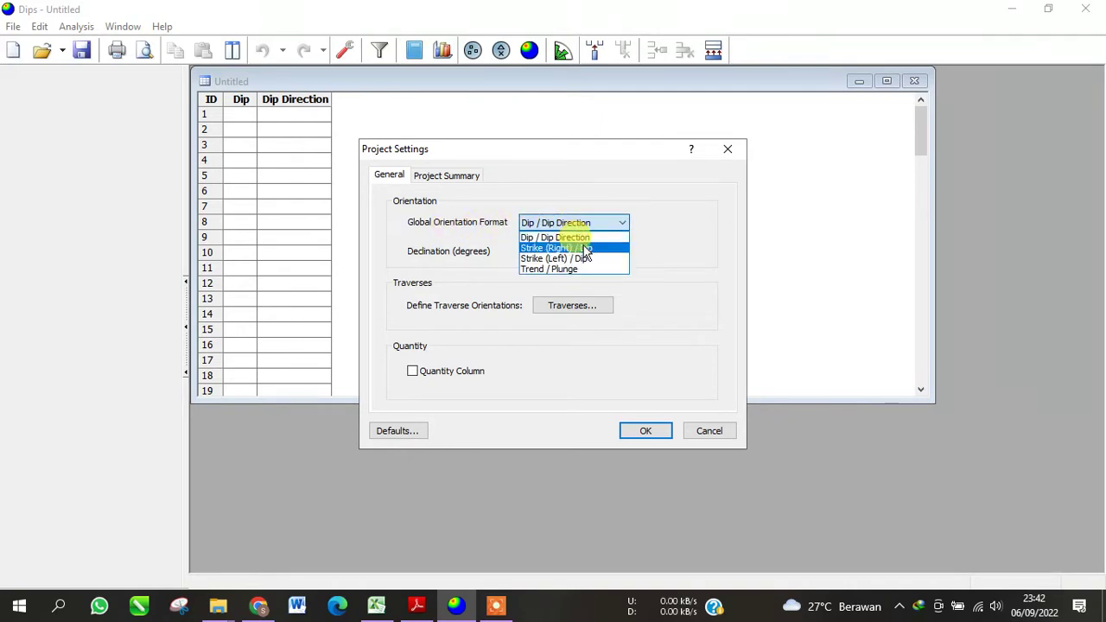
pyautogui.click(585, 248)
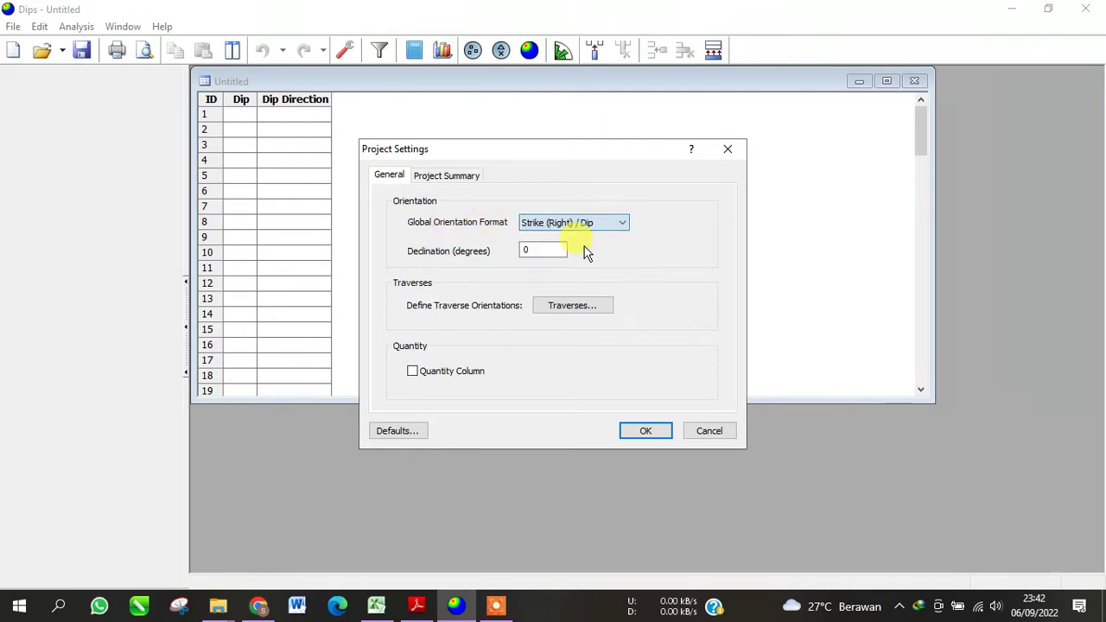
pyautogui.click(648, 431)
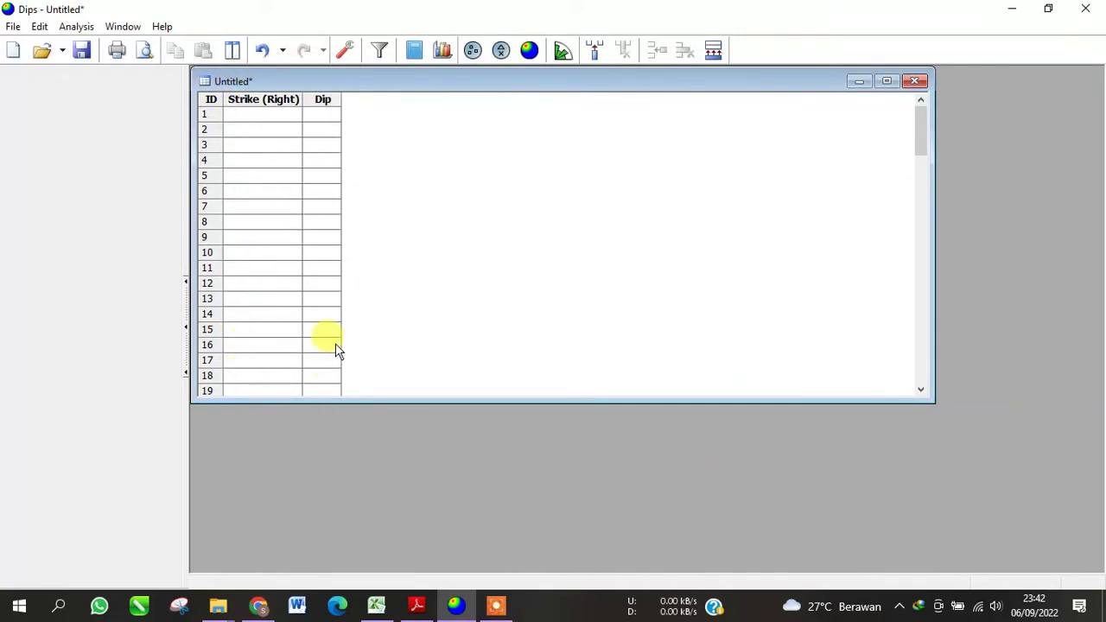
# Step: Copy the SF strike and dip values from Excel cells A3:B12 into the Dips data grid starting at row 1
pyautogui.click(377, 607)
pyautogui.moveTo(25, 207); pyautogui.dragTo(115, 356)
pyautogui.hotkey('ctrl', 'c')
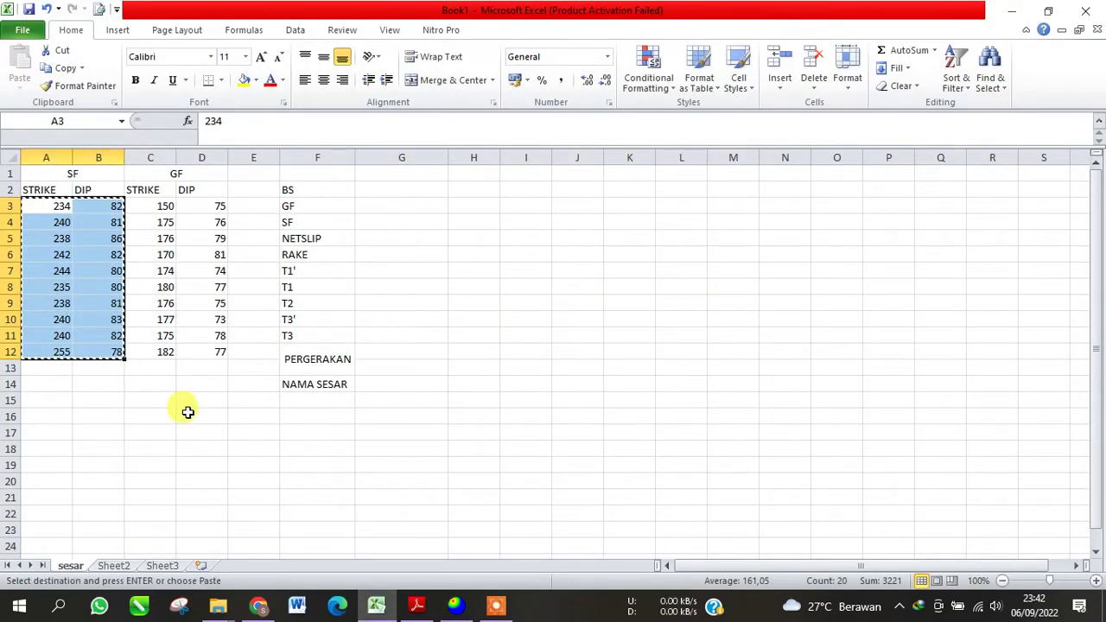
pyautogui.click(456, 606)
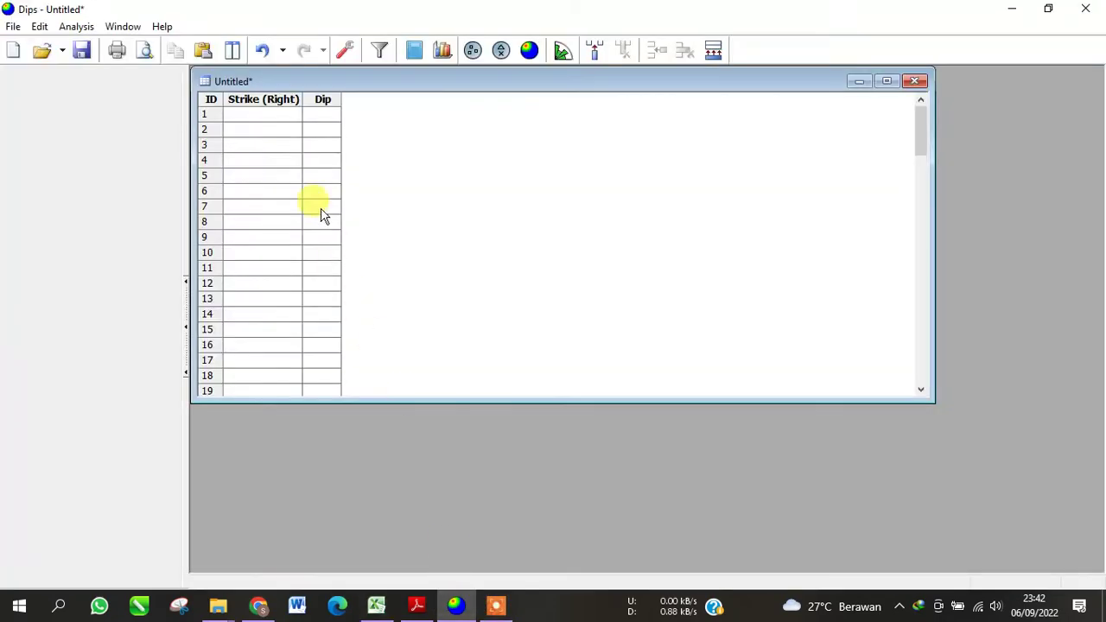
pyautogui.click(254, 116)
pyautogui.hotkey('ctrl', 'v')
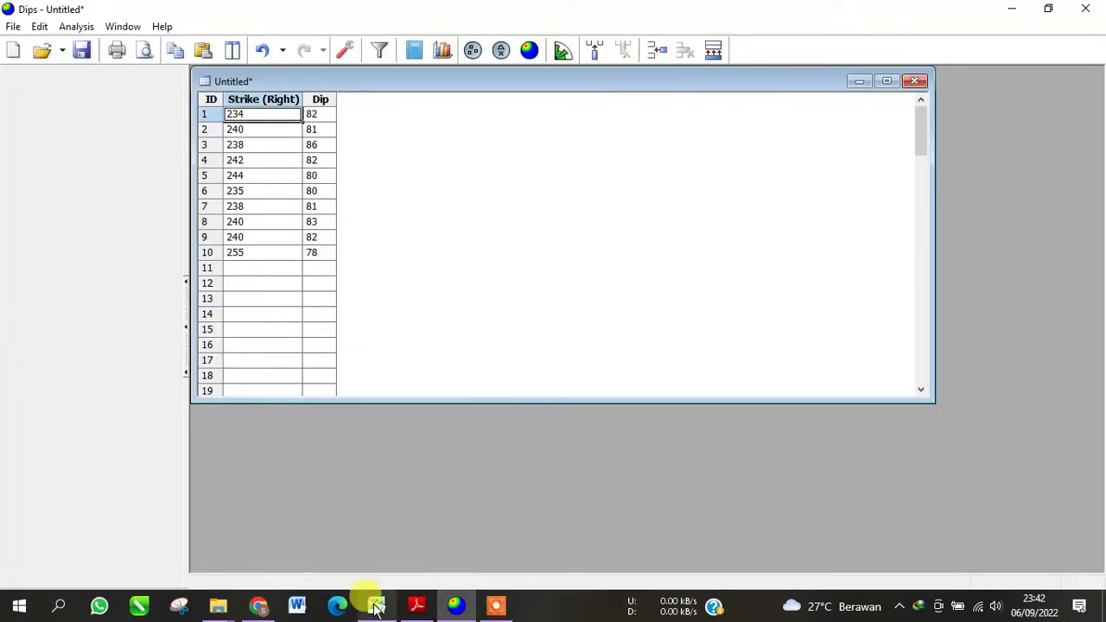
# Step: Copy the GF strike and dip values from Excel cells C3:D12 into the Dips data grid starting at row 11
pyautogui.click(363, 531)
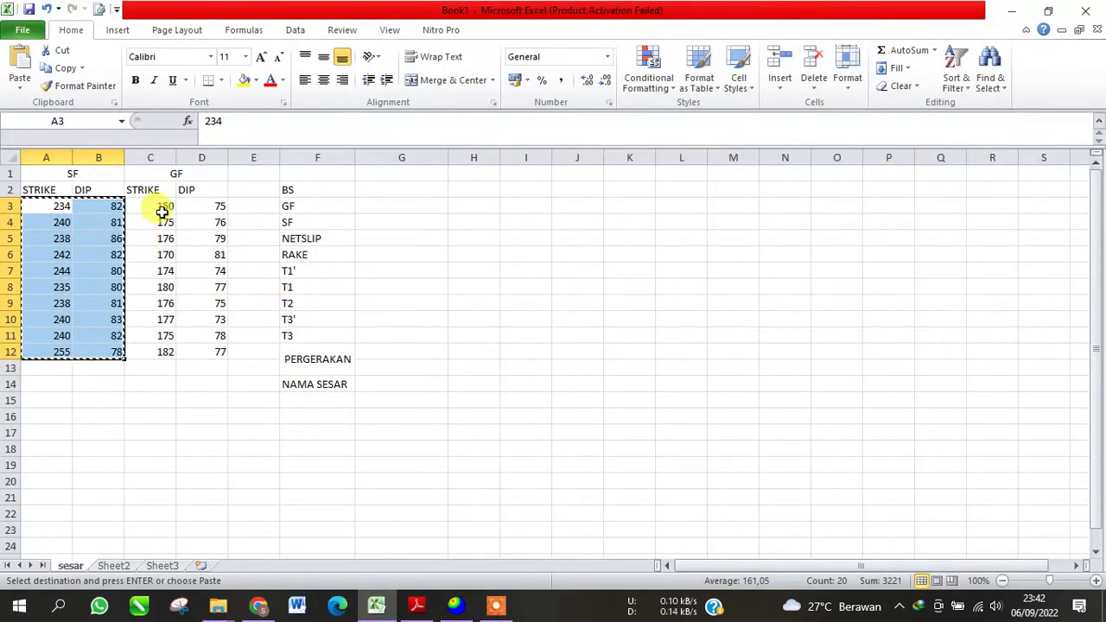
pyautogui.moveTo(164, 206); pyautogui.dragTo(212, 354)
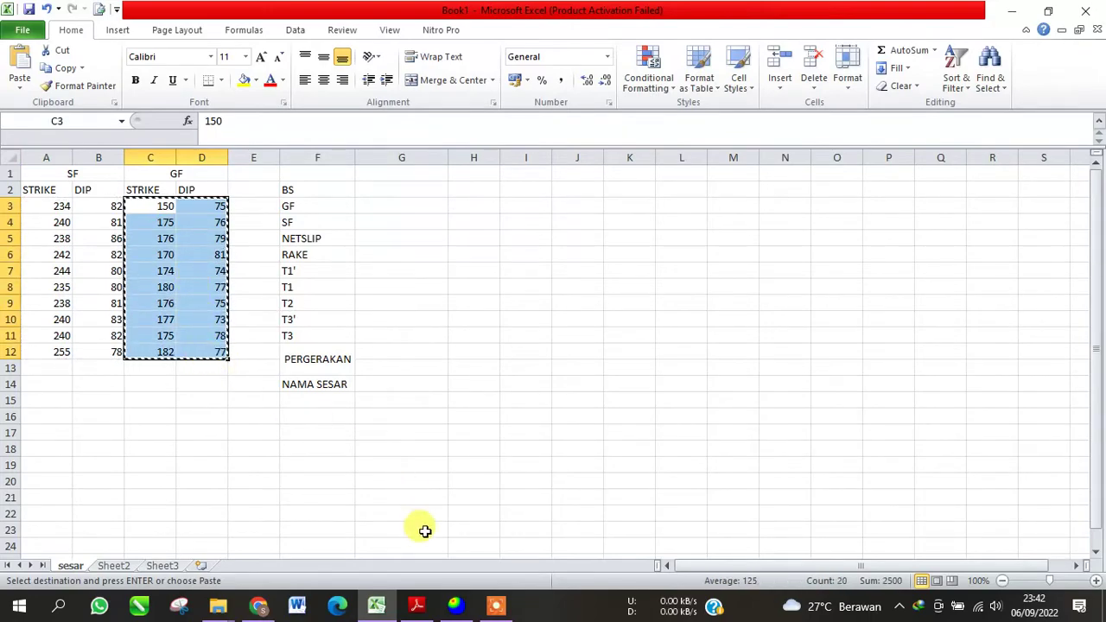
pyautogui.click(416, 606)
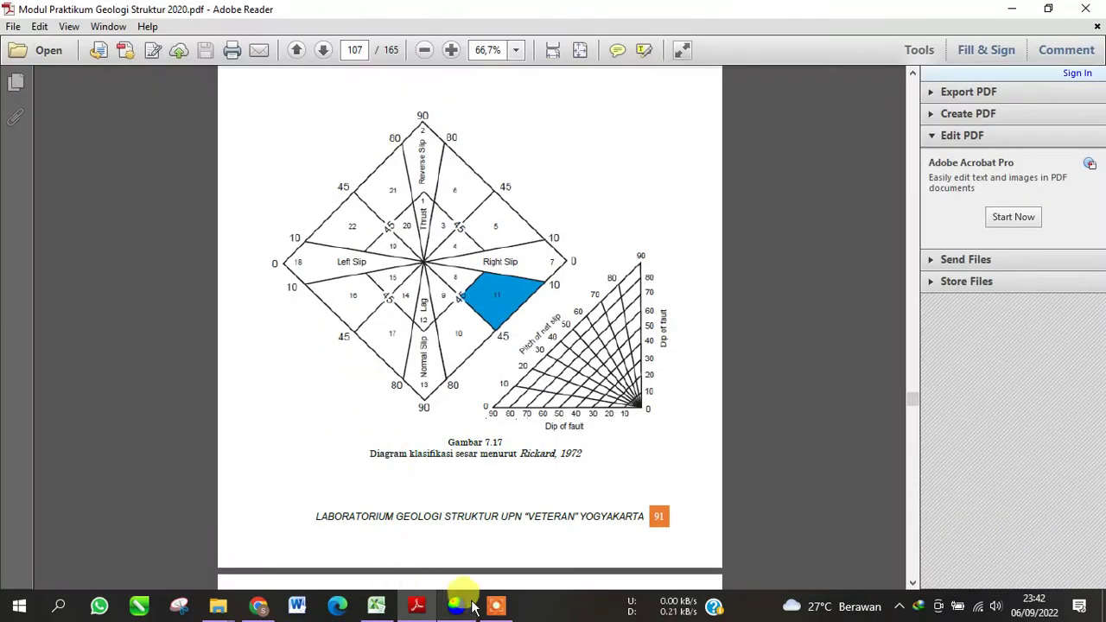
pyautogui.click(455, 606)
pyautogui.click(250, 272)
pyautogui.hotkey('ctrl', 'v')
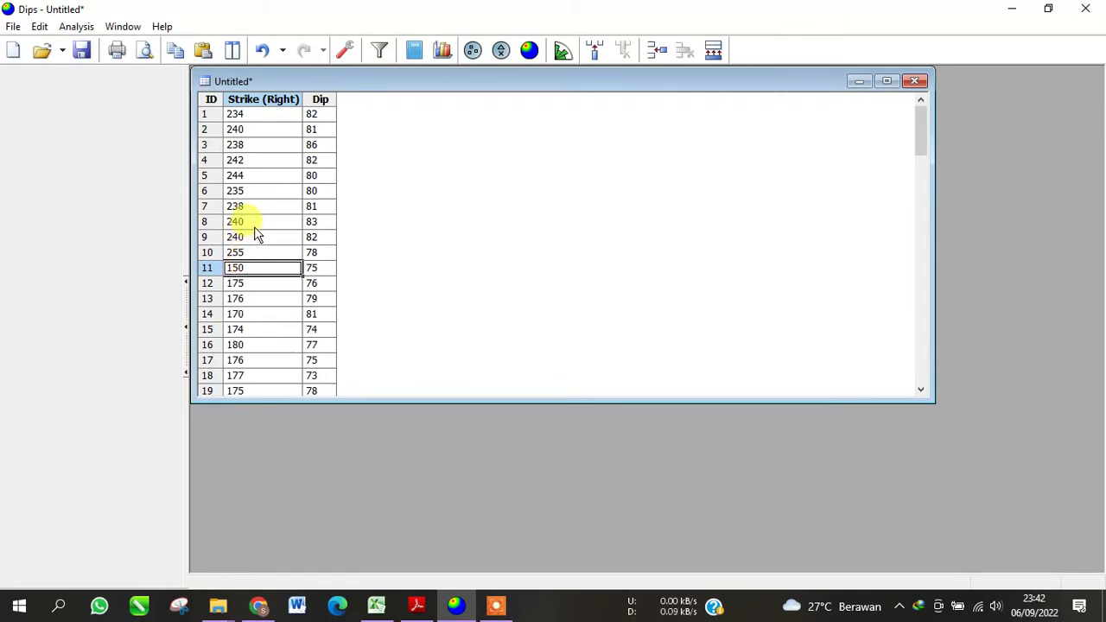
# Step: Create a contoured stereonet plot of the SF and GF data and maximize its window
pyautogui.click(528, 52)
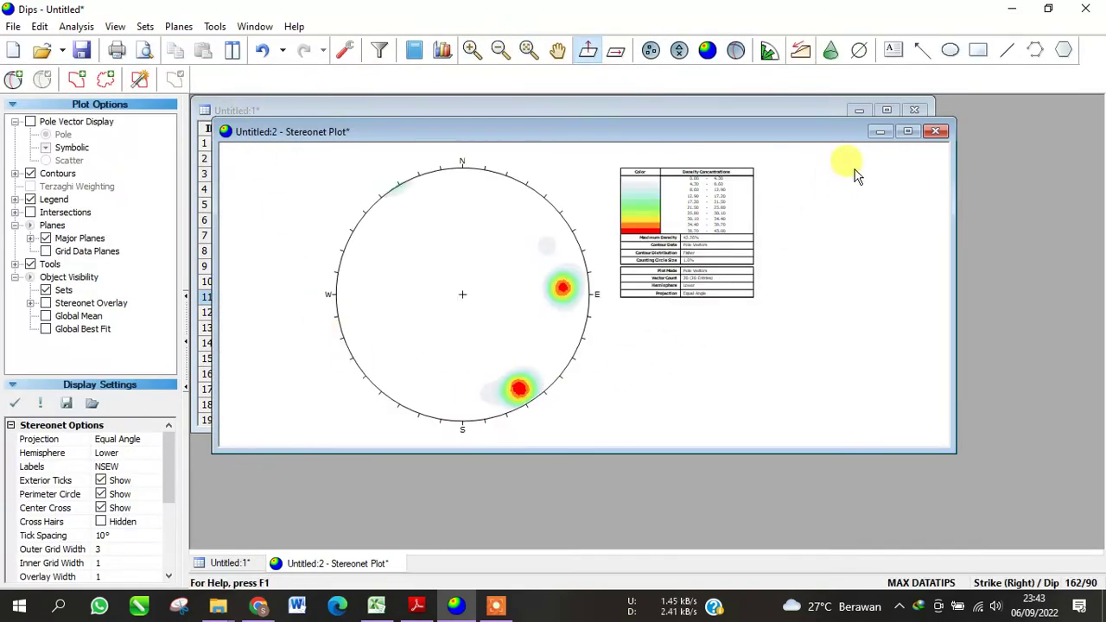
pyautogui.click(907, 132)
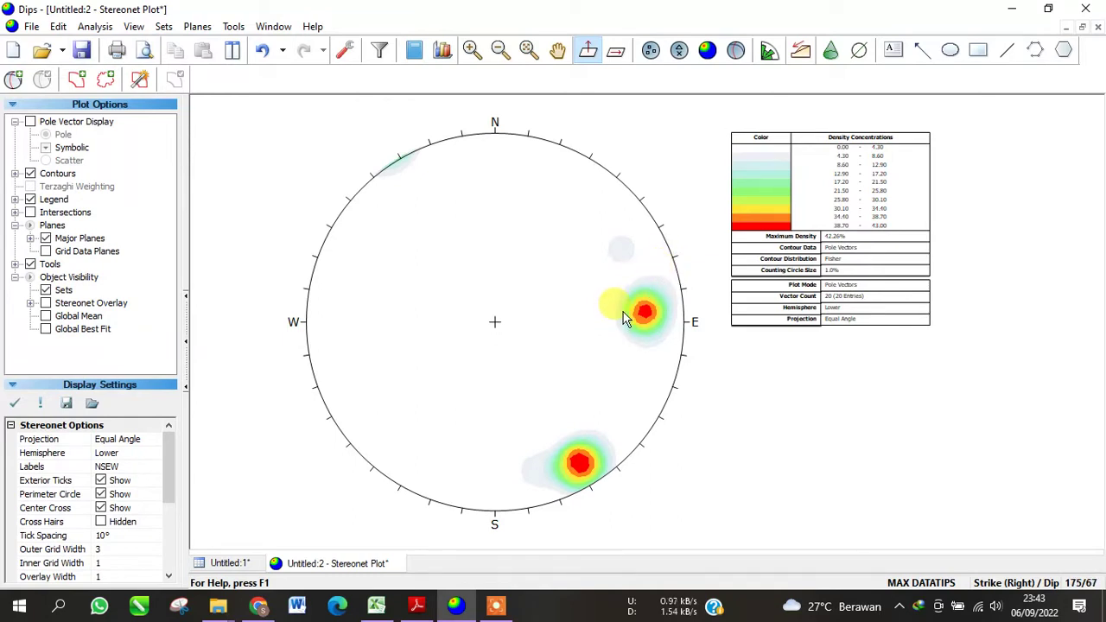
# Step: Add a user plane labelled GF at the centre of the eastern pole concentration, with strike/dip 176/77
pyautogui.click(13, 80)
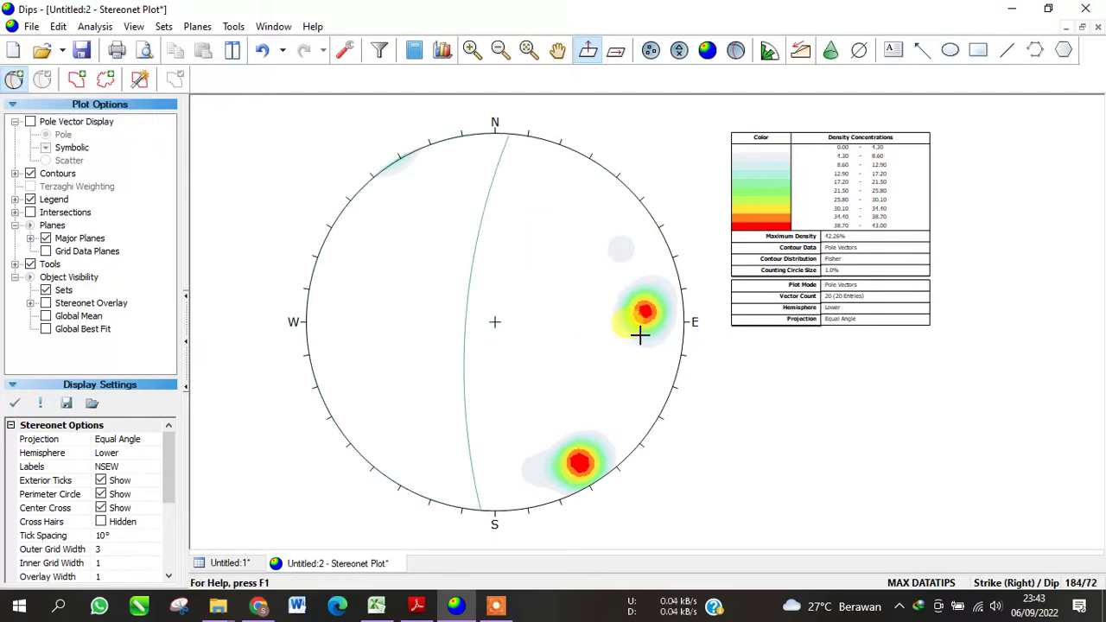
pyautogui.scroll(4, 648, 324)
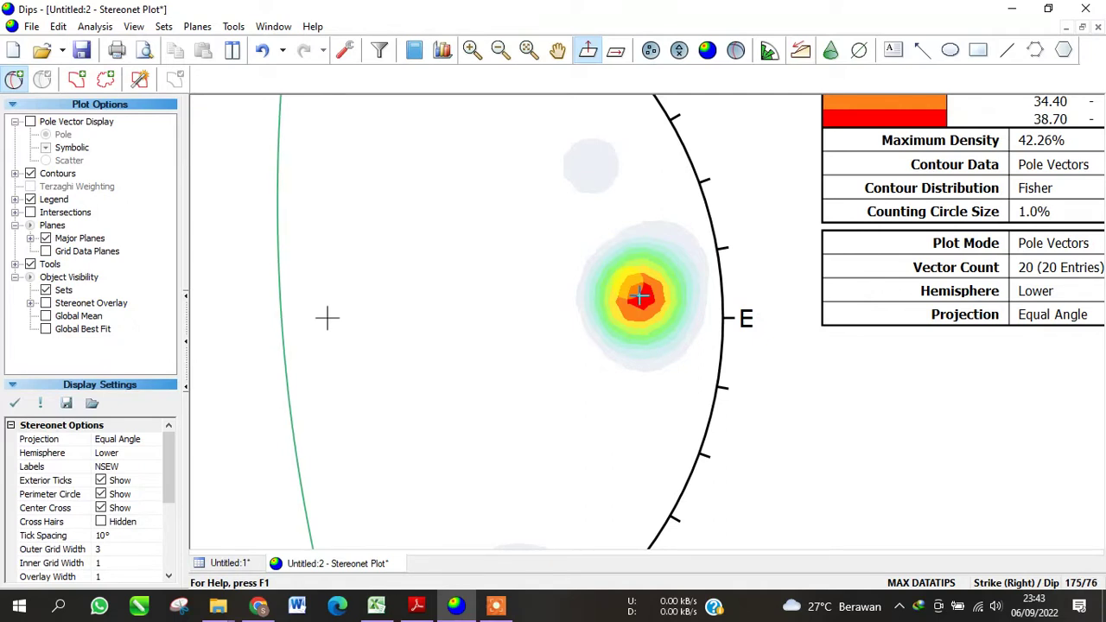
pyautogui.click(640, 297)
pyautogui.click(558, 240)
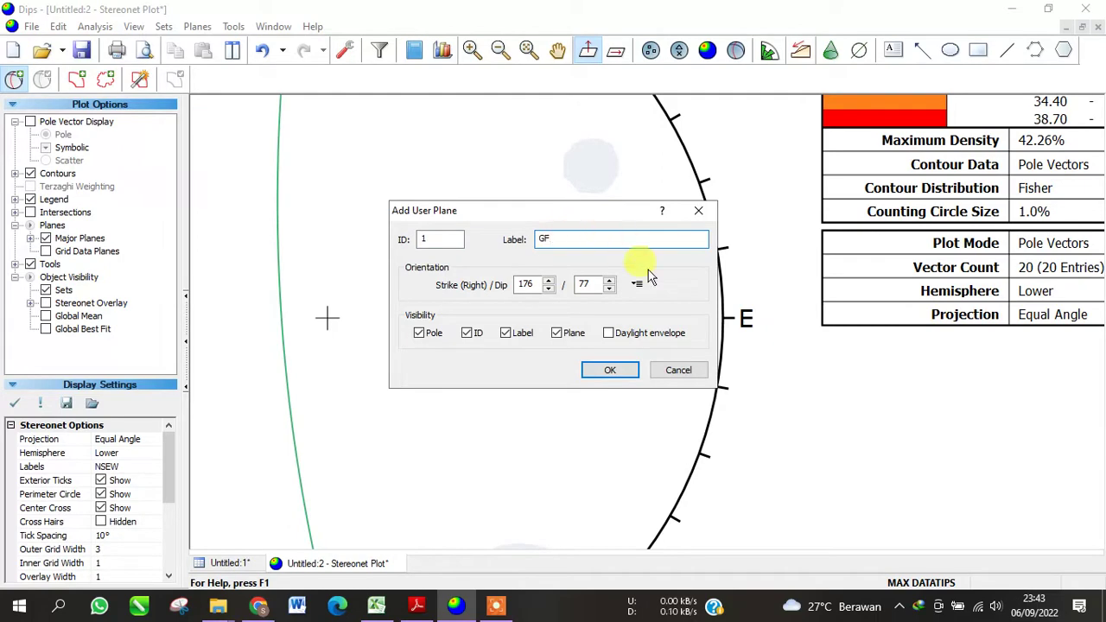
pyautogui.click(612, 370)
# Step: Add a user plane labelled SF at the centre of the southeastern pole concentration, with strike/dip 239/82
pyautogui.scroll(-3, 415, 285)
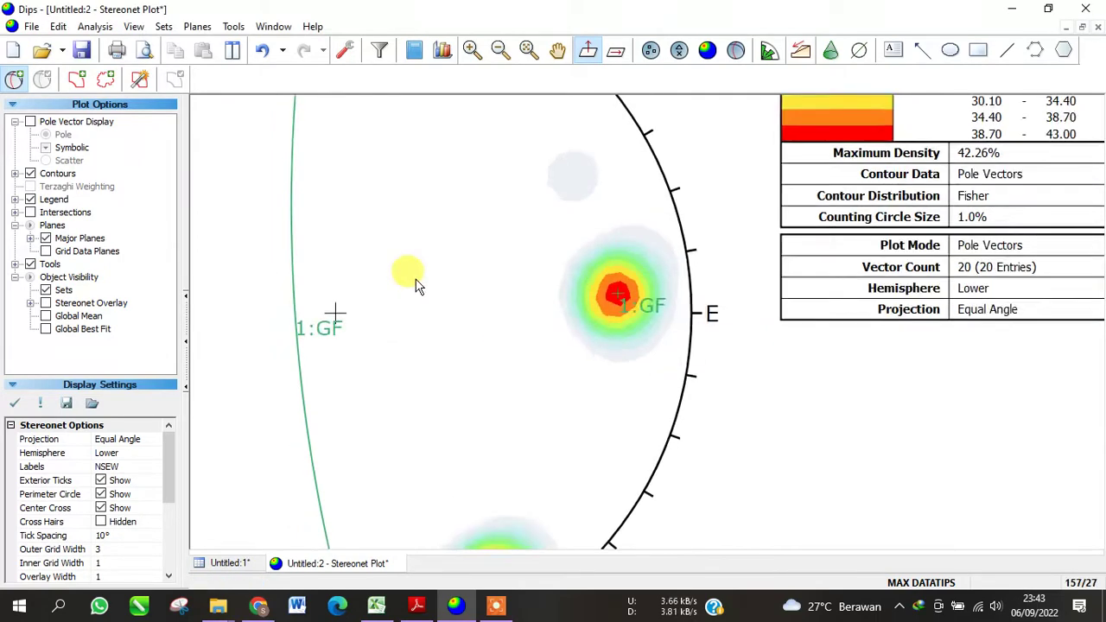
pyautogui.click(13, 79)
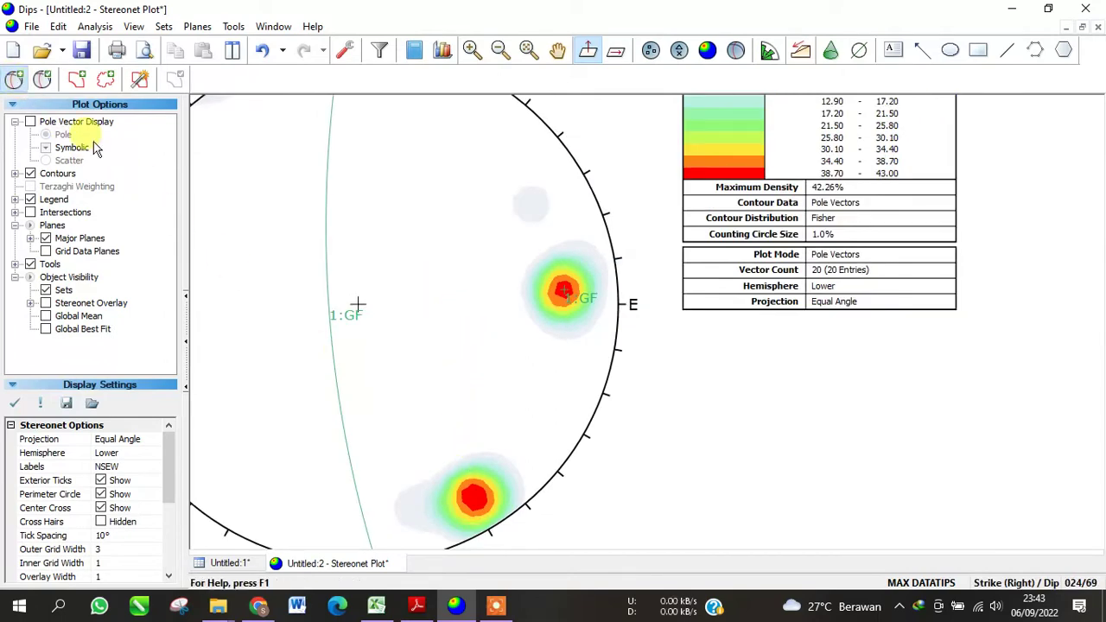
pyautogui.scroll(2, 458, 515)
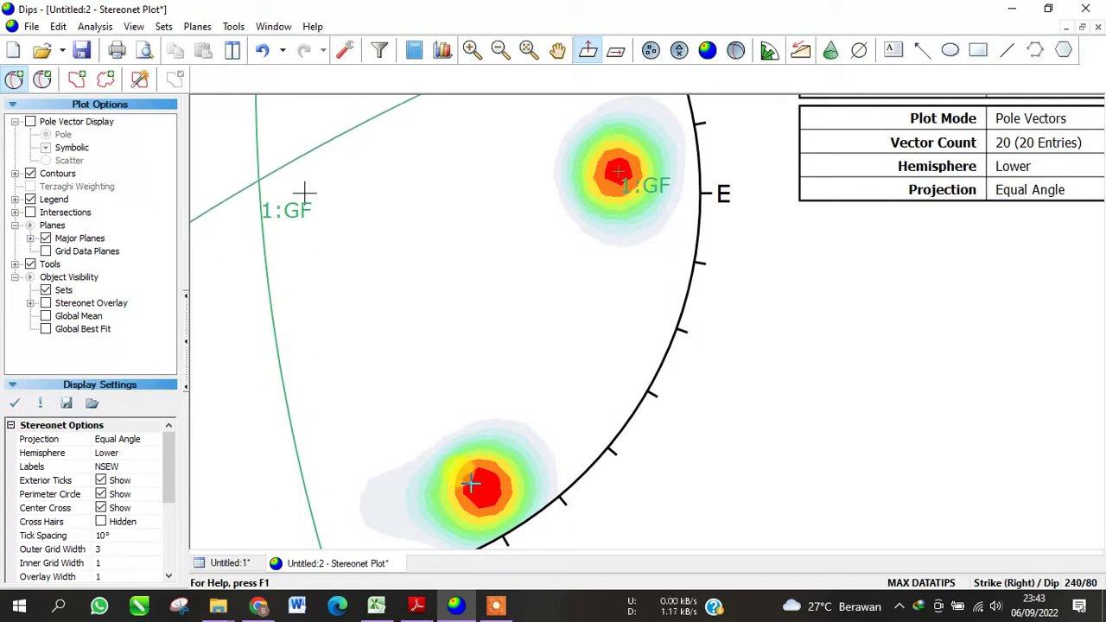
pyautogui.click(481, 489)
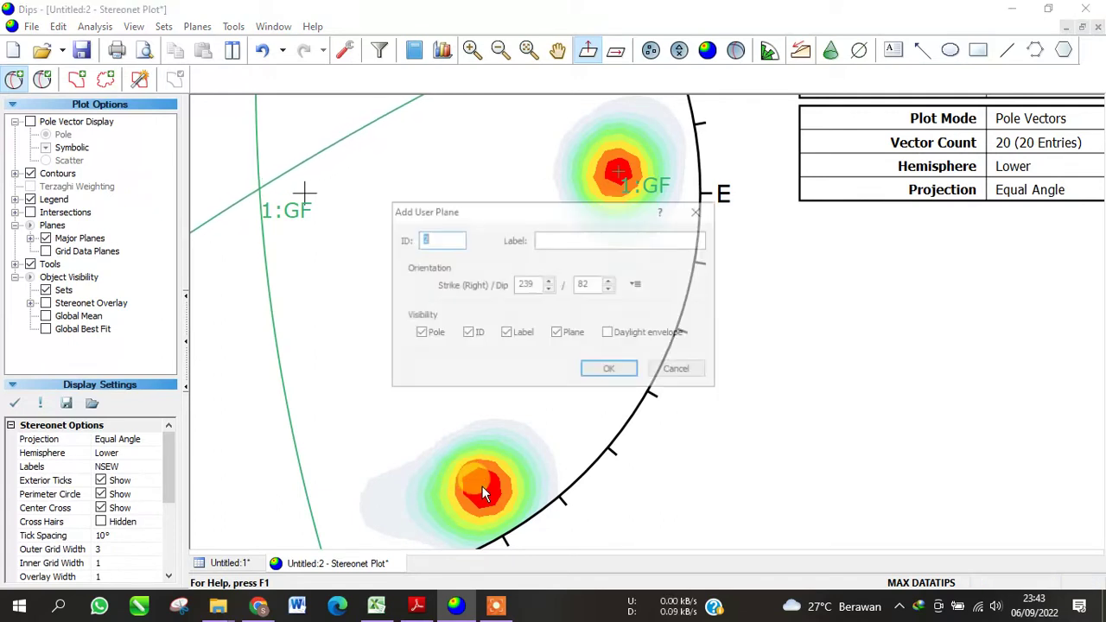
pyautogui.click(569, 242)
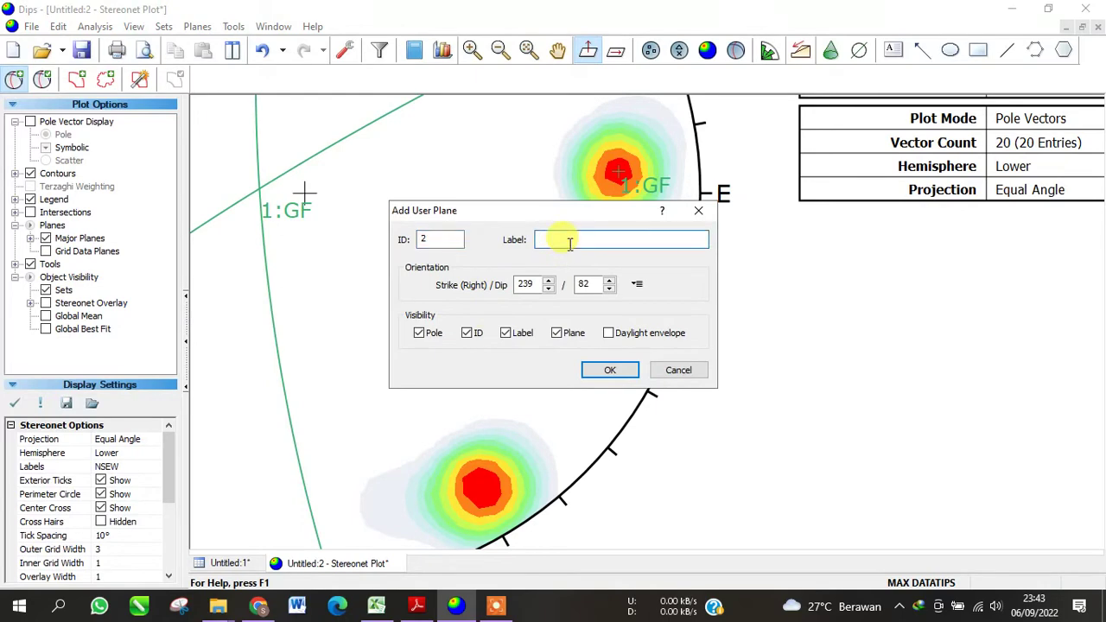
pyautogui.write('SF')
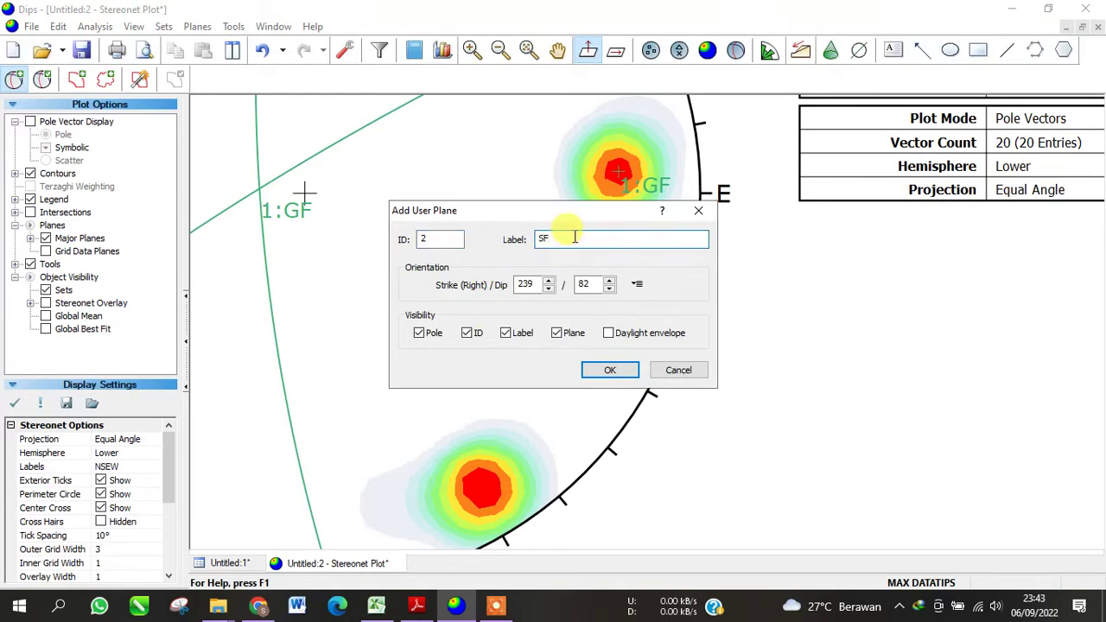
pyautogui.click(610, 369)
# Step: Add a user plane labelled BB with its pole at the intersection of the GF and SF planes, with strike/dip 6/13
pyautogui.scroll(-5, 363, 265)
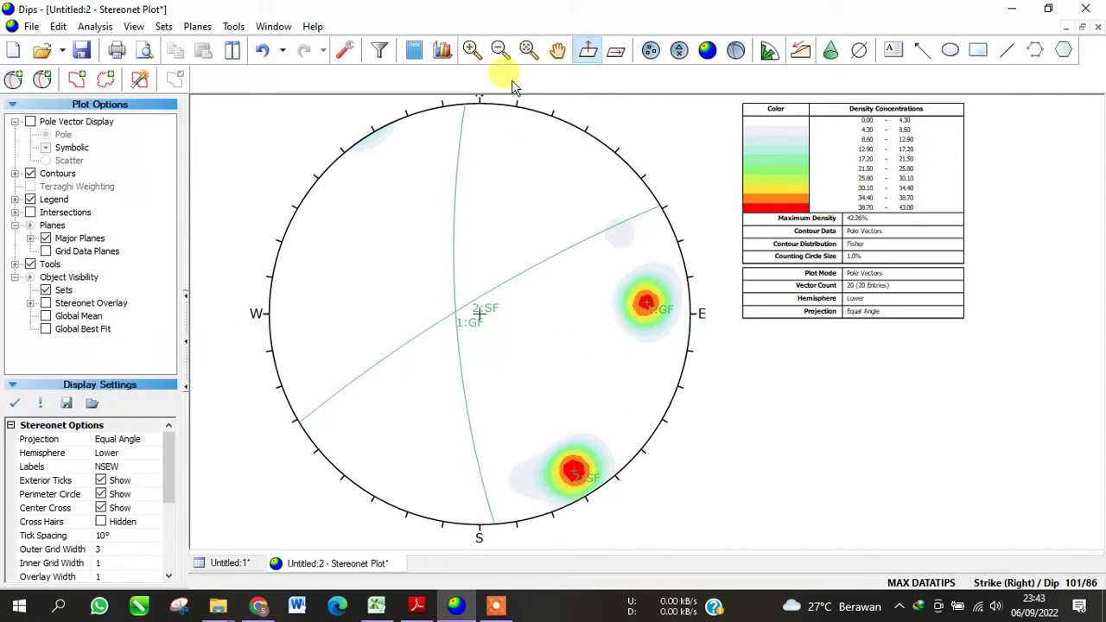
pyautogui.click(13, 82)
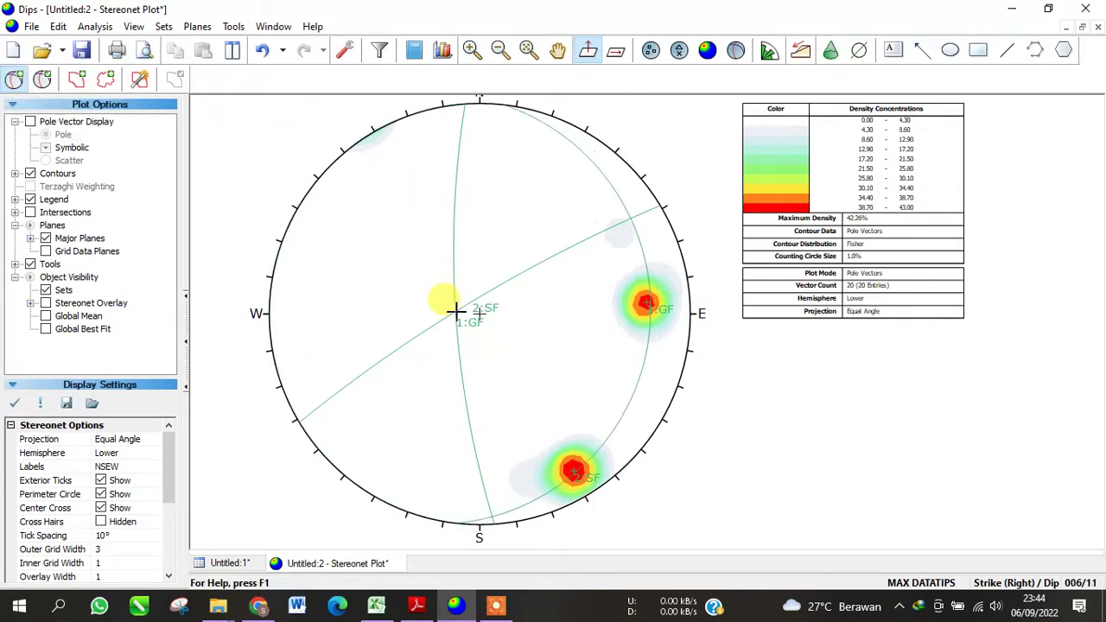
pyautogui.scroll(1, 454, 311)
pyautogui.scroll(2, 454, 315)
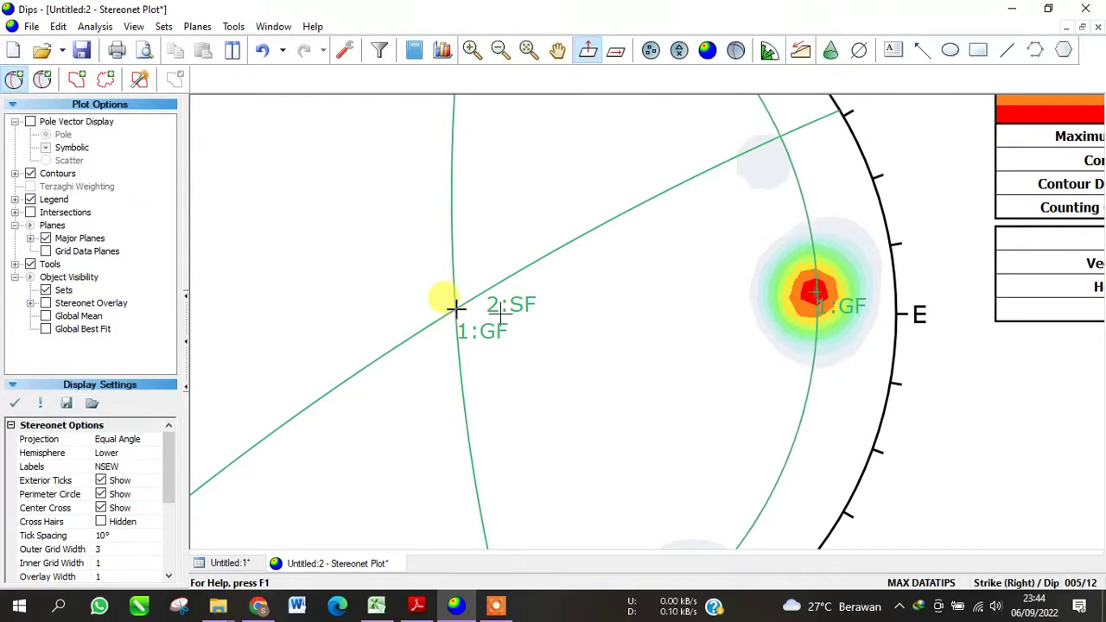
pyautogui.scroll(1, 458, 311)
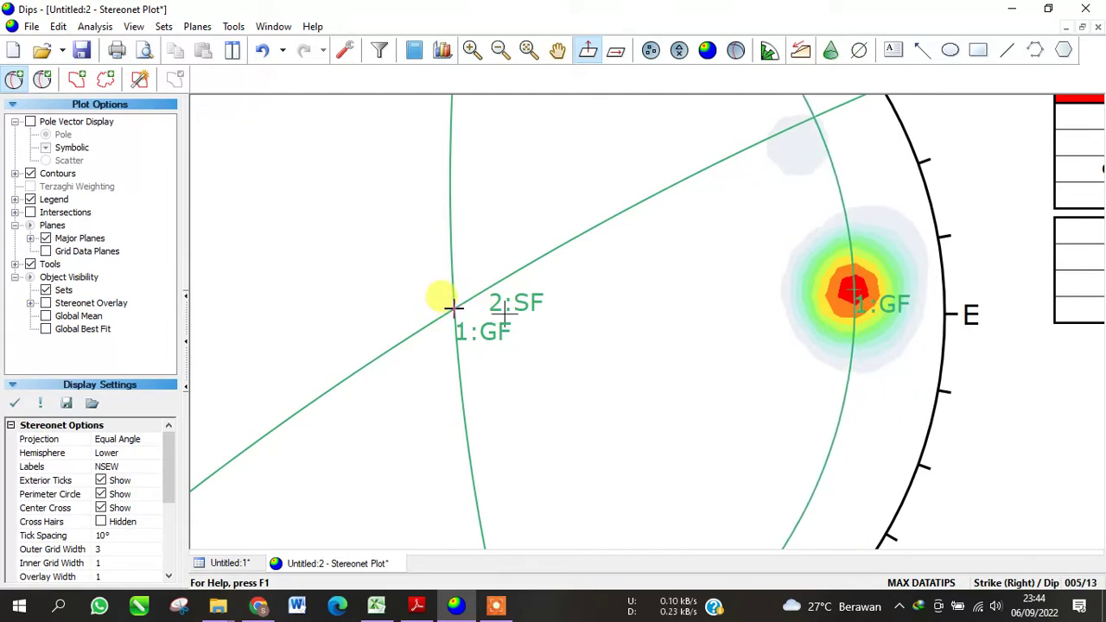
pyautogui.click(453, 307)
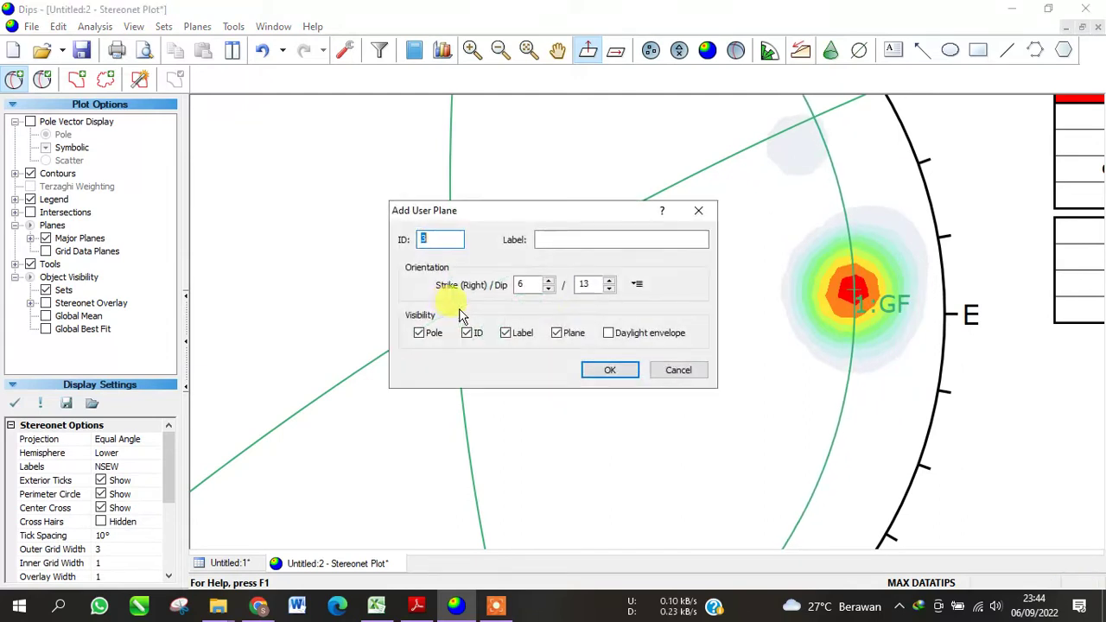
pyautogui.click(561, 239)
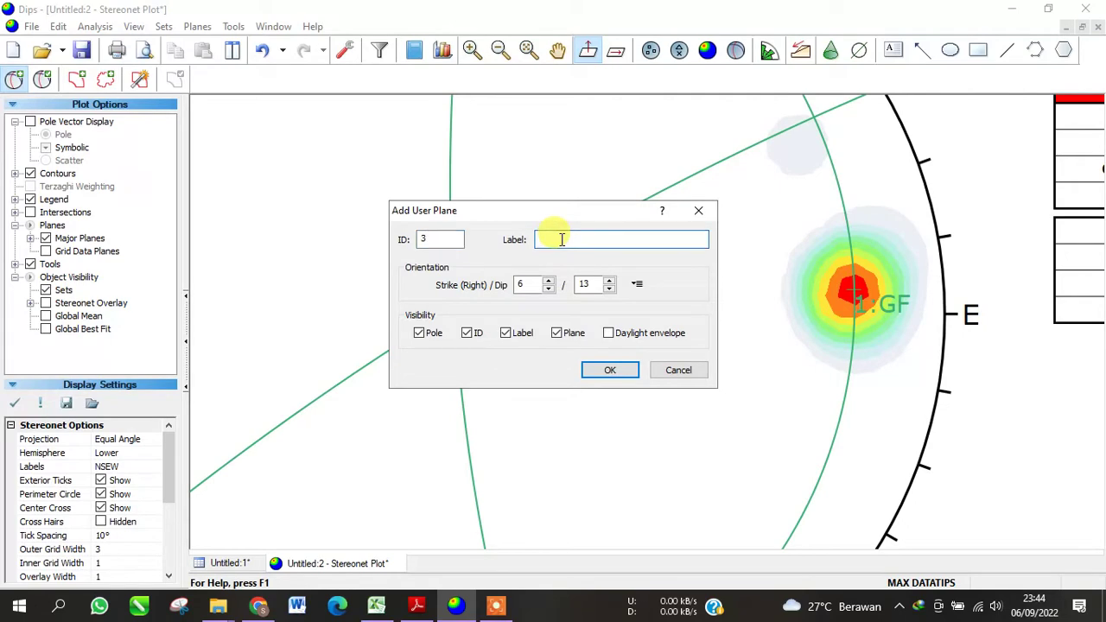
pyautogui.click(629, 374)
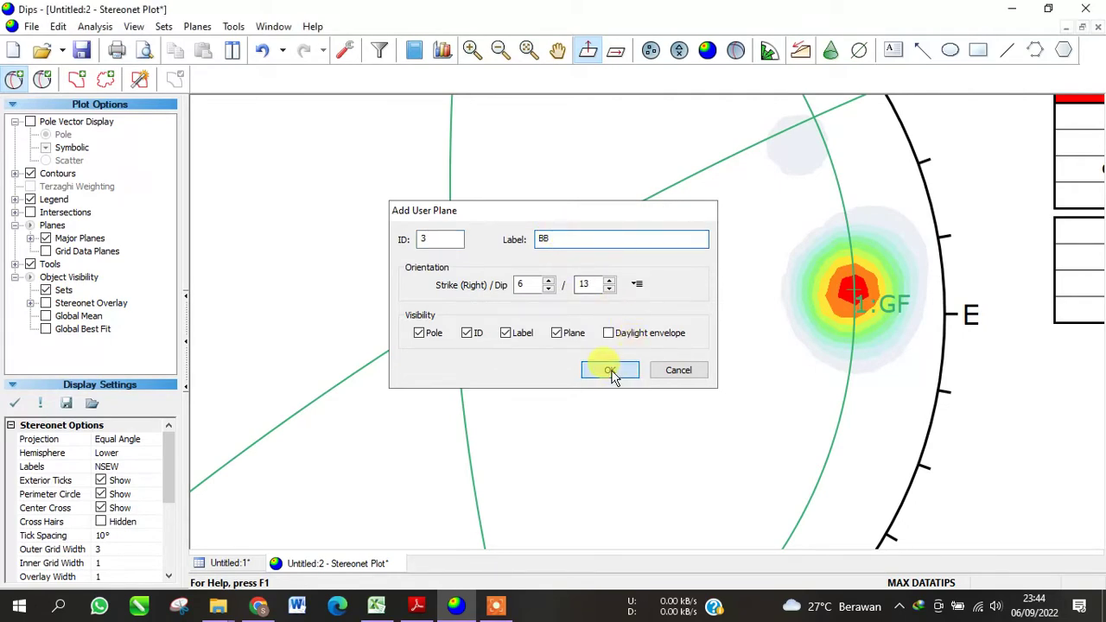
pyautogui.scroll(-2, 535, 275)
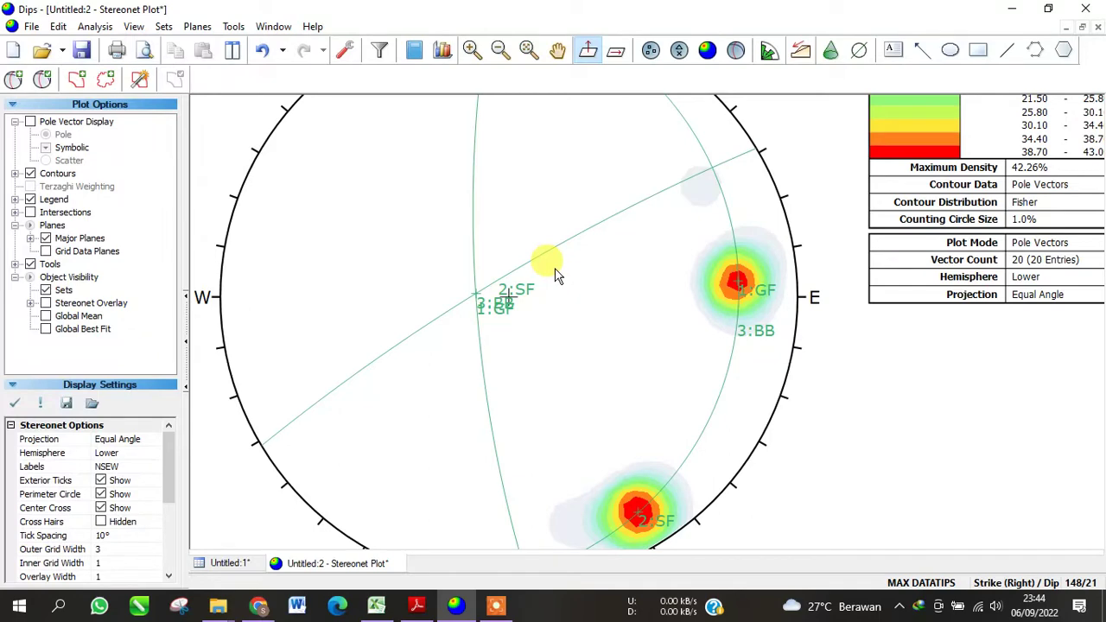
# Step: Switch to Excel and enter the fault plane orientation 204/70 from the problem sheet beside BS in cell G2
pyautogui.click(376, 605)
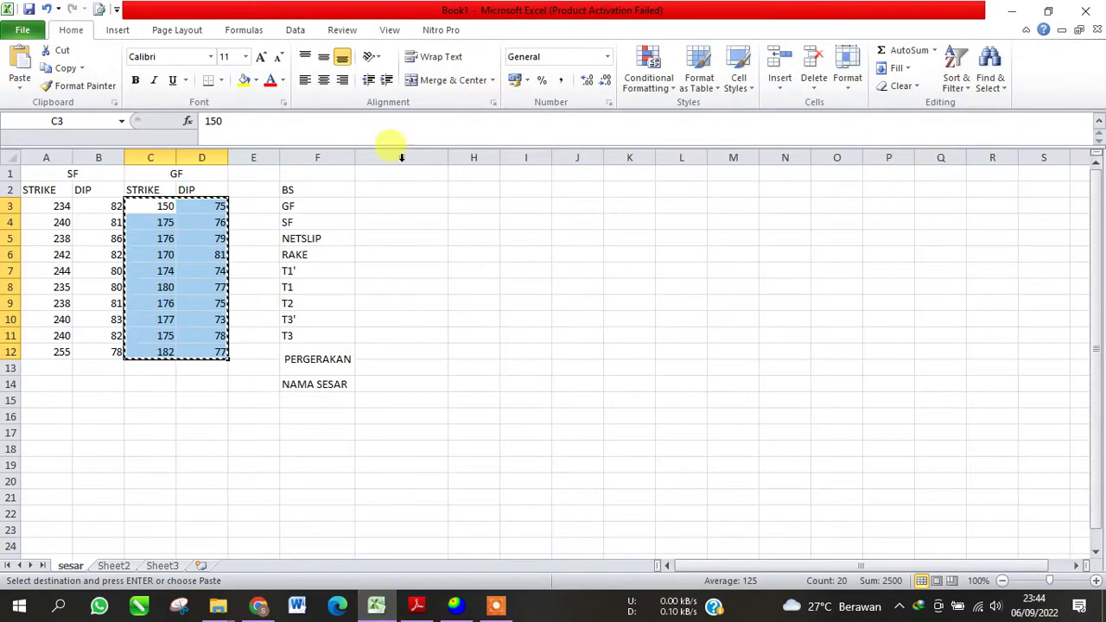
pyautogui.click(381, 192)
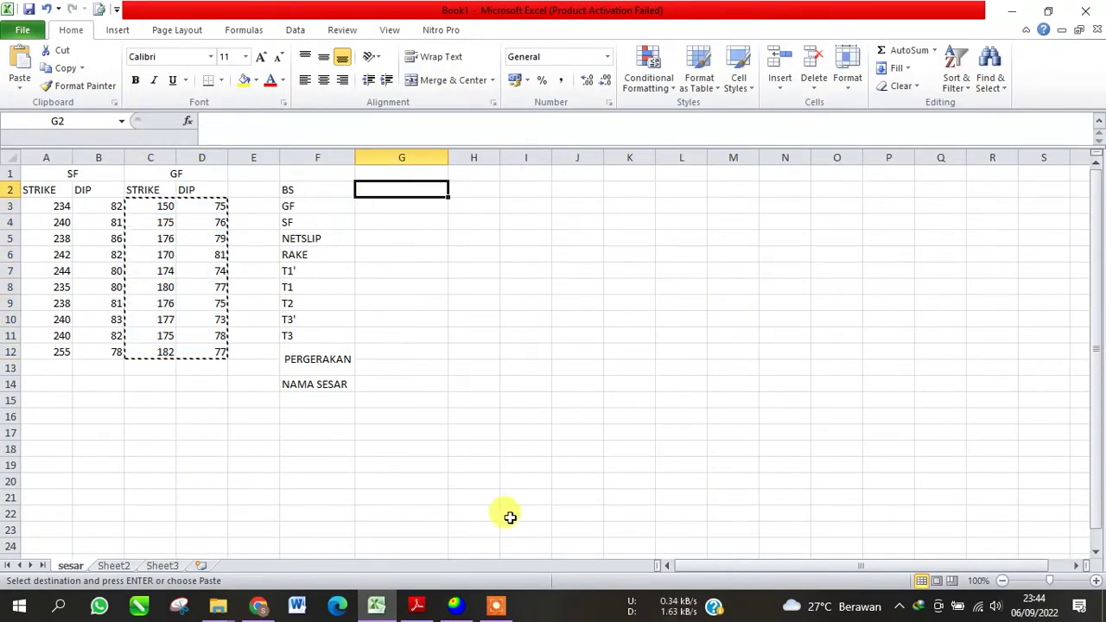
pyautogui.click(259, 605)
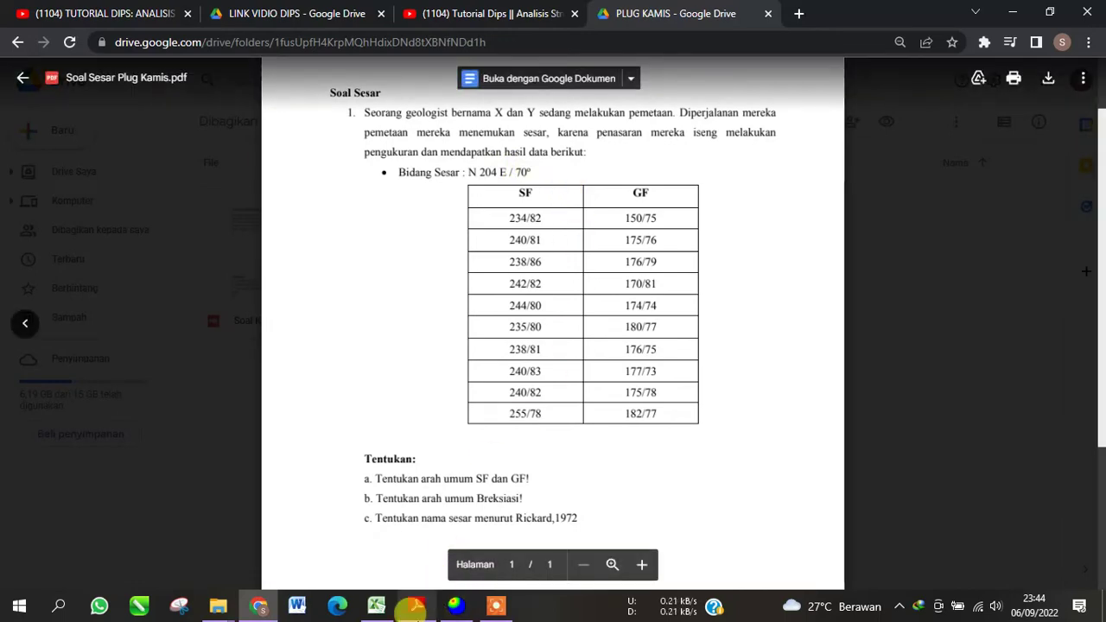
pyautogui.click(375, 605)
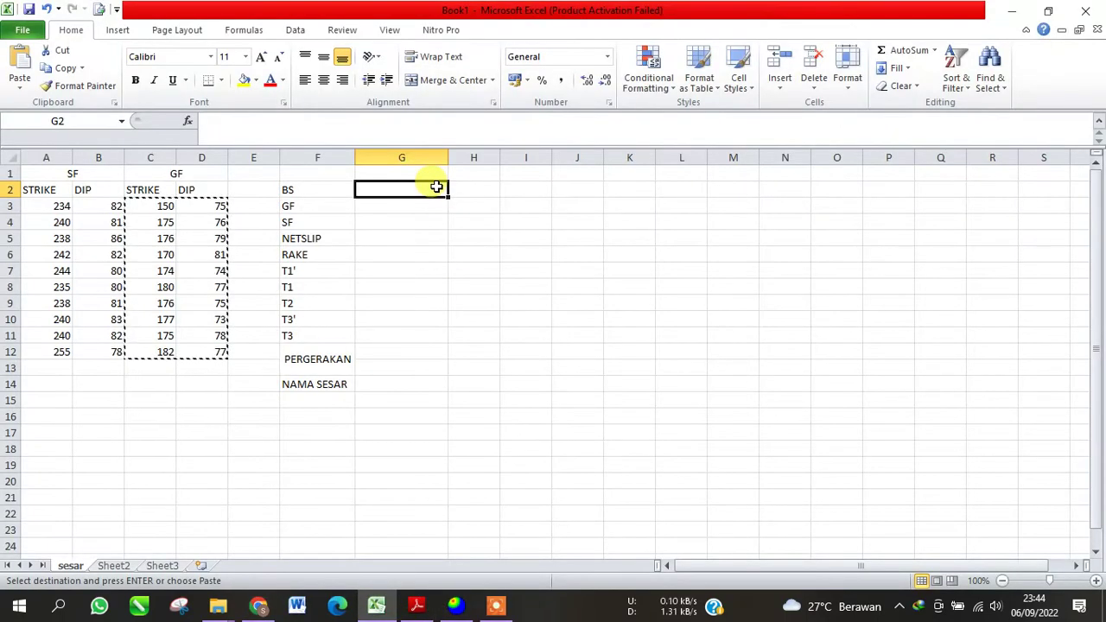
pyautogui.write('20')
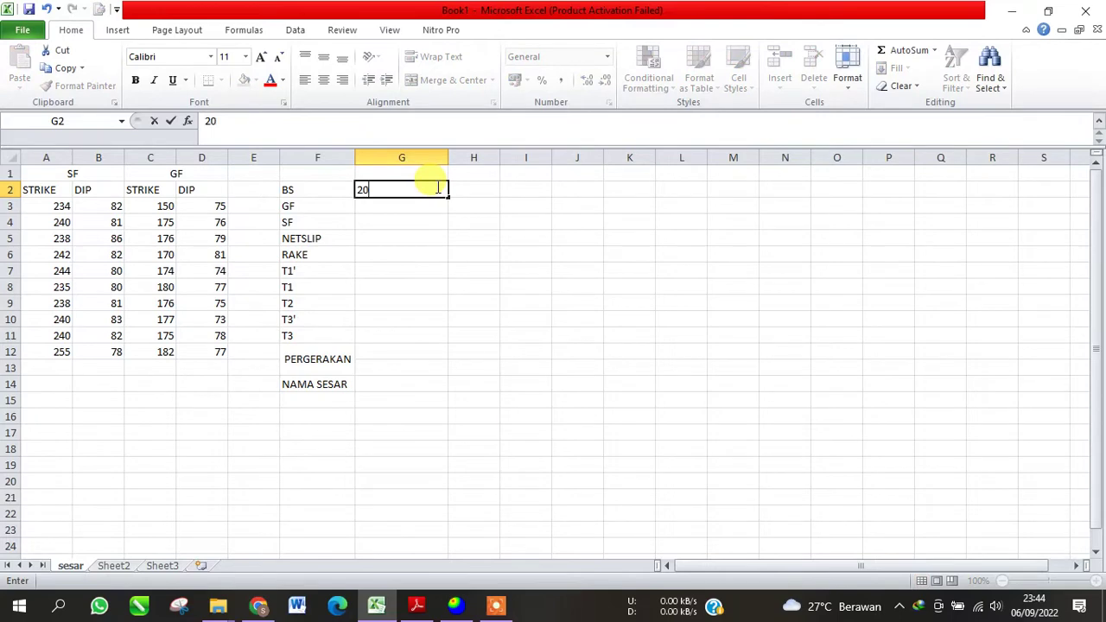
pyautogui.write('4/70')
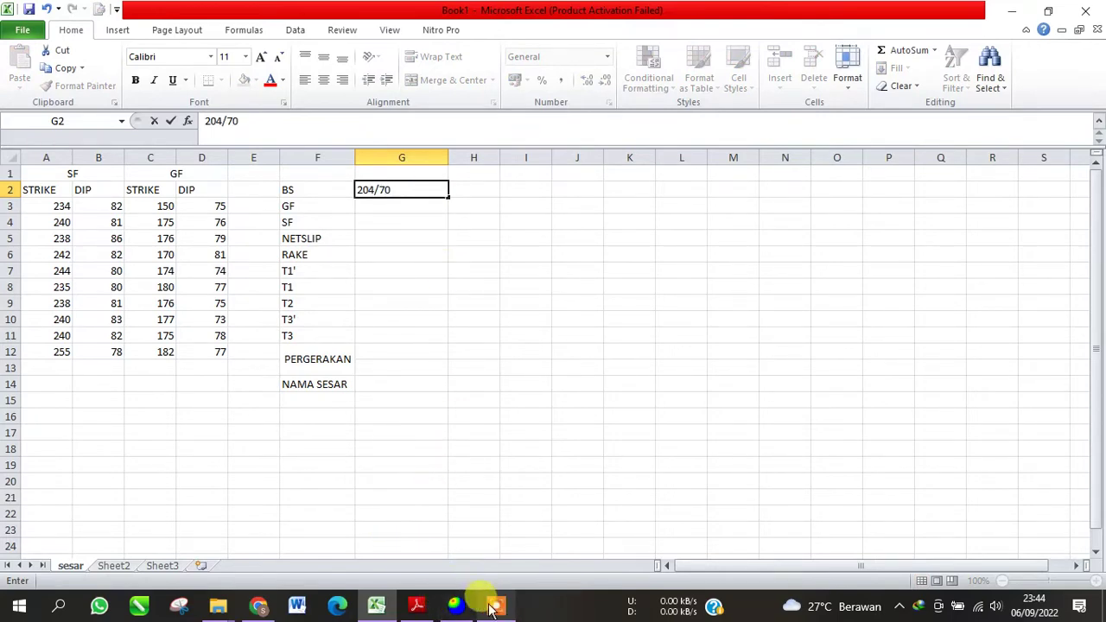
# Step: Switch back to Dips and add a user plane labelled BS with strike/dip 204/70
pyautogui.click(453, 603)
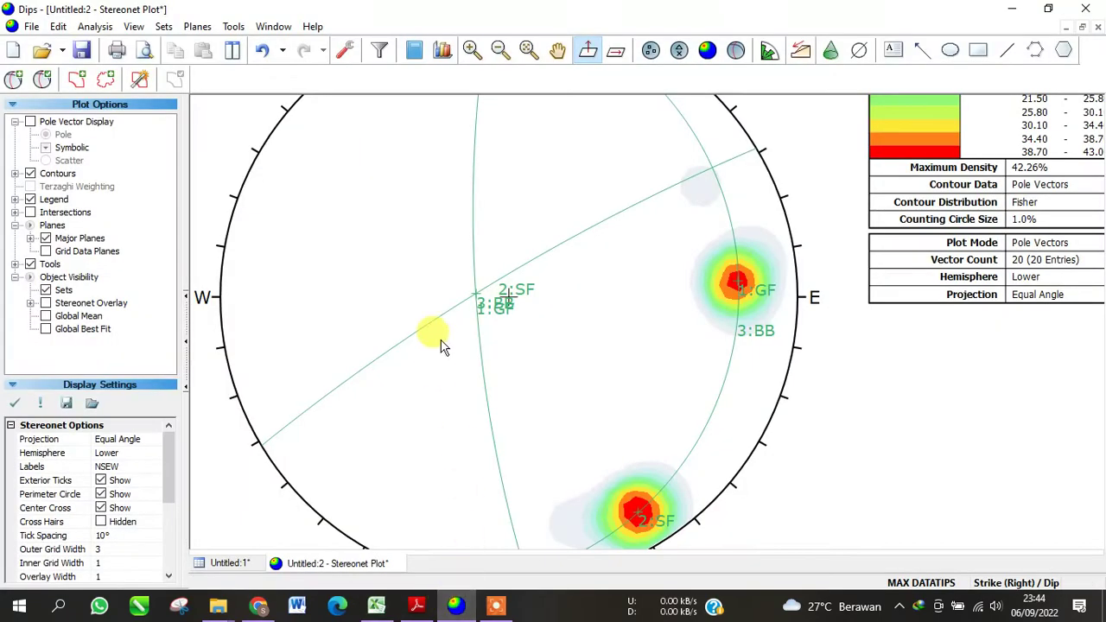
pyautogui.scroll(-1, 439, 280)
pyautogui.moveTo(440, 245); pyautogui.dragTo(442, 240)
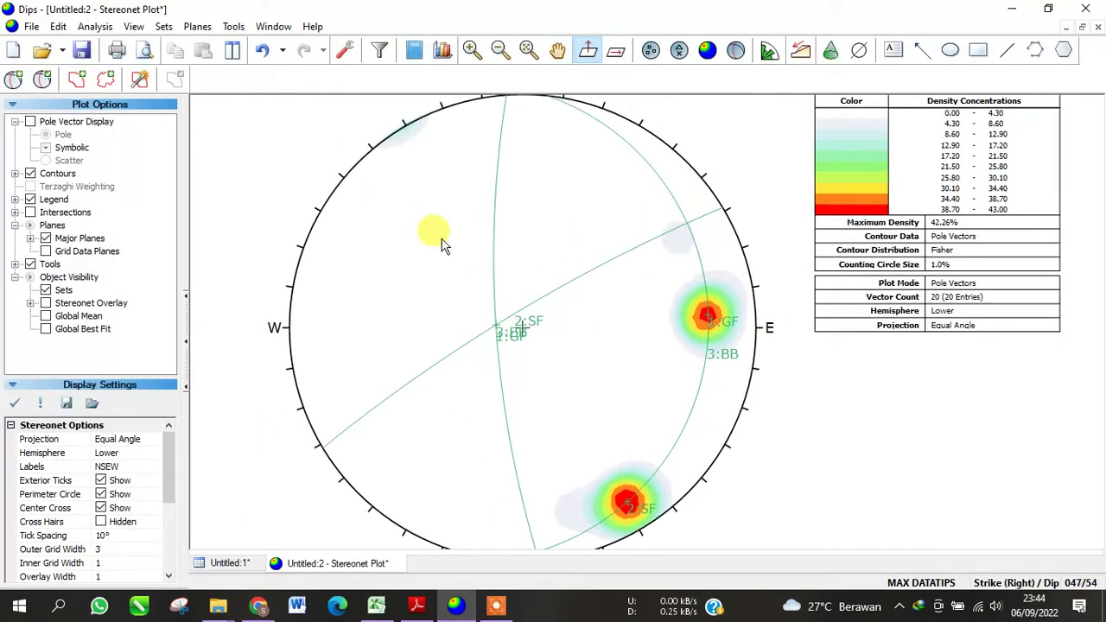
pyautogui.scroll(-2, 442, 240)
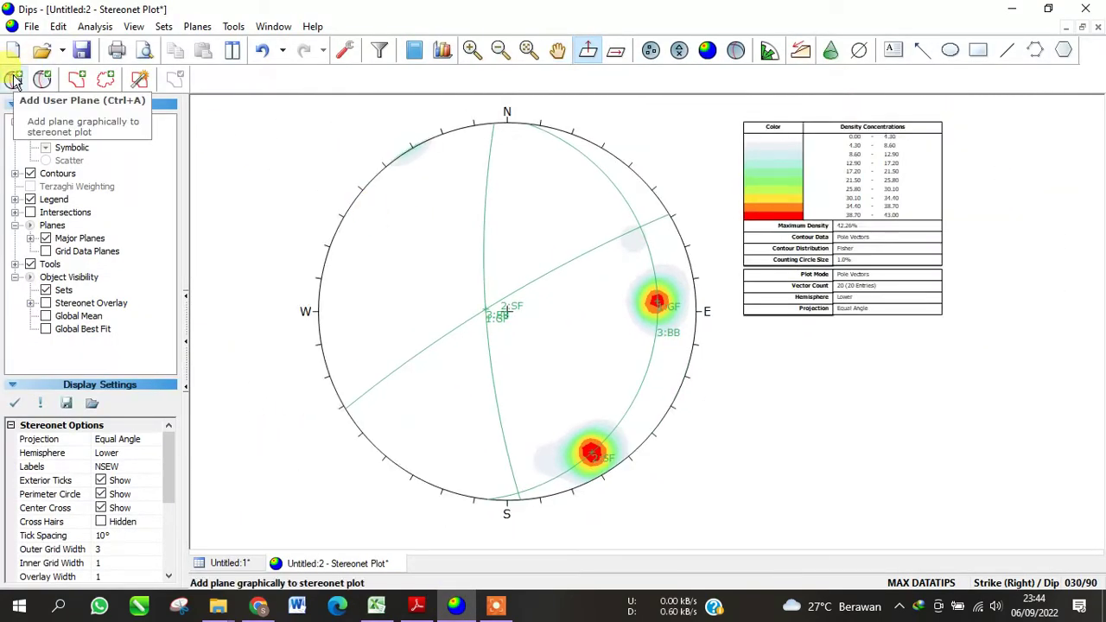
pyautogui.click(14, 80)
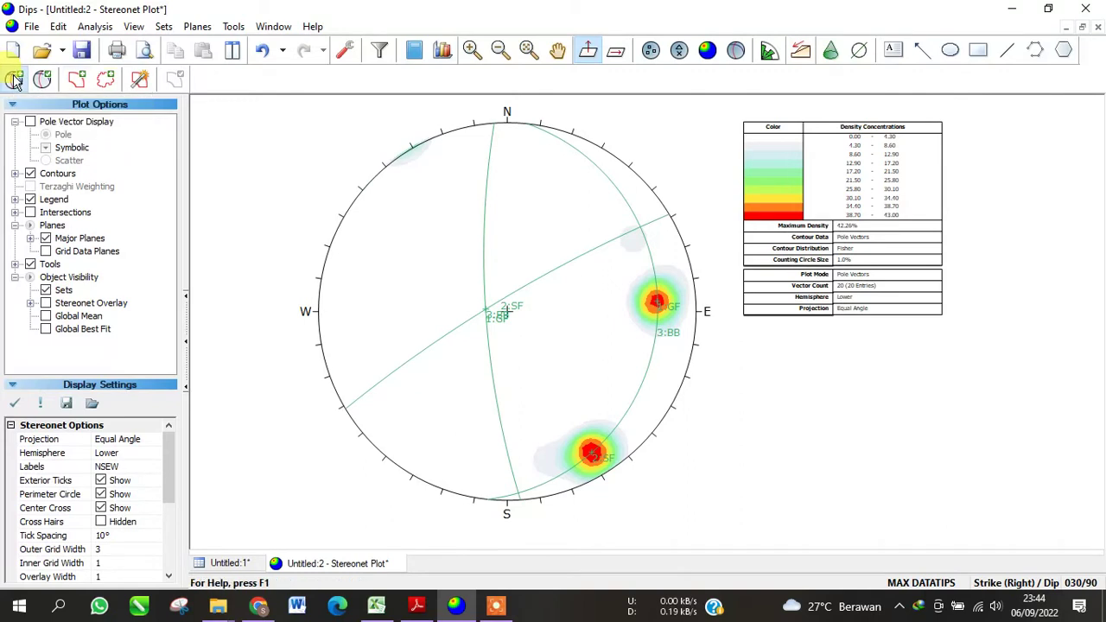
pyautogui.click(438, 307)
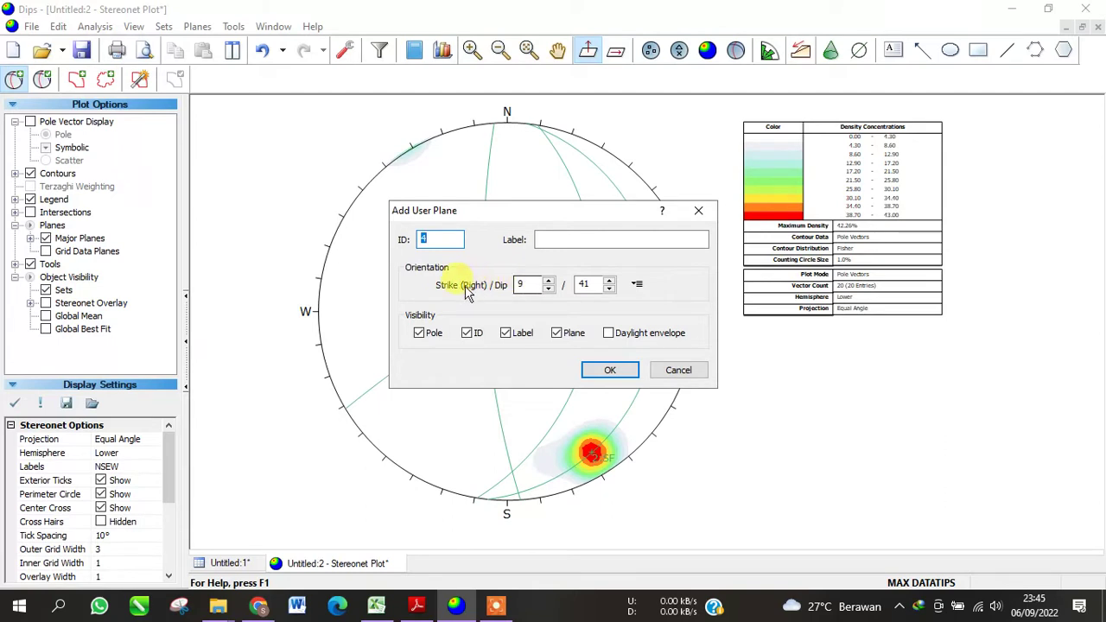
pyautogui.doubleClick(533, 285)
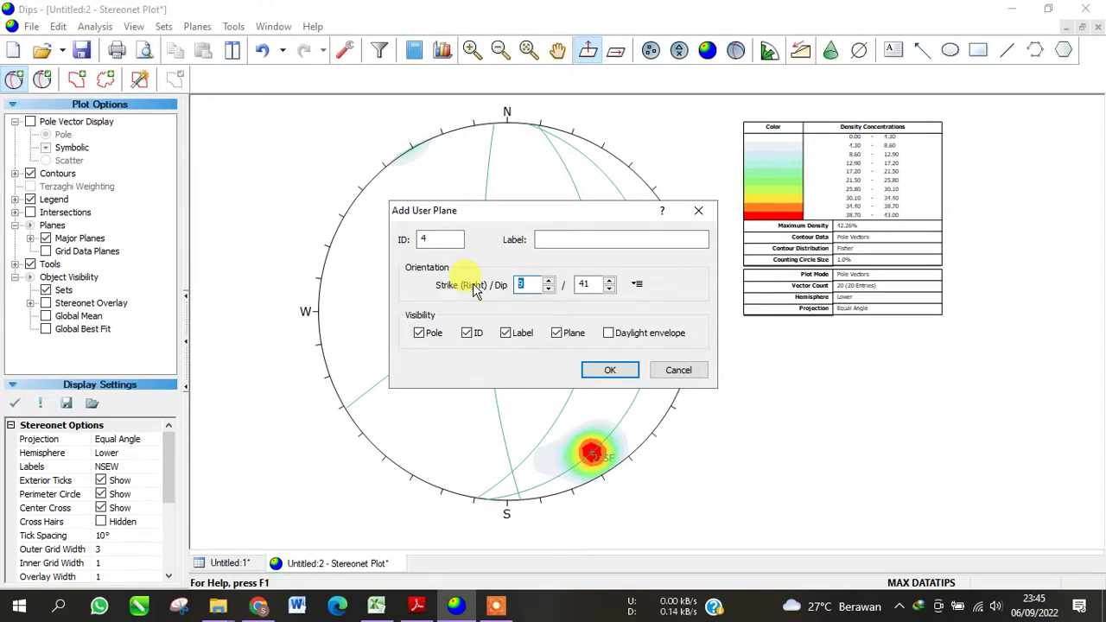
pyautogui.doubleClick(588, 286)
pyautogui.write('70')
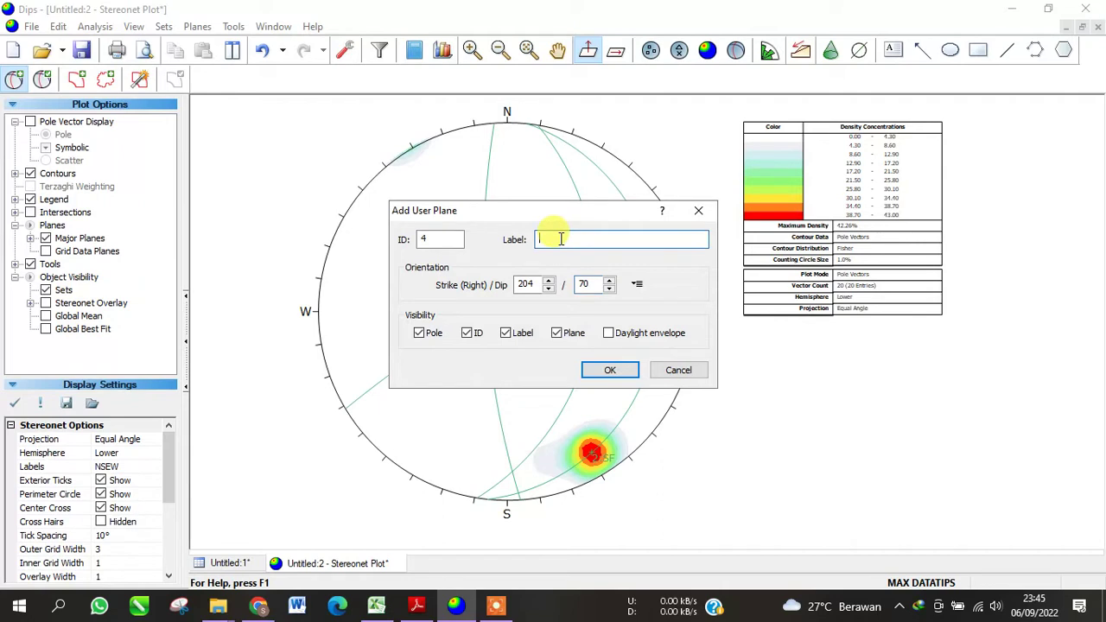
pyautogui.write('BB')
pyautogui.click(613, 369)
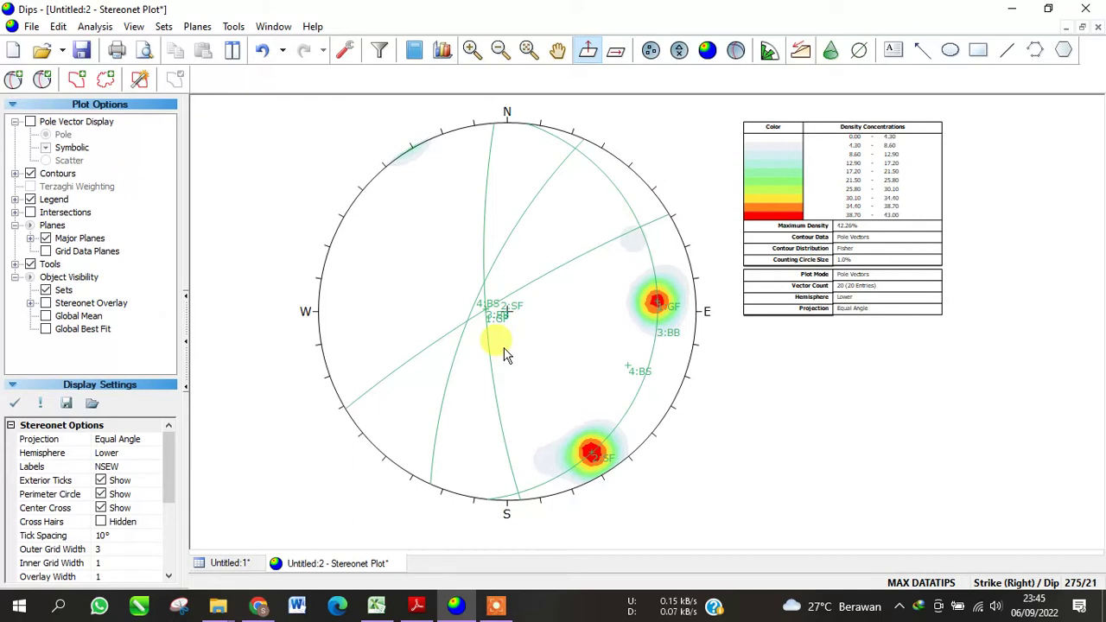
# Step: Hide the poles and plane IDs of the GF and SF user planes, and colour the SF plane red
pyautogui.click(40, 81)
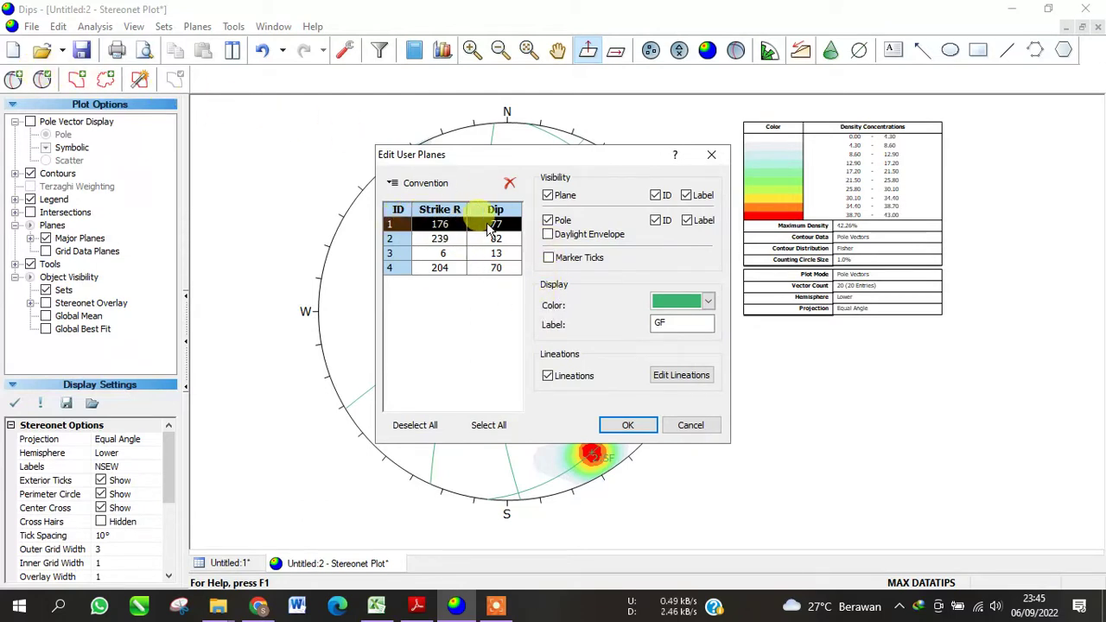
pyautogui.click(548, 221)
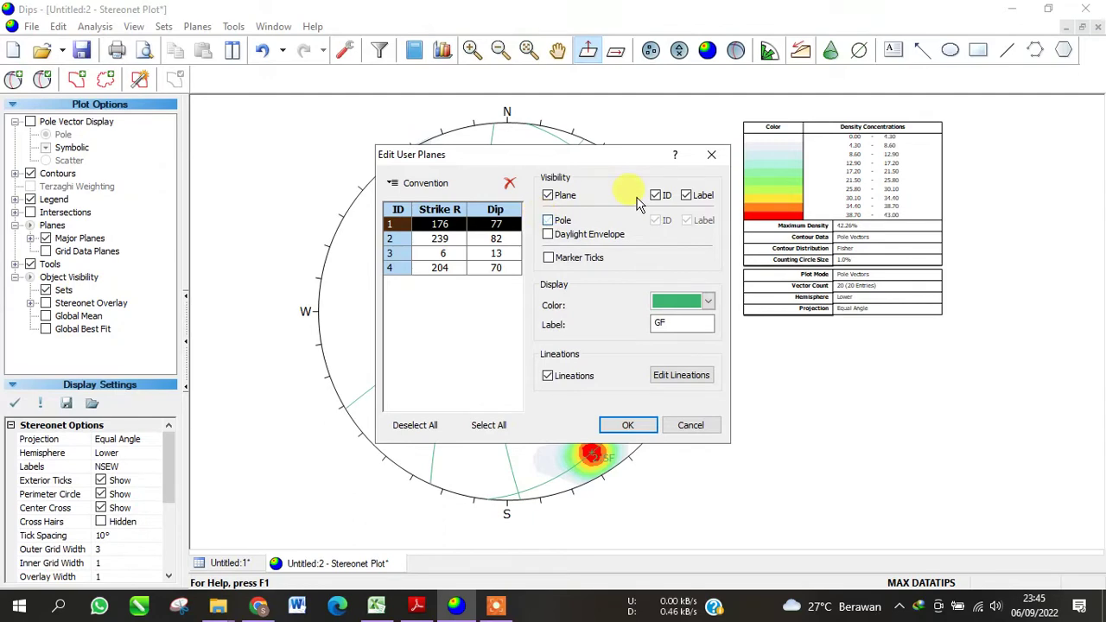
pyautogui.click(397, 238)
pyautogui.click(556, 220)
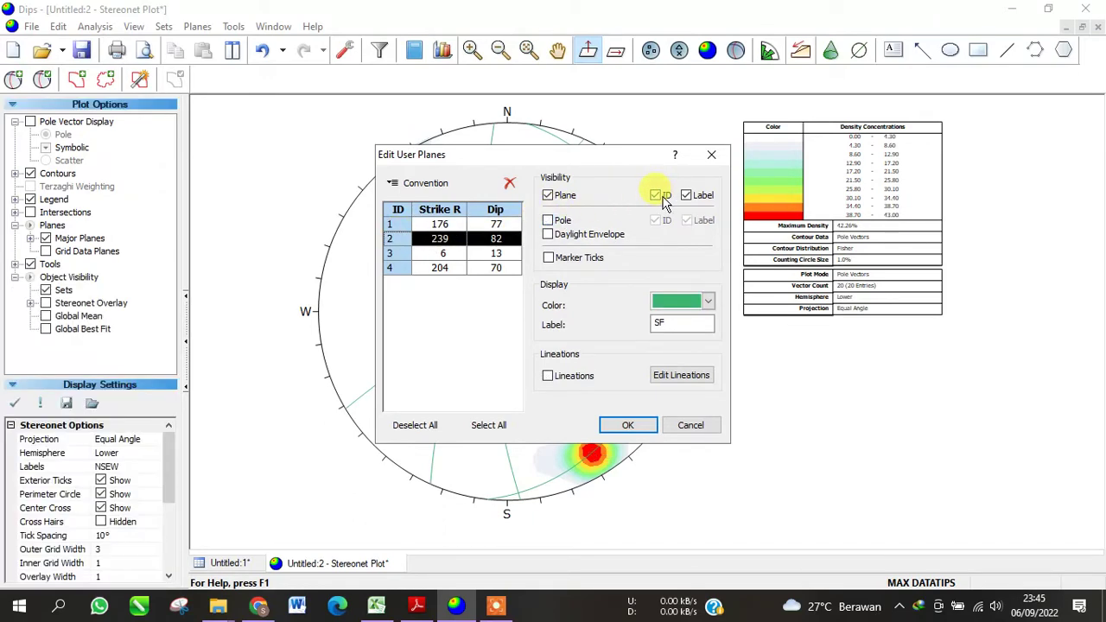
pyautogui.click(708, 302)
pyautogui.click(660, 380)
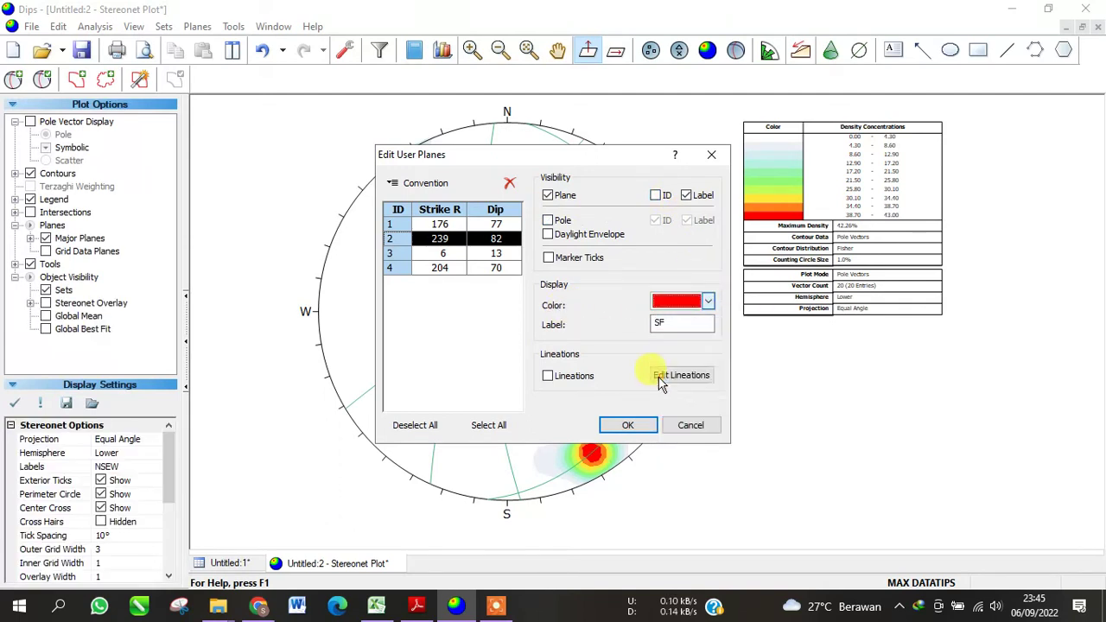
# Step: Hide the BB plane's pole and ID, and colour the plane blue
pyautogui.click(443, 253)
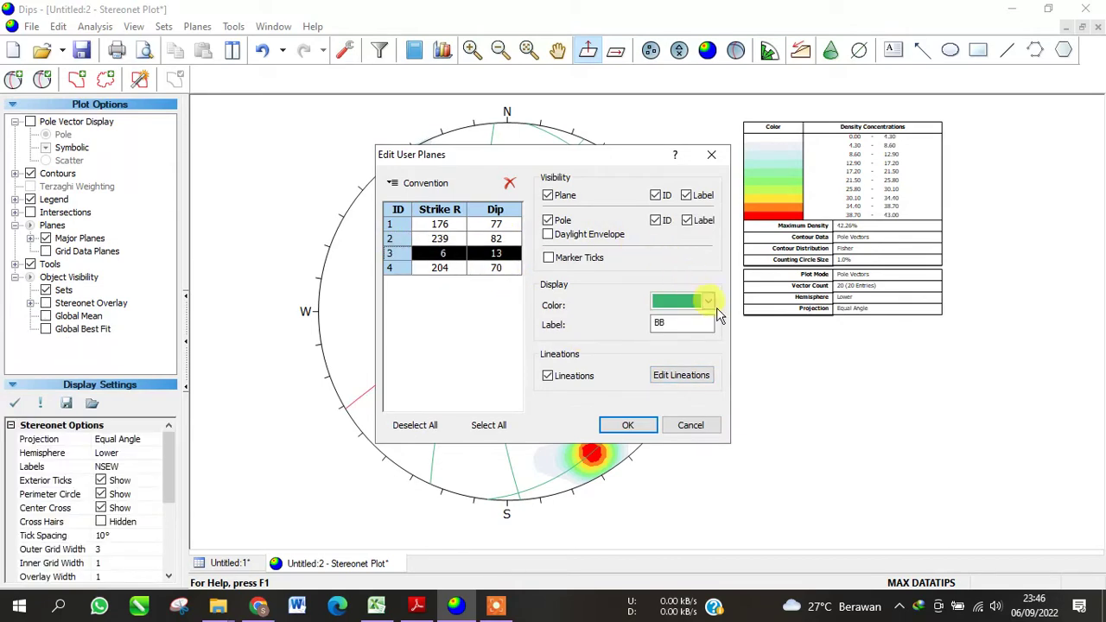
pyautogui.click(662, 222)
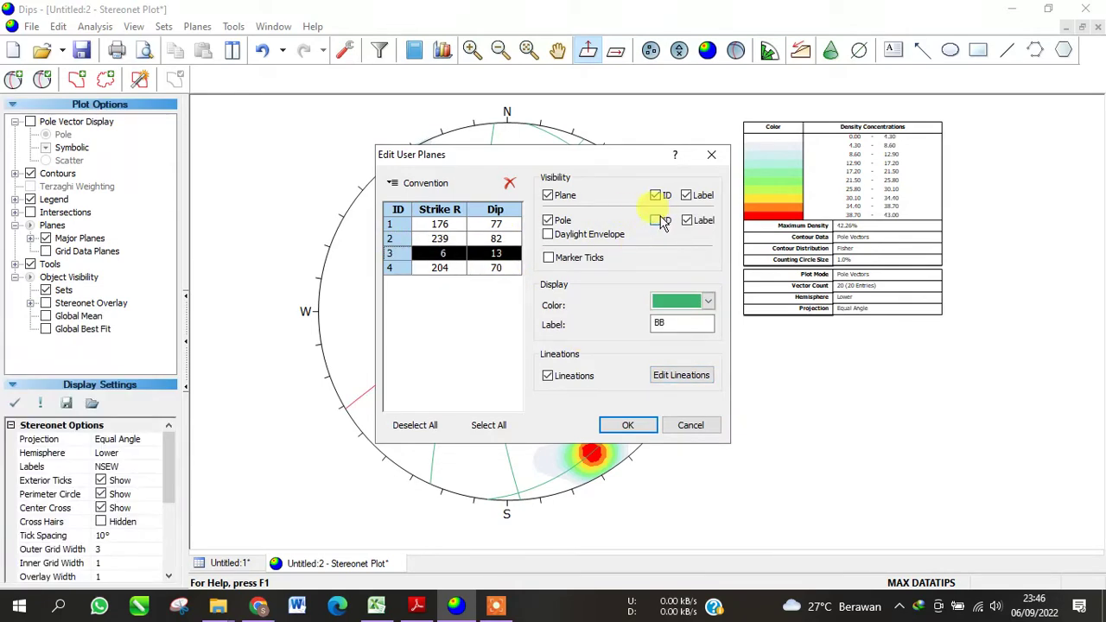
pyautogui.click(548, 221)
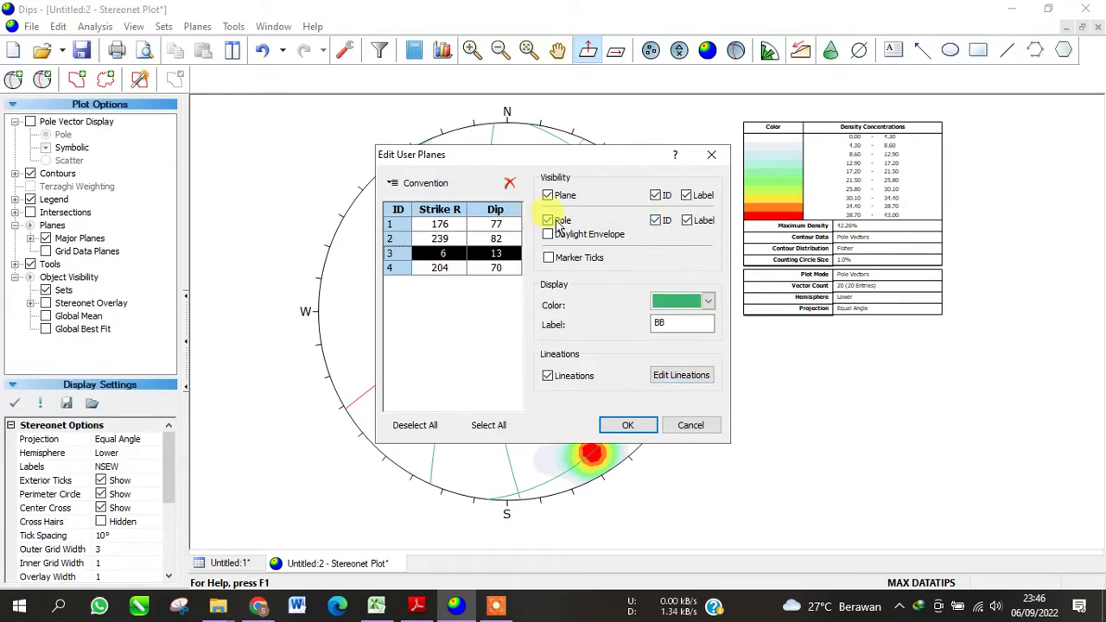
pyautogui.click(656, 196)
pyautogui.click(708, 301)
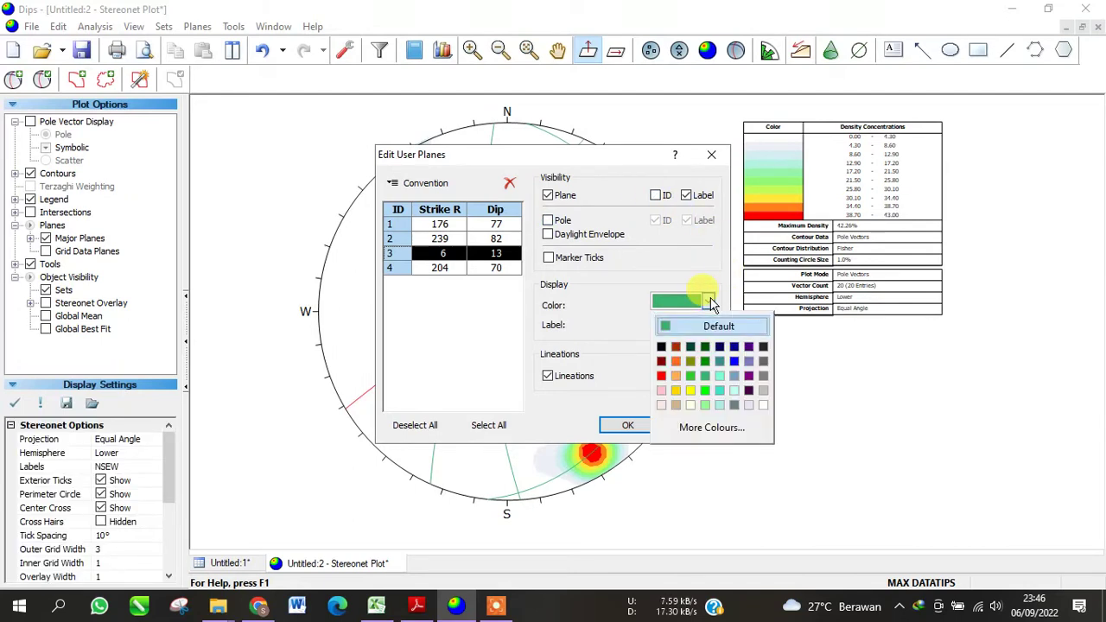
pyautogui.click(733, 362)
# Step: Hide the BS plane's pole and ID, colour the plane purple, and apply the user plane edits
pyautogui.click(398, 267)
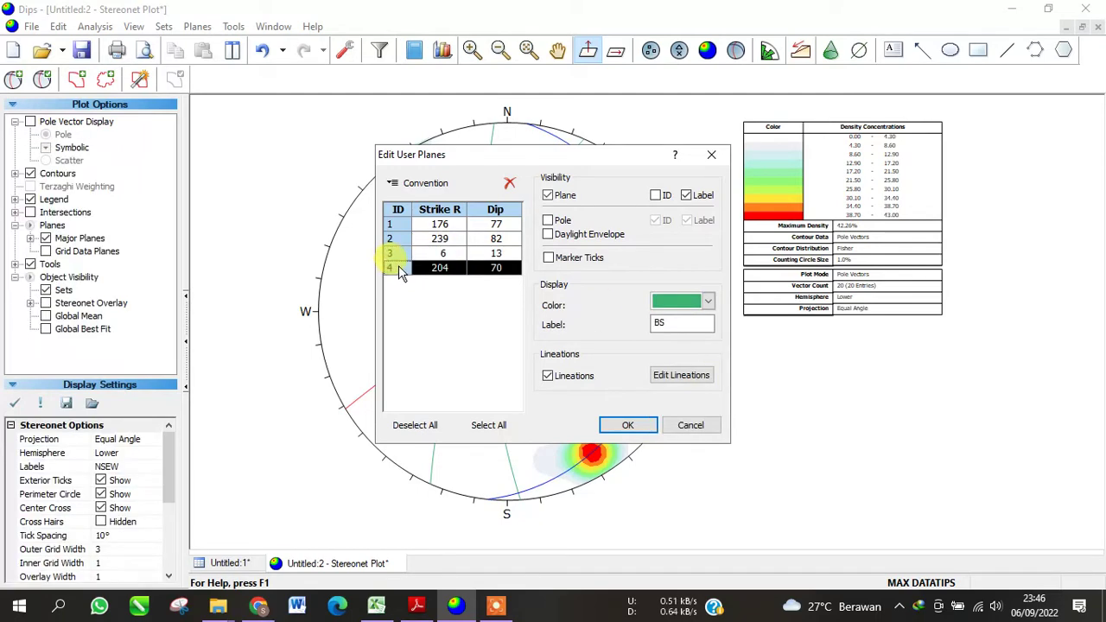
pyautogui.click(557, 224)
pyautogui.click(656, 196)
pyautogui.click(708, 301)
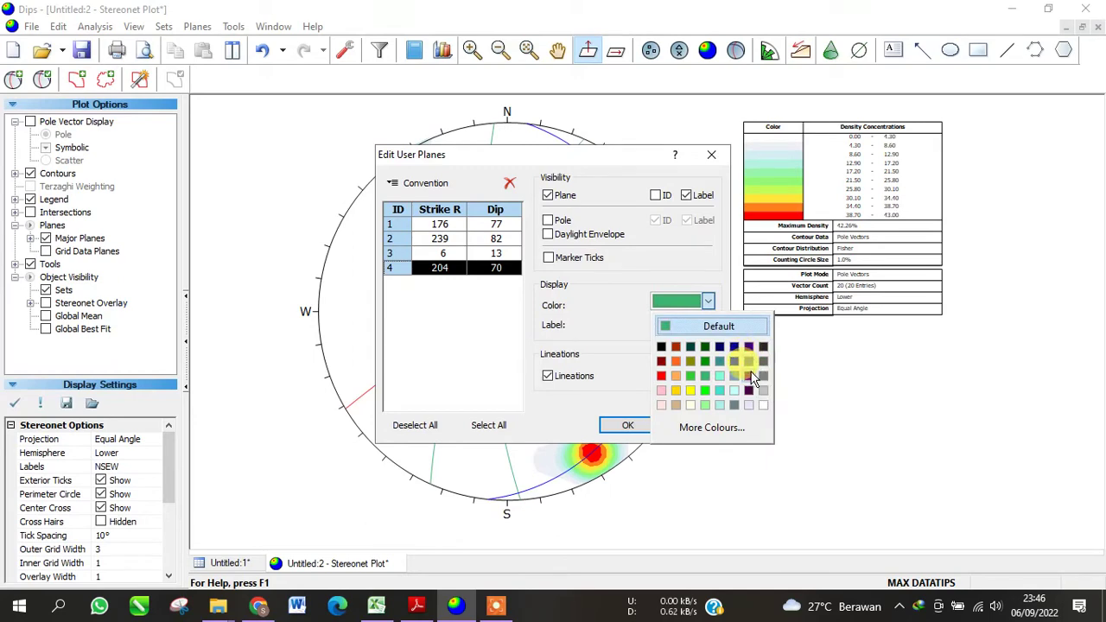
pyautogui.click(749, 375)
pyautogui.click(629, 424)
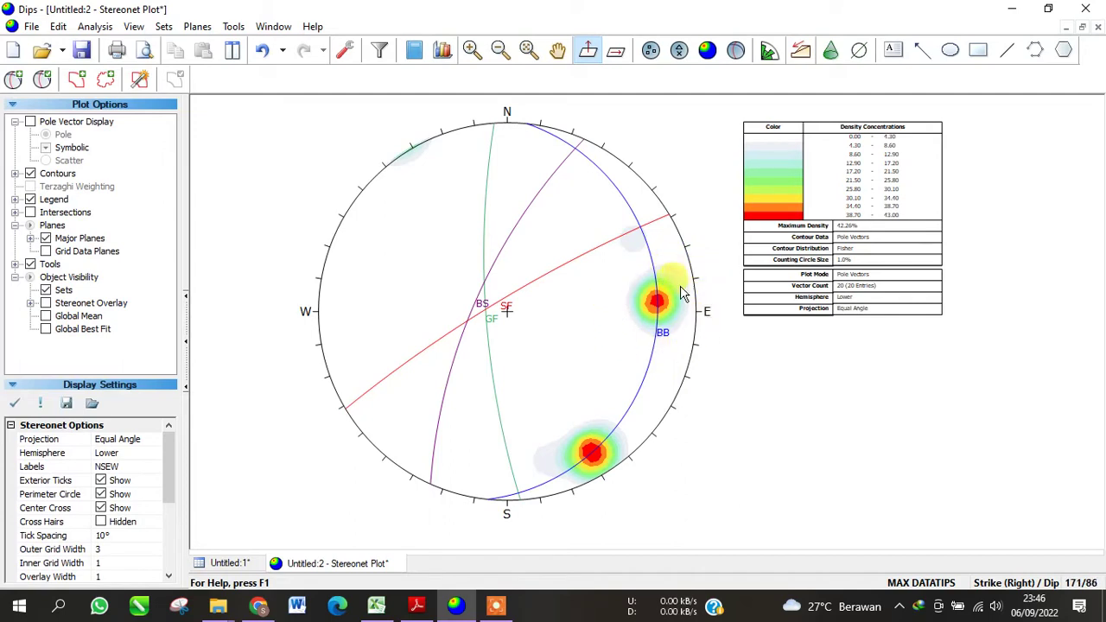
# Step: Hide the stereonet contours and include the major planes in the displayed legend
pyautogui.click(706, 52)
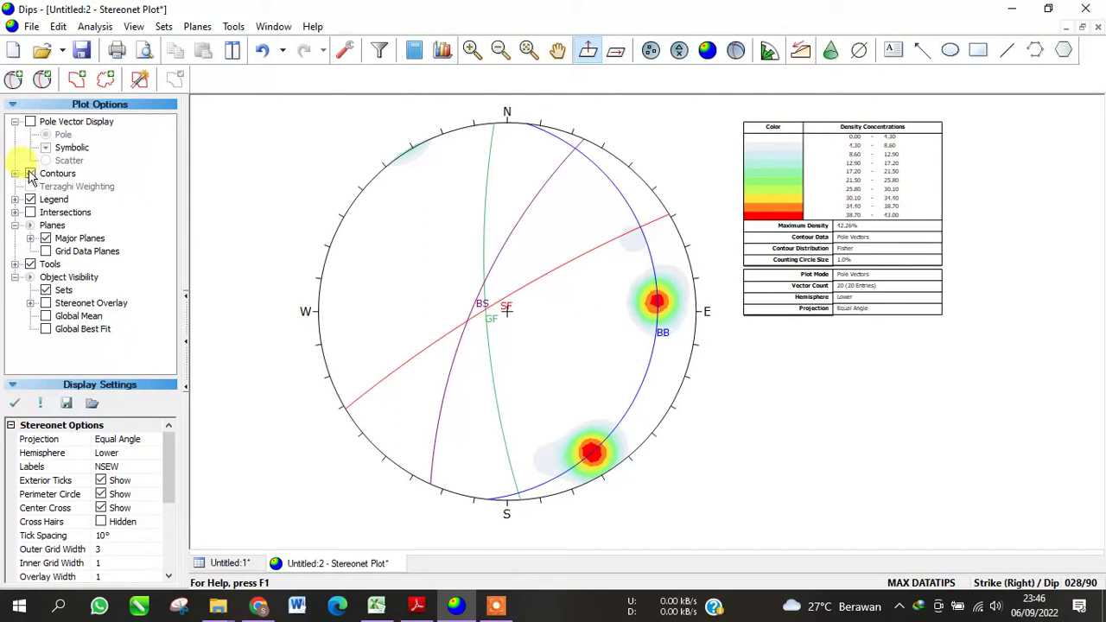
pyautogui.click(31, 174)
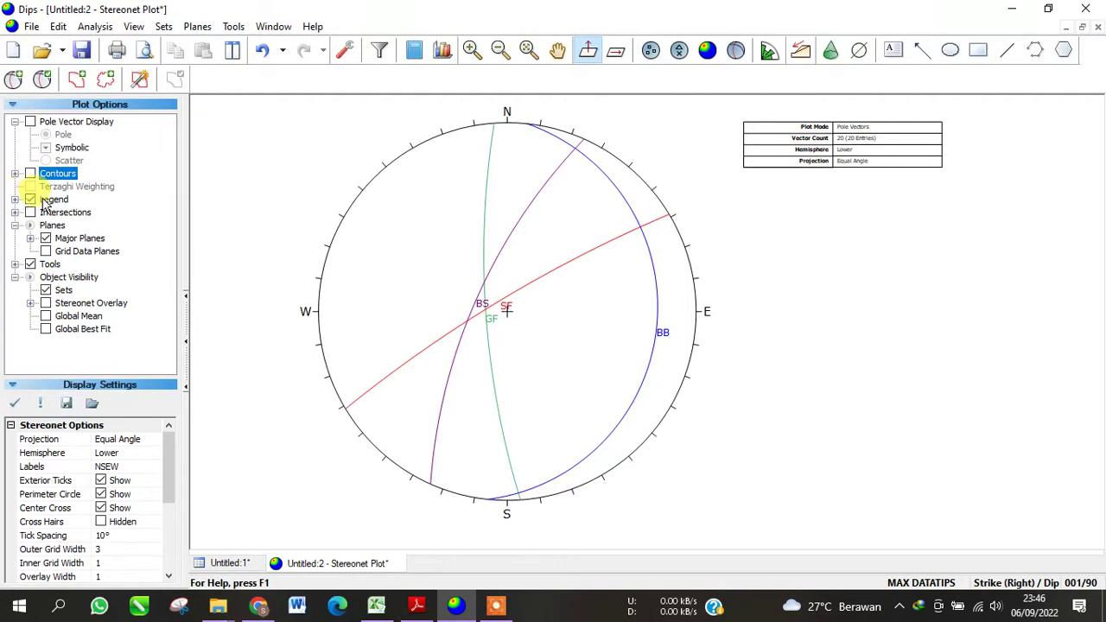
pyautogui.click(31, 202)
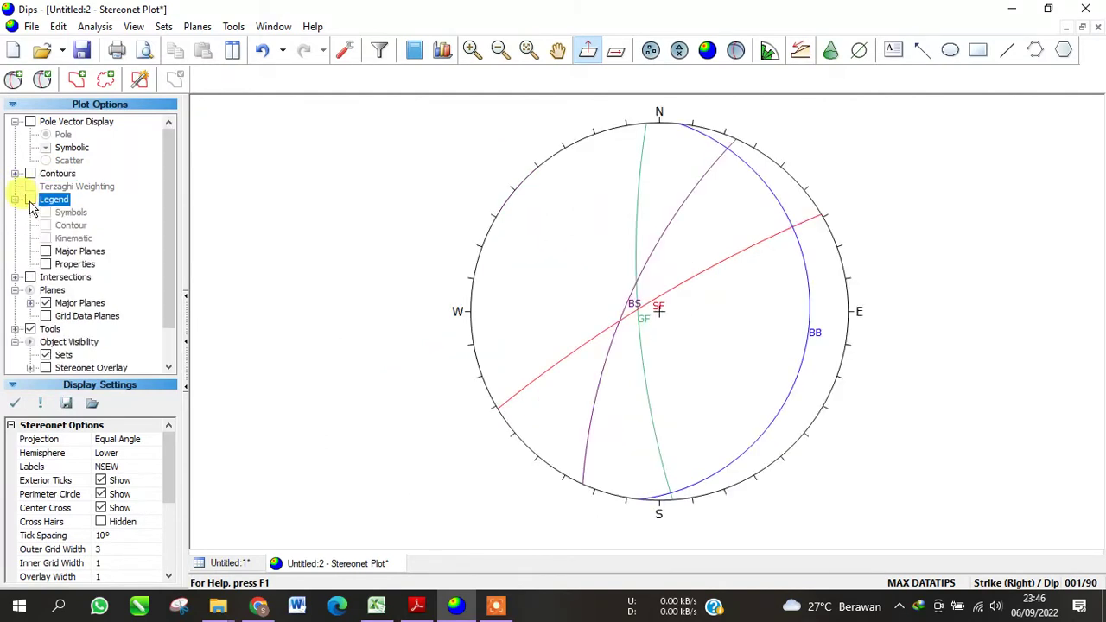
pyautogui.click(30, 200)
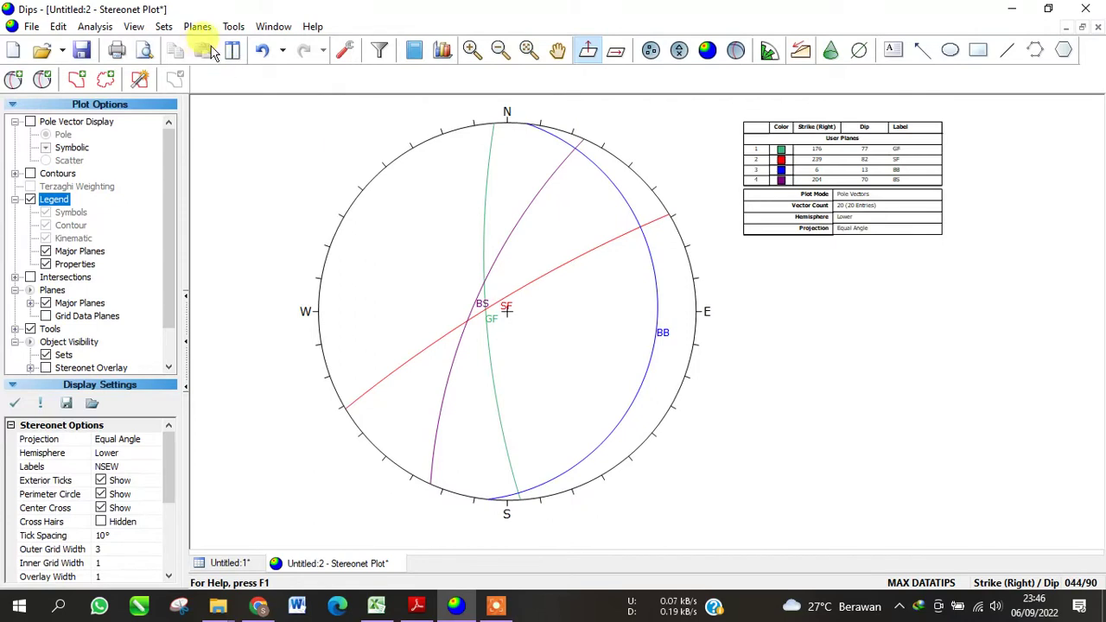
# Step: Add a pitch grid along the BB plane on the stereonet
pyautogui.click(234, 26)
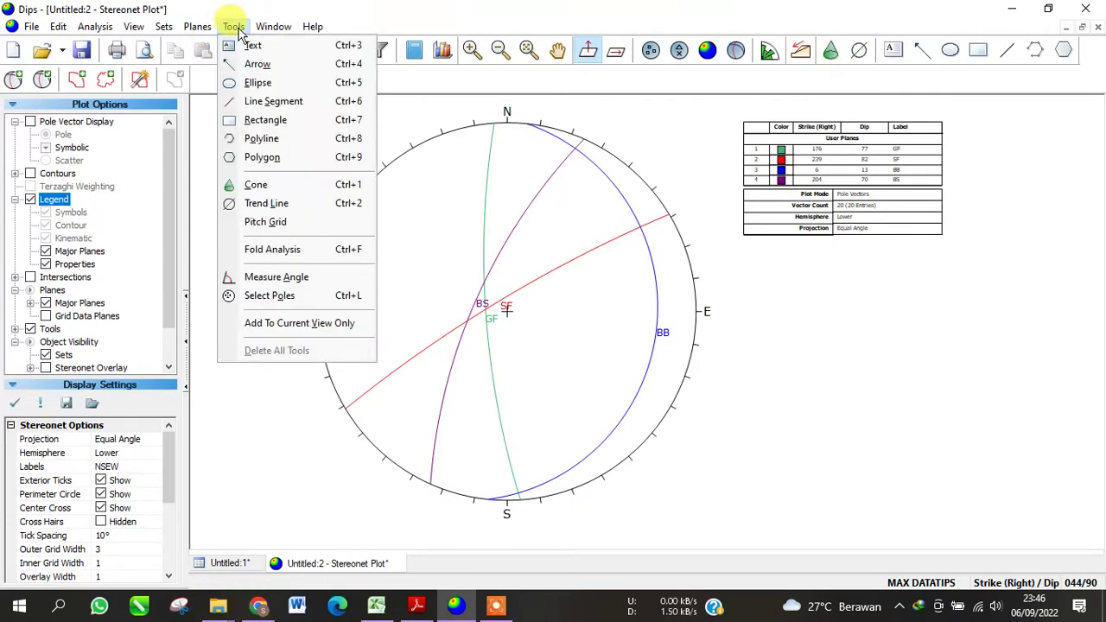
pyautogui.click(274, 224)
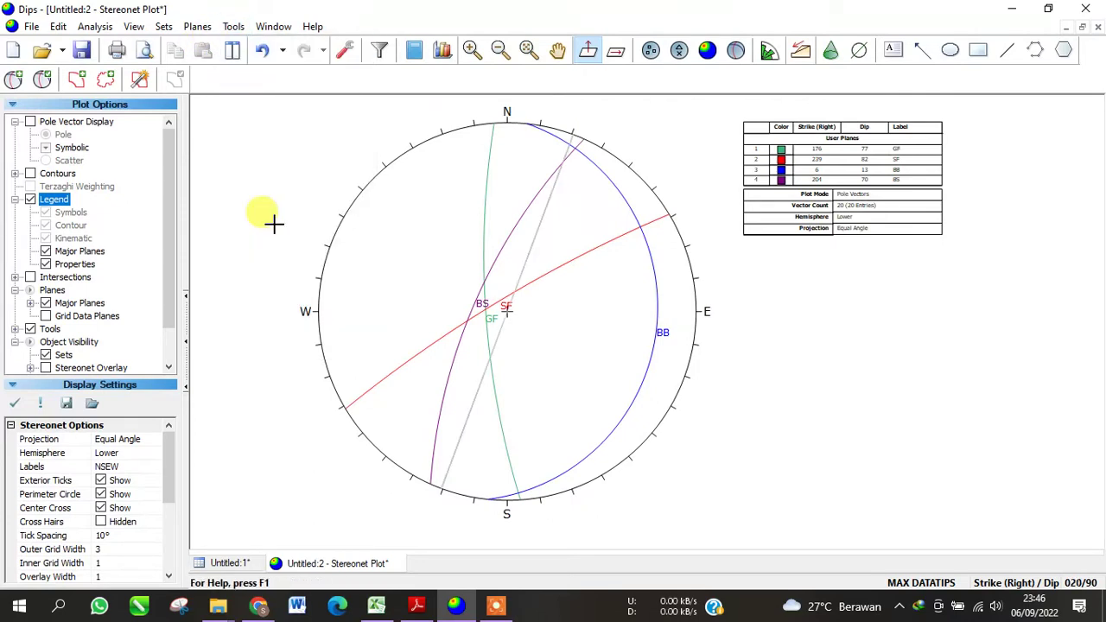
pyautogui.click(485, 309)
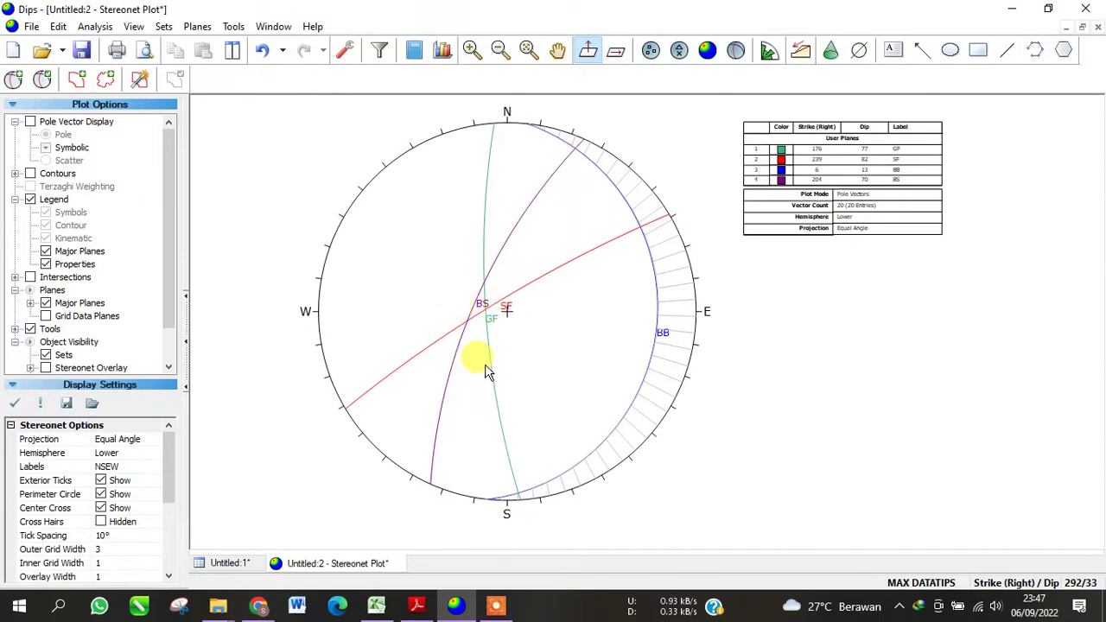
# Step: Add a line with trend 177 through the intersection of the GF and BB planes near south on the stereonet
pyautogui.moveTo(452, 337)
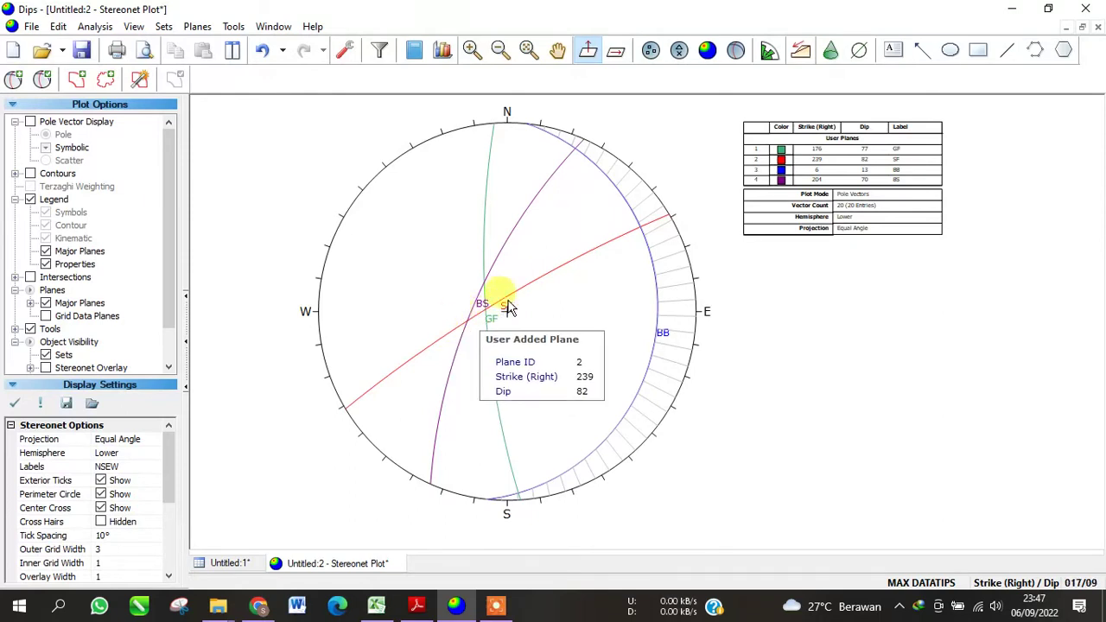
pyautogui.click(860, 53)
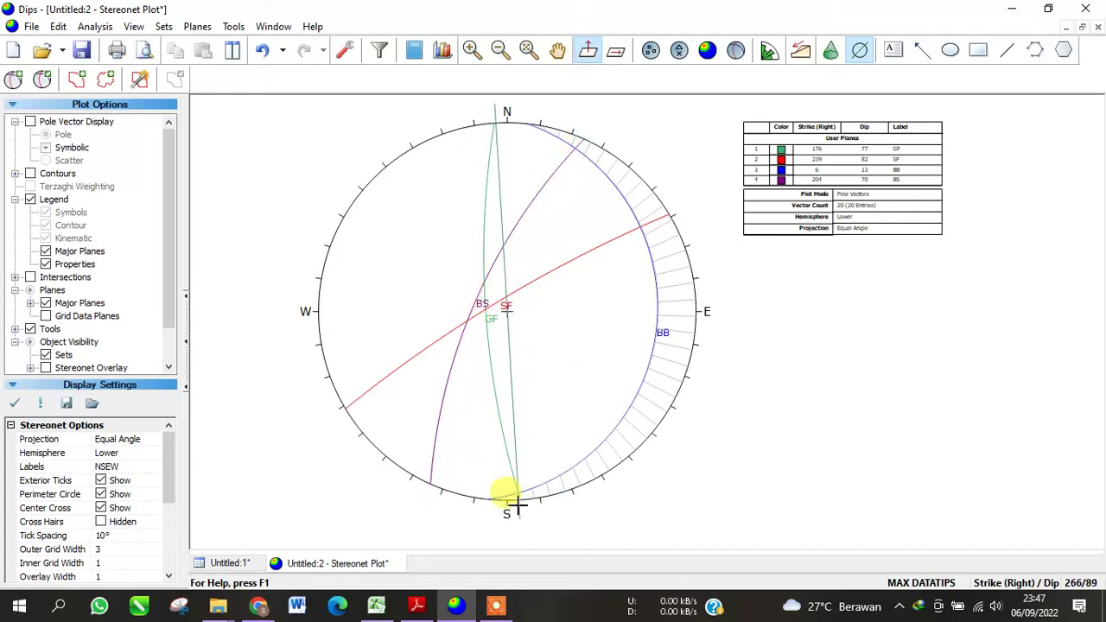
pyautogui.scroll(3, 512, 511)
pyautogui.scroll(2, 517, 516)
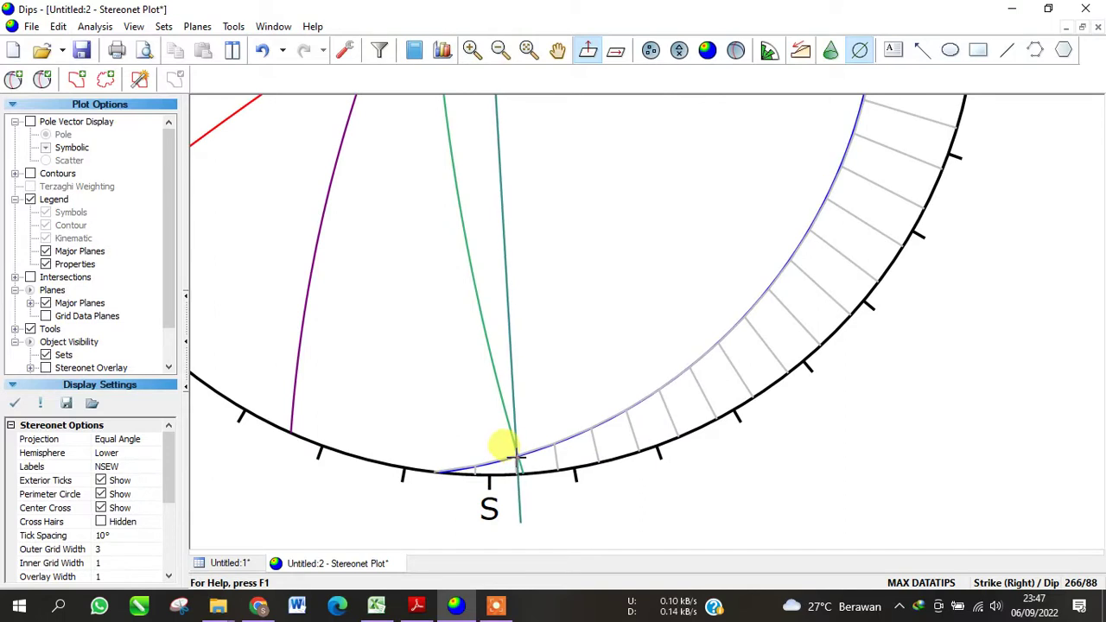
pyautogui.click(516, 453)
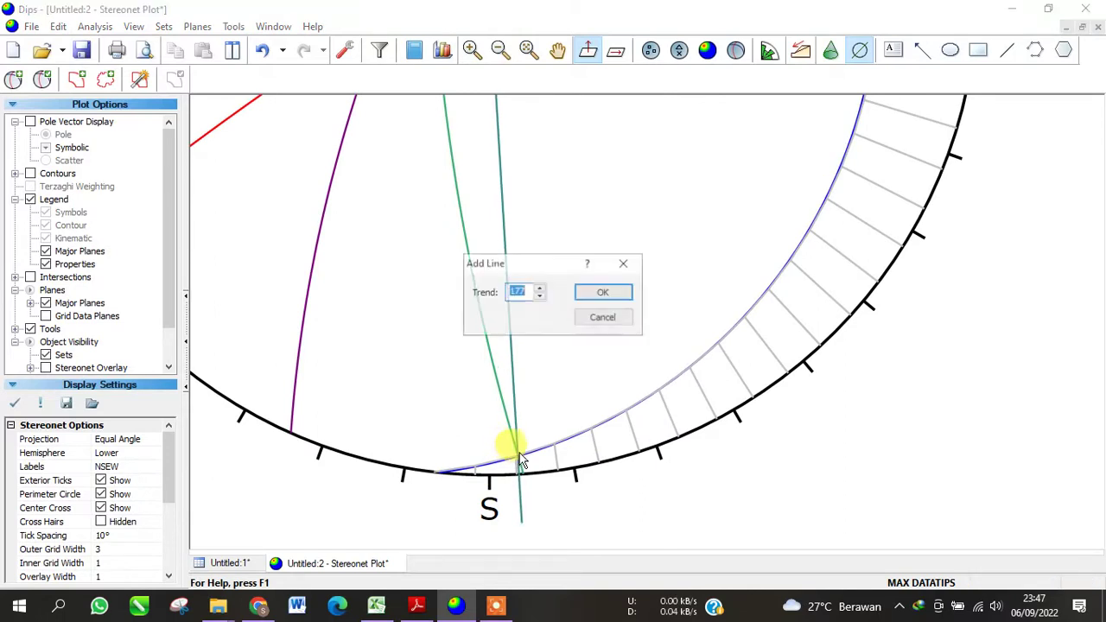
pyautogui.click(603, 292)
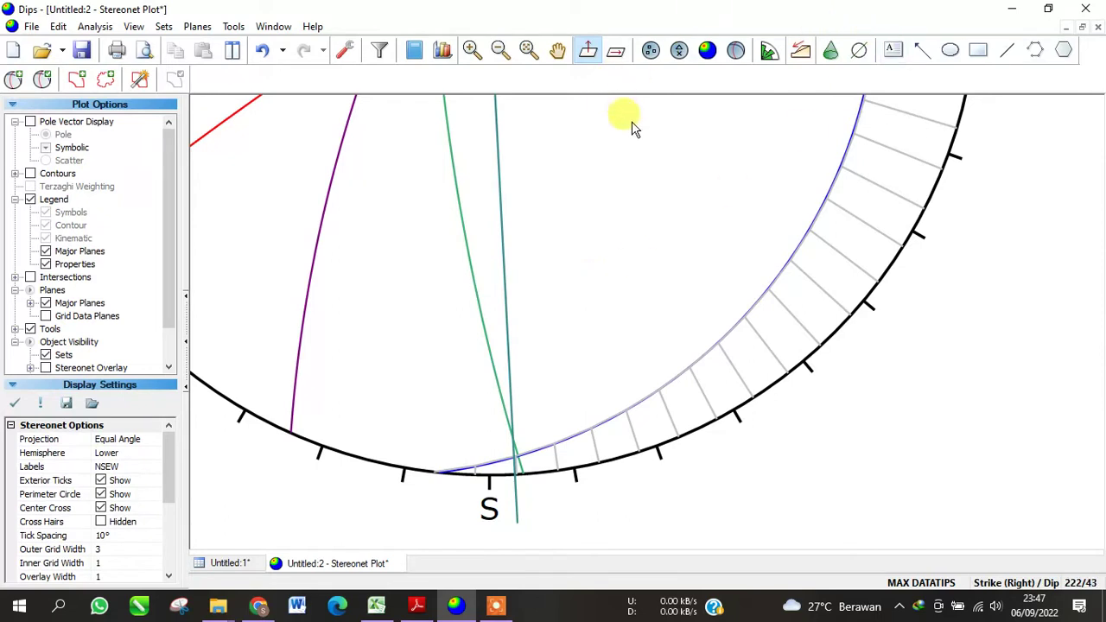
pyautogui.scroll(-1, 631, 123)
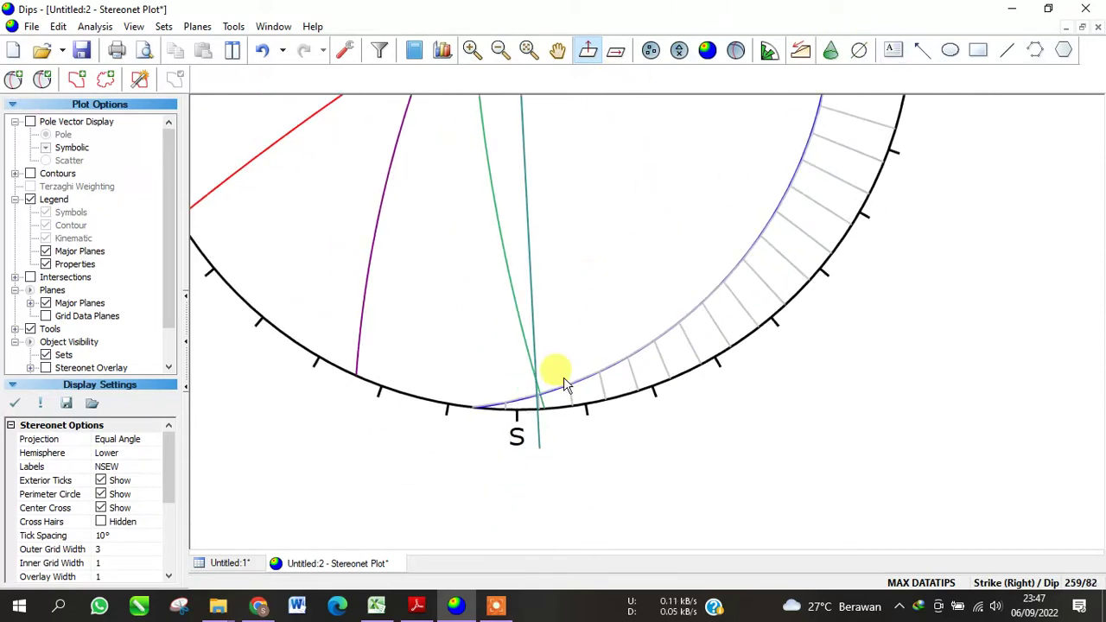
# Step: Label the south end of the trend 177 line with the text T1'
pyautogui.click(892, 52)
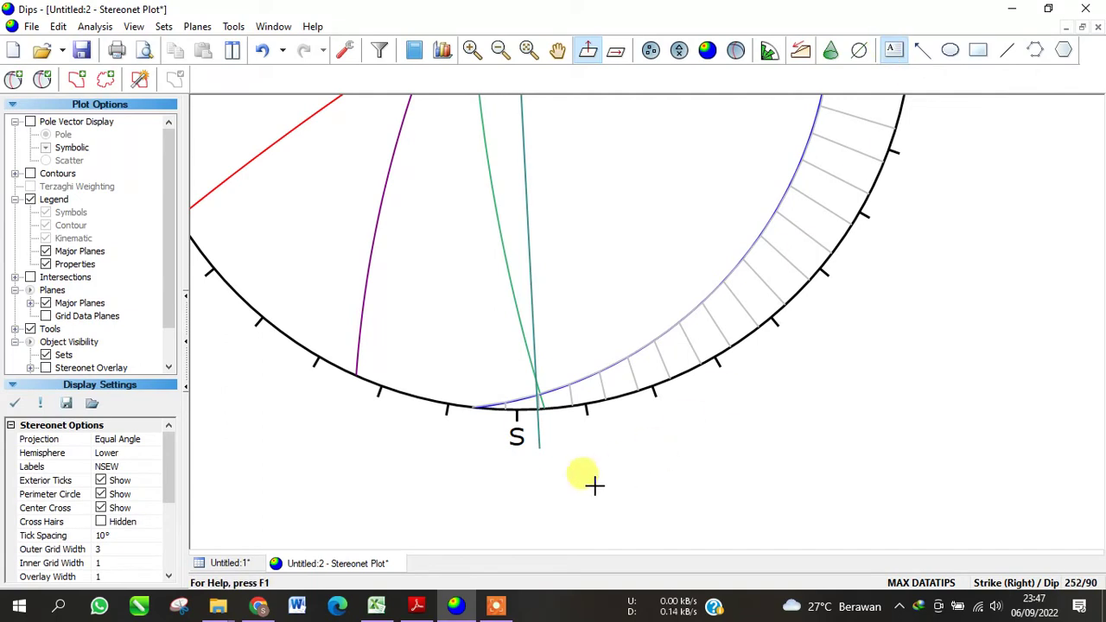
pyautogui.click(537, 464)
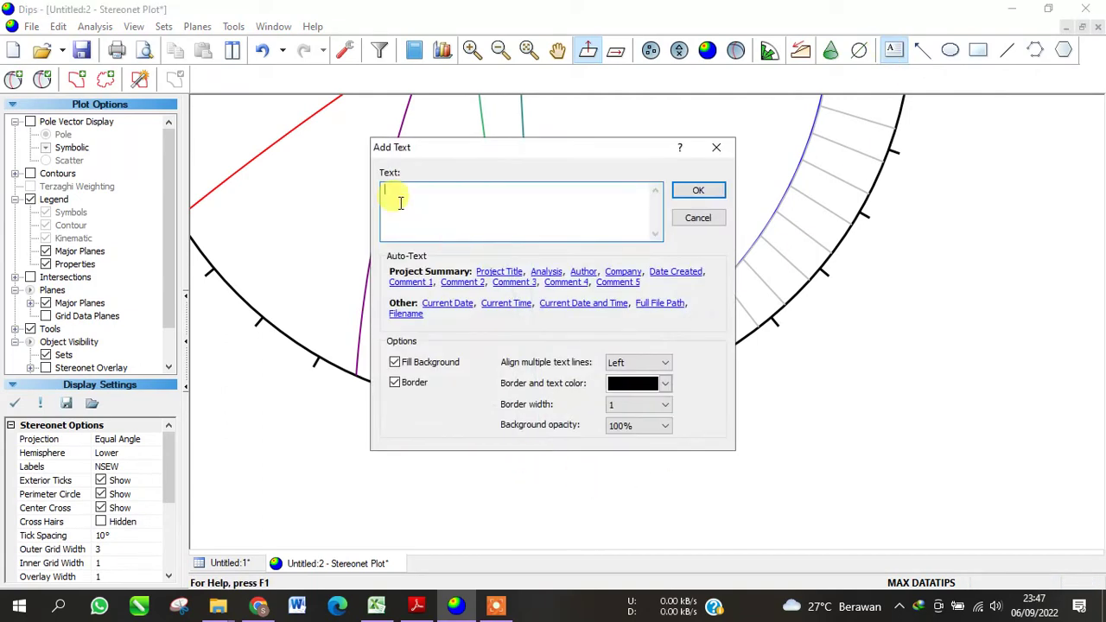
pyautogui.write('T1')
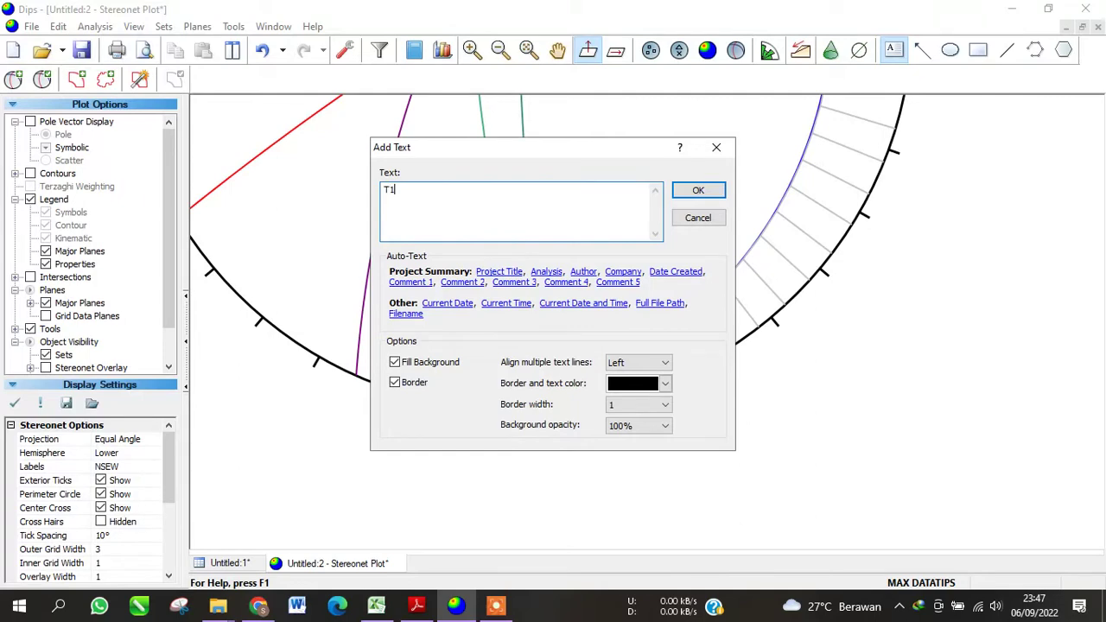
pyautogui.write("'")
pyautogui.click(697, 189)
# Step: Add a line toward the southeast that passes through the GF and BS intersection, and label its southeast end T1
pyautogui.scroll(-2, 531, 259)
pyautogui.scroll(-2, 530, 259)
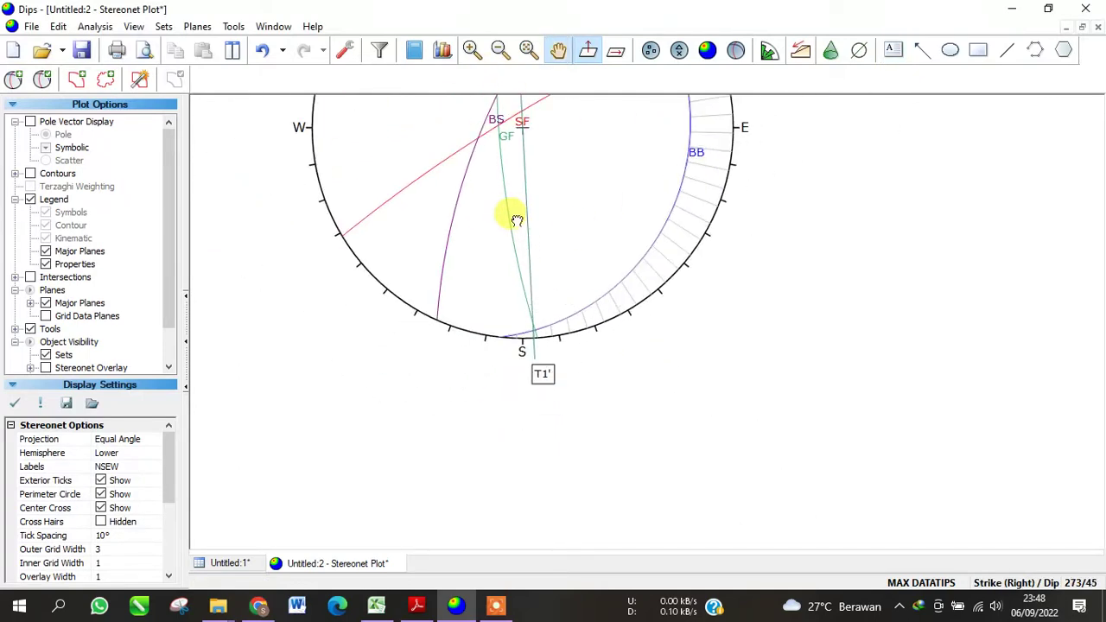
pyautogui.moveTo(511, 217); pyautogui.dragTo(558, 349)
pyautogui.scroll(-1, 558, 348)
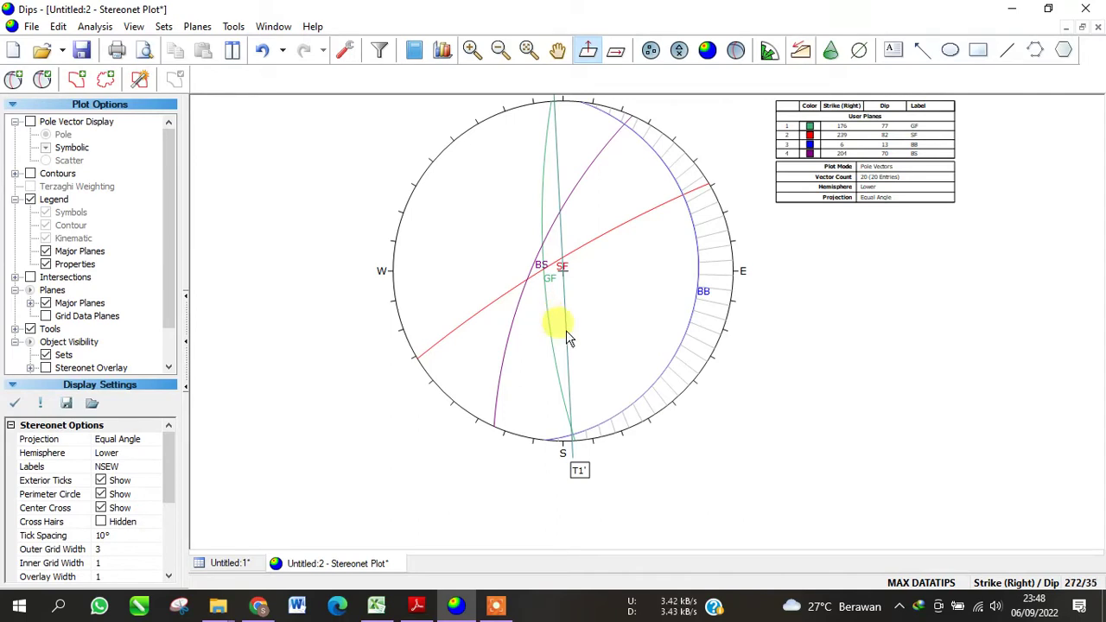
pyautogui.click(858, 49)
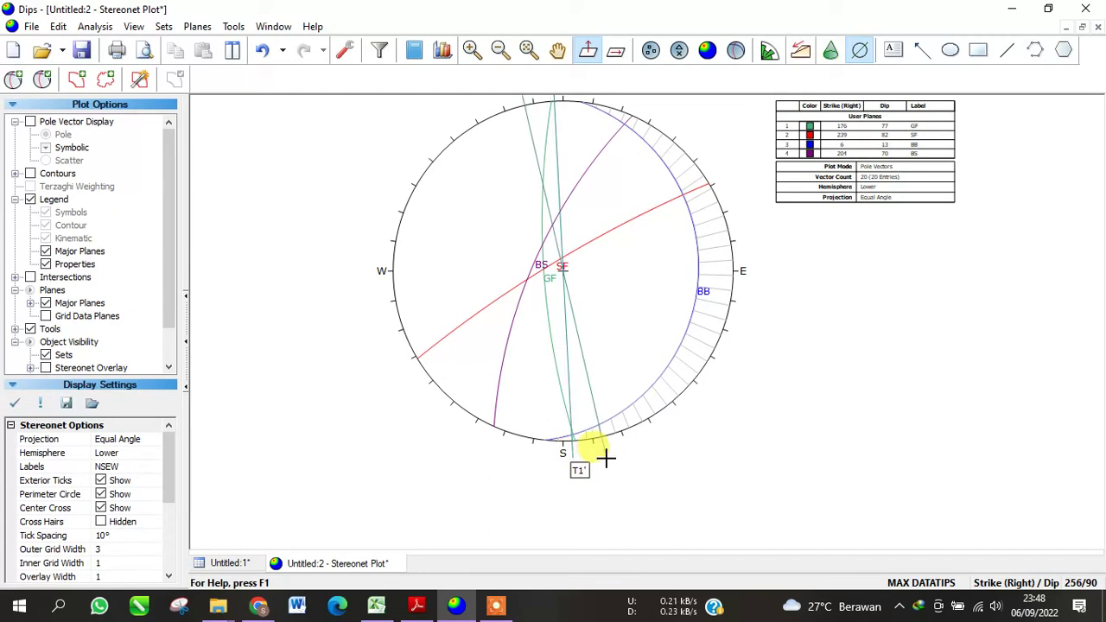
pyautogui.click(665, 432)
pyautogui.click(603, 293)
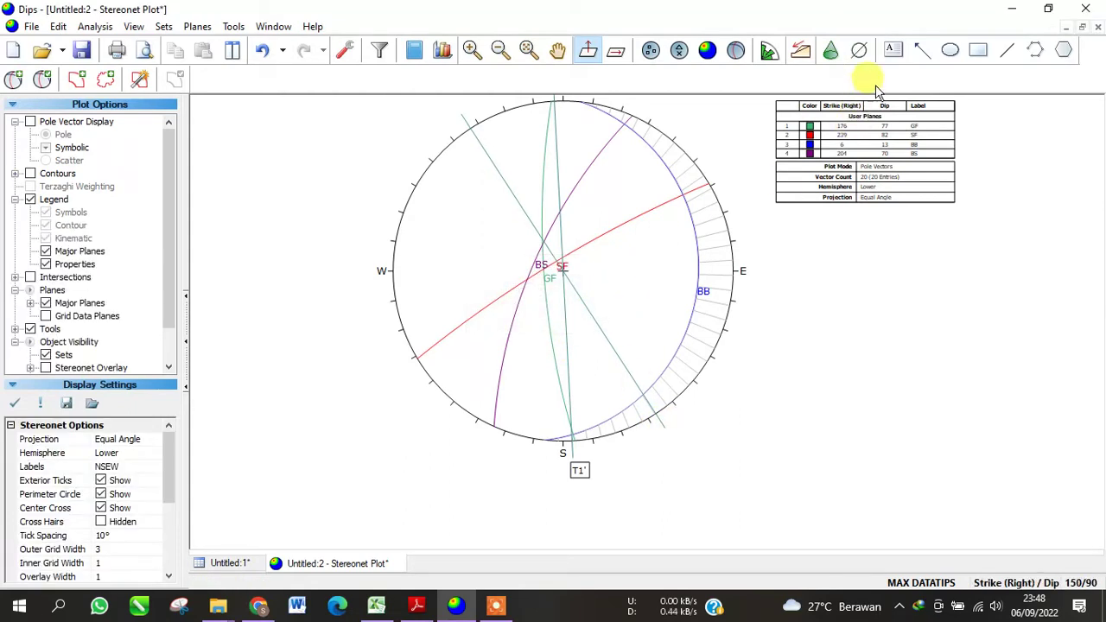
pyautogui.click(893, 49)
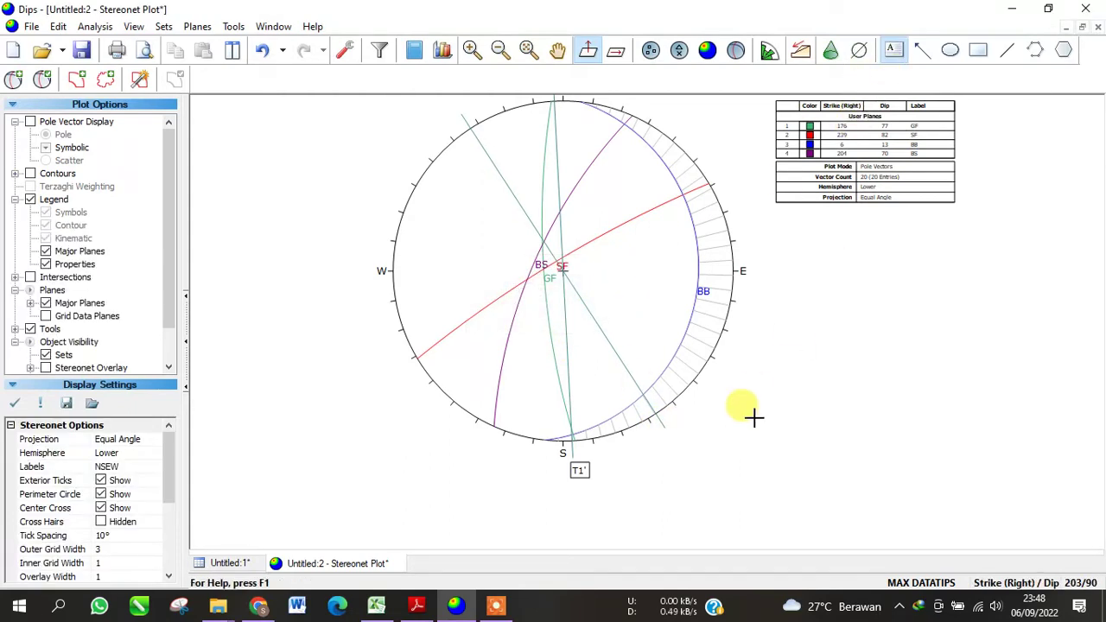
pyautogui.click(667, 433)
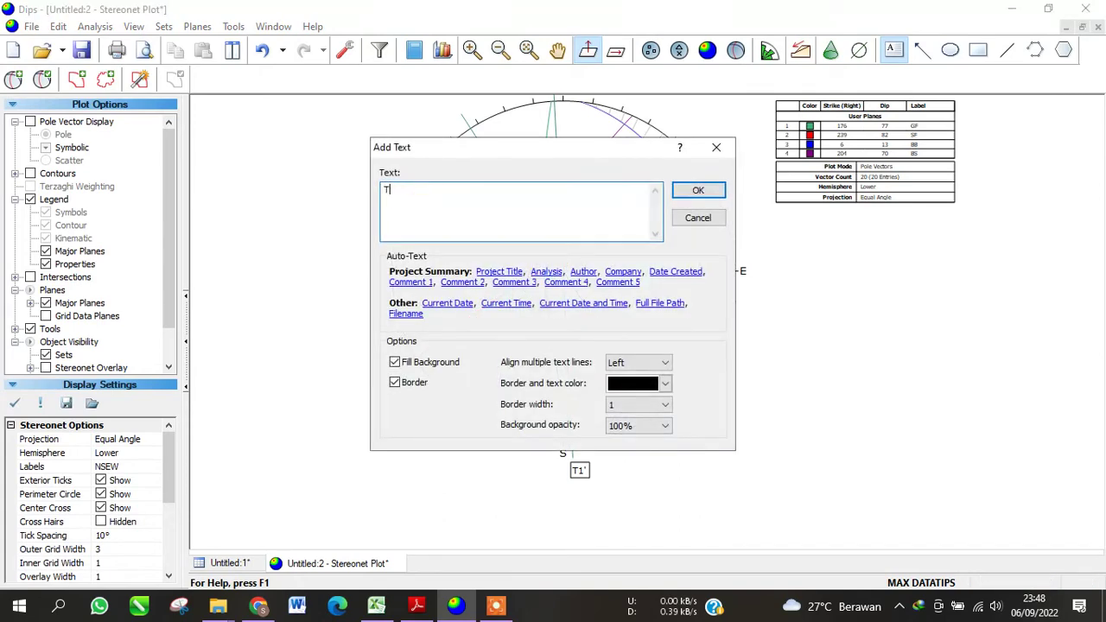
pyautogui.click(698, 191)
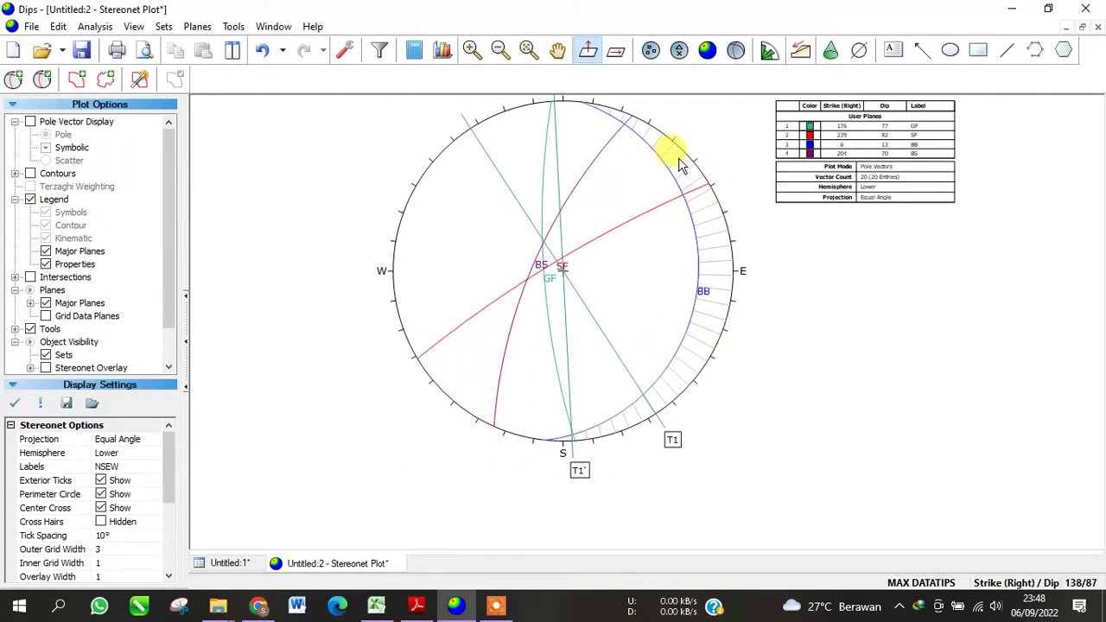
# Step: Add a line just north of east, perpendicular to the T1' line, and label its east end T3'
pyautogui.click(857, 50)
pyautogui.click(674, 390)
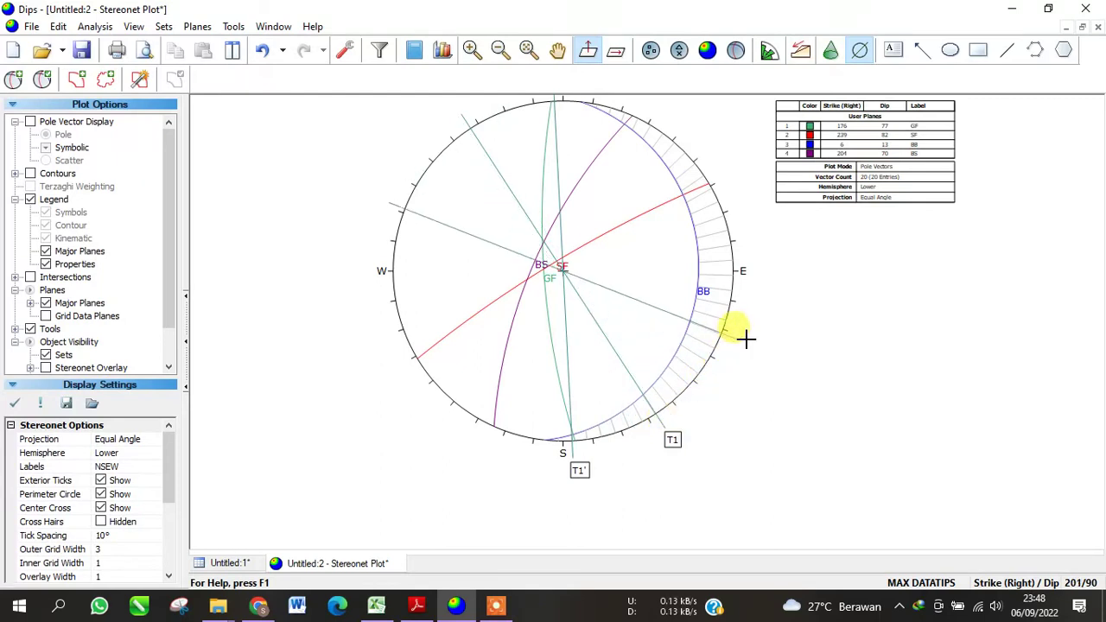
pyautogui.click(782, 259)
pyautogui.click(603, 292)
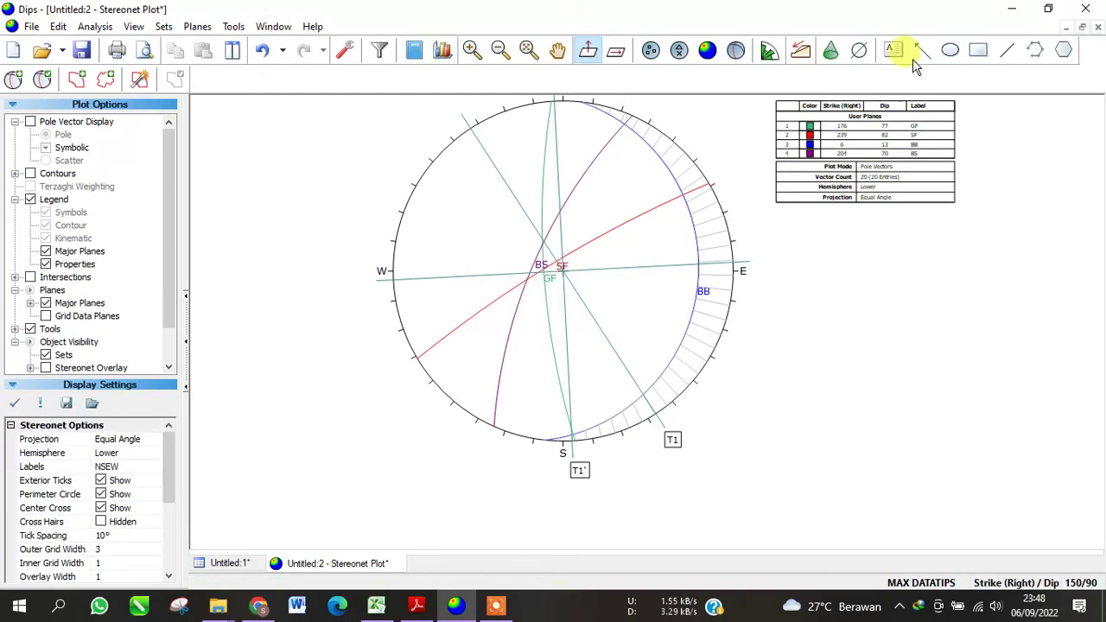
pyautogui.click(893, 49)
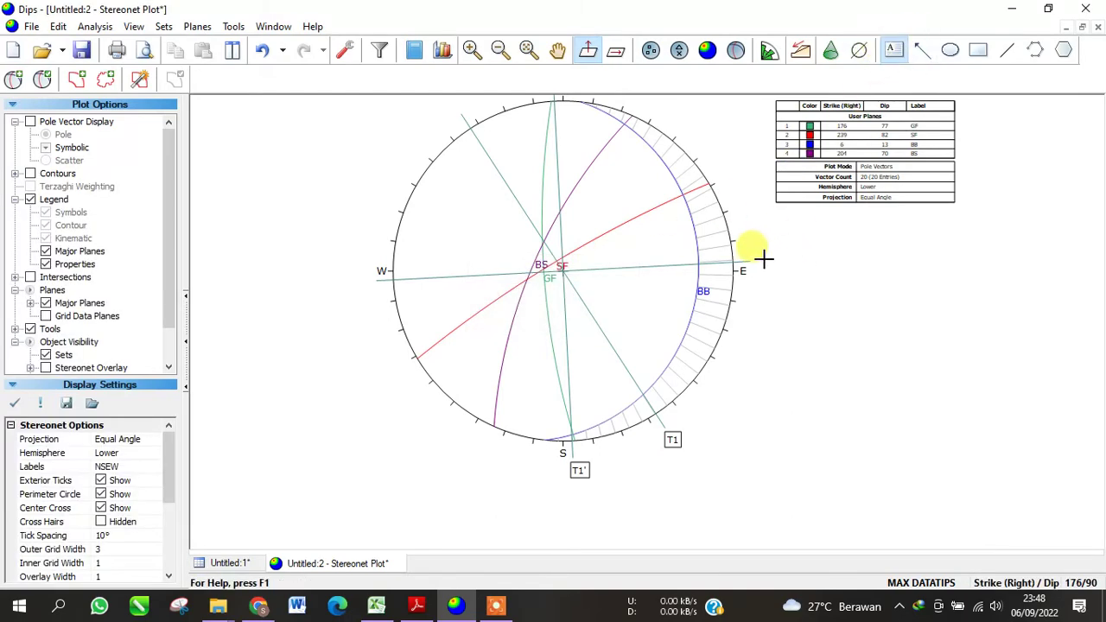
pyautogui.click(762, 261)
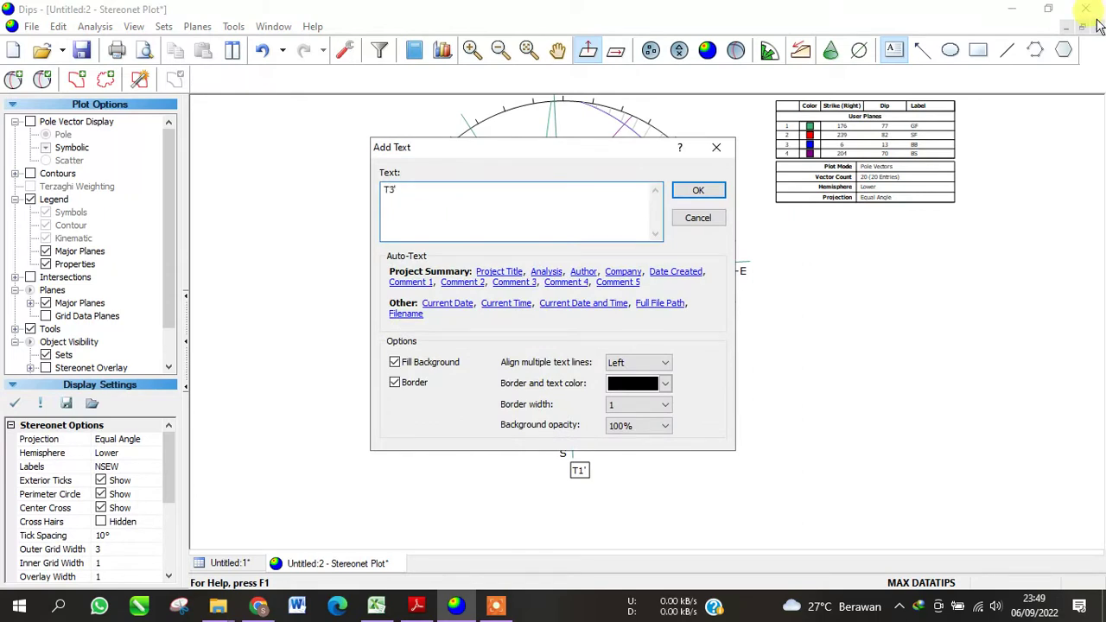
pyautogui.click(687, 191)
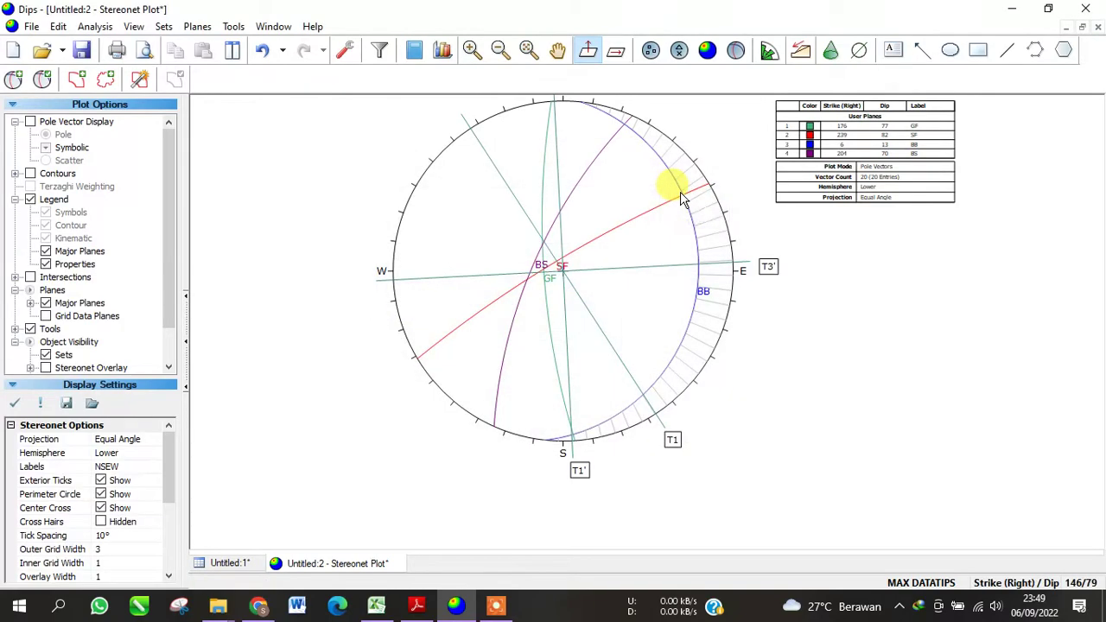
# Step: Add a line toward the northeast, perpendicular to the T1 line, and label its northeast end T3
pyautogui.click(861, 49)
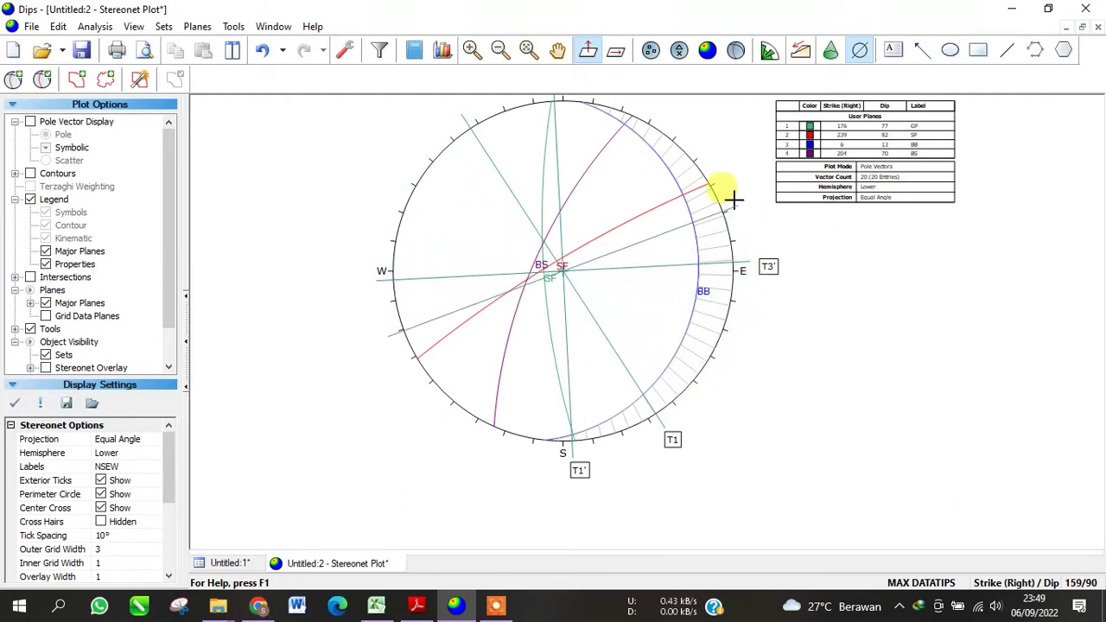
pyautogui.click(734, 155)
pyautogui.click(662, 294)
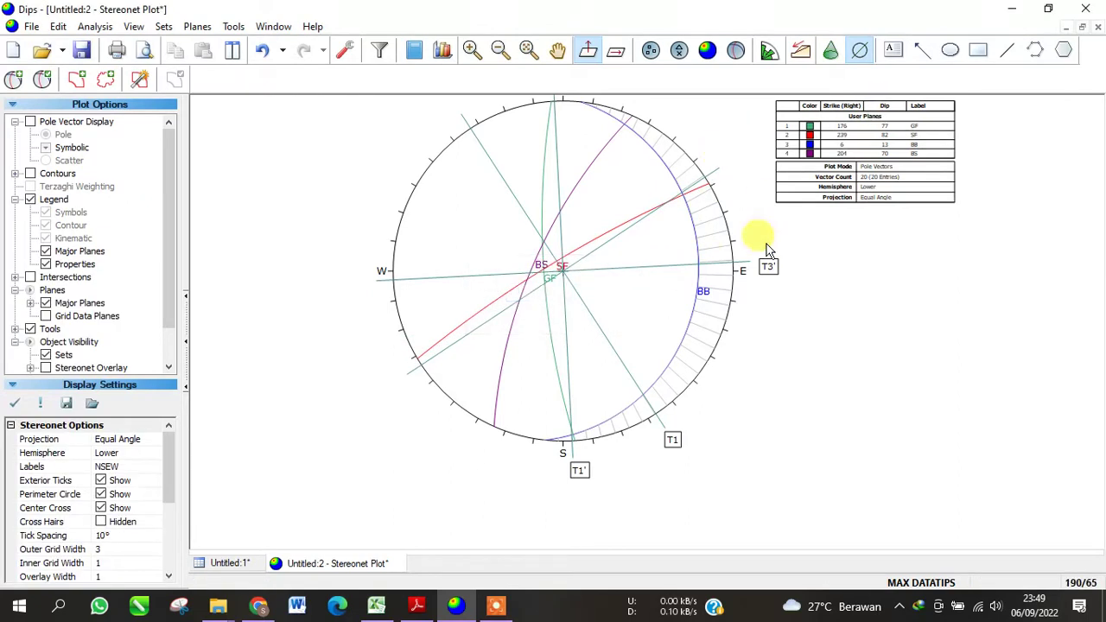
pyautogui.click(894, 49)
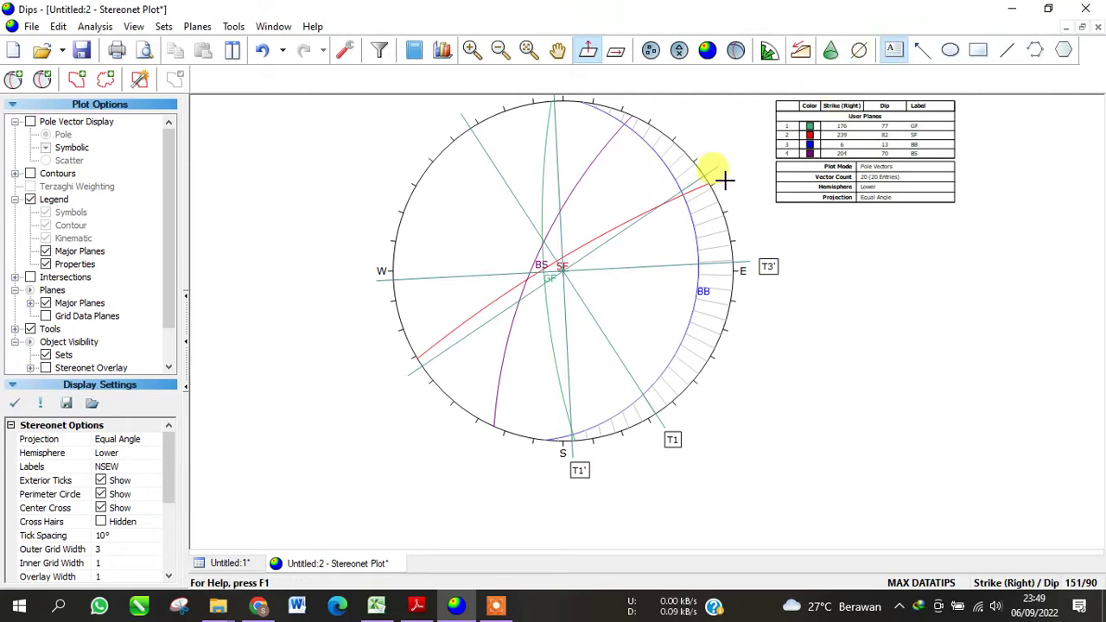
pyautogui.click(735, 154)
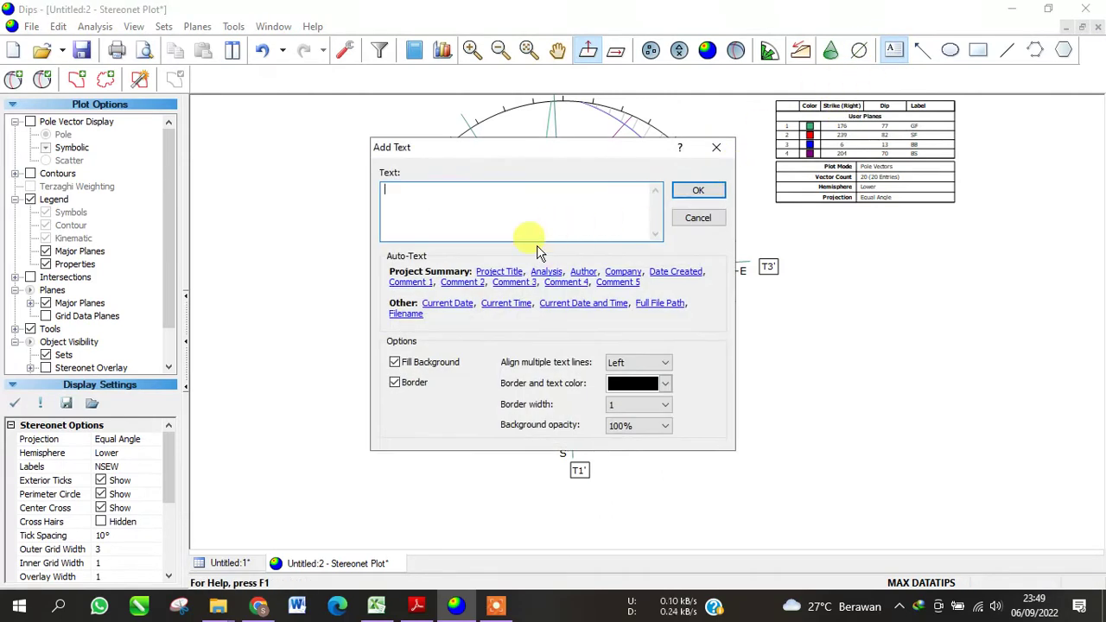
pyautogui.click(699, 189)
# Step: Reposition the T3 and T3' labels so they sit right at the ends of their lines
pyautogui.click(739, 164)
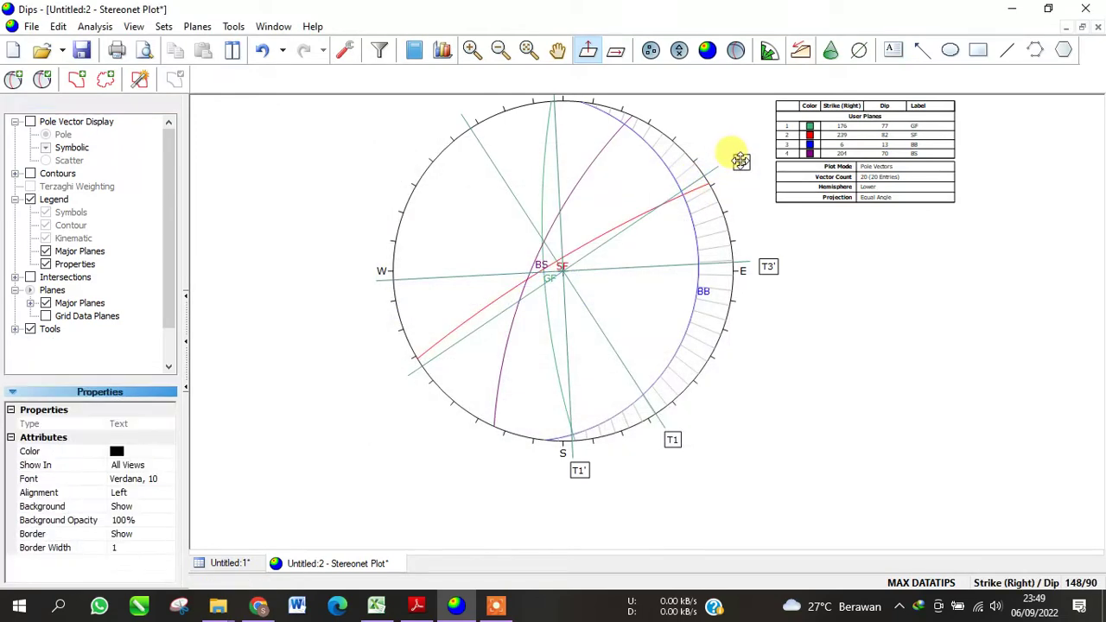
pyautogui.click(793, 233)
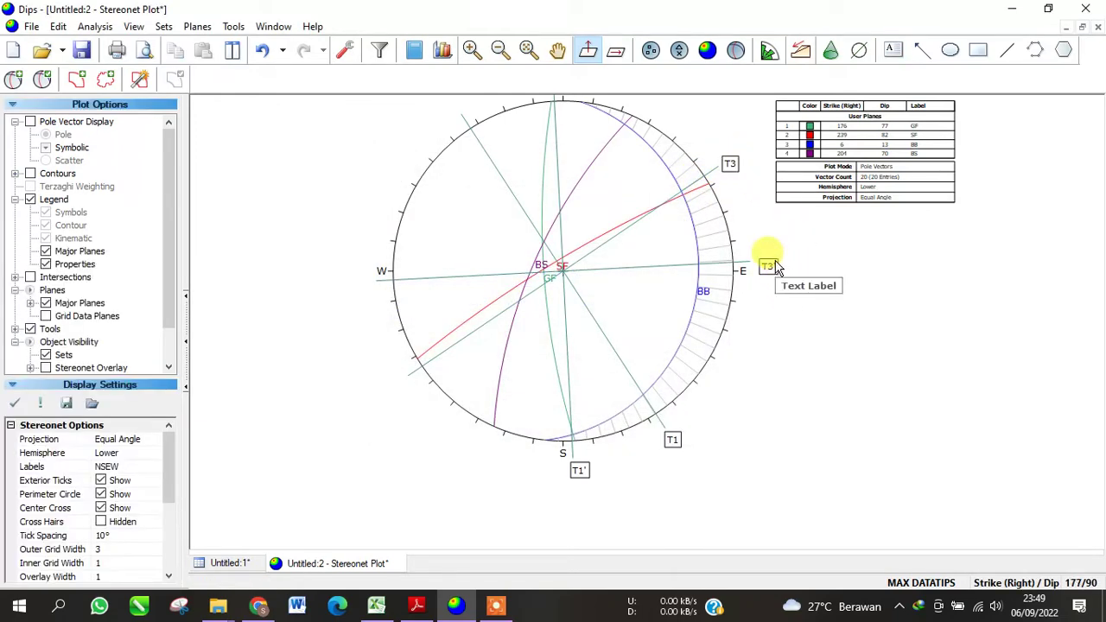
pyautogui.click(768, 267)
pyautogui.click(823, 267)
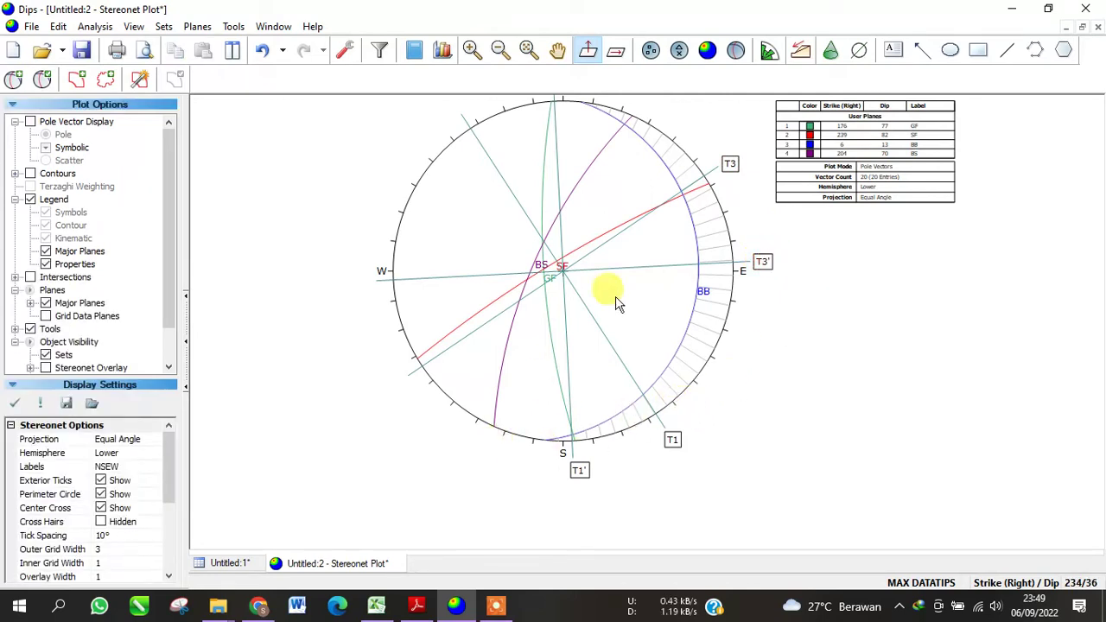
# Step: Add a line with trend 275 through the intersection of the GF and SF planes
pyautogui.click(858, 51)
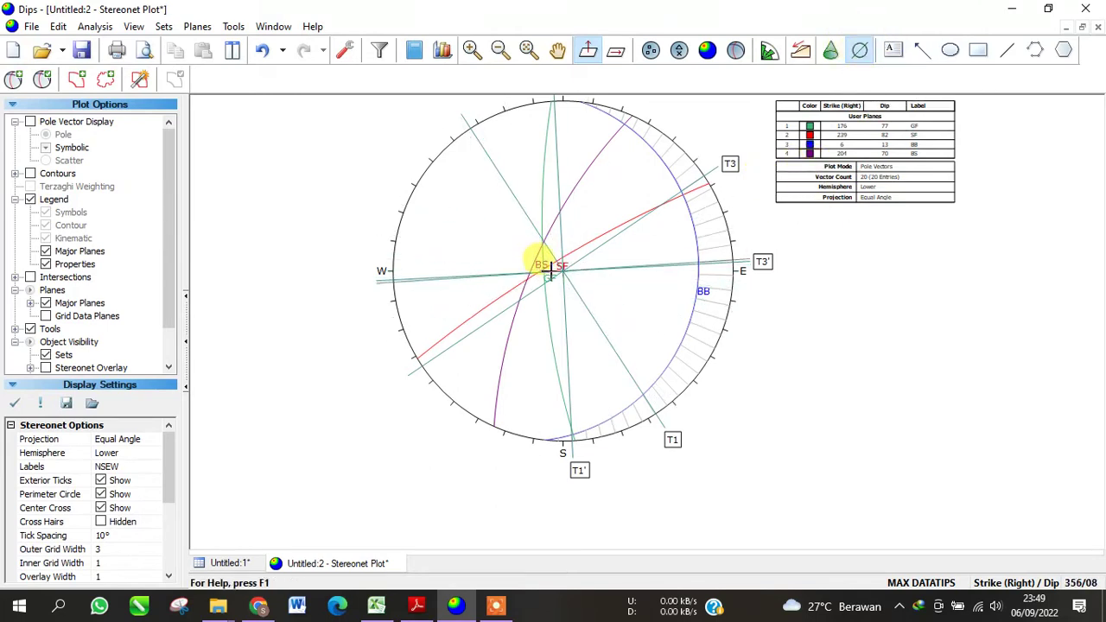
pyautogui.scroll(2, 548, 262)
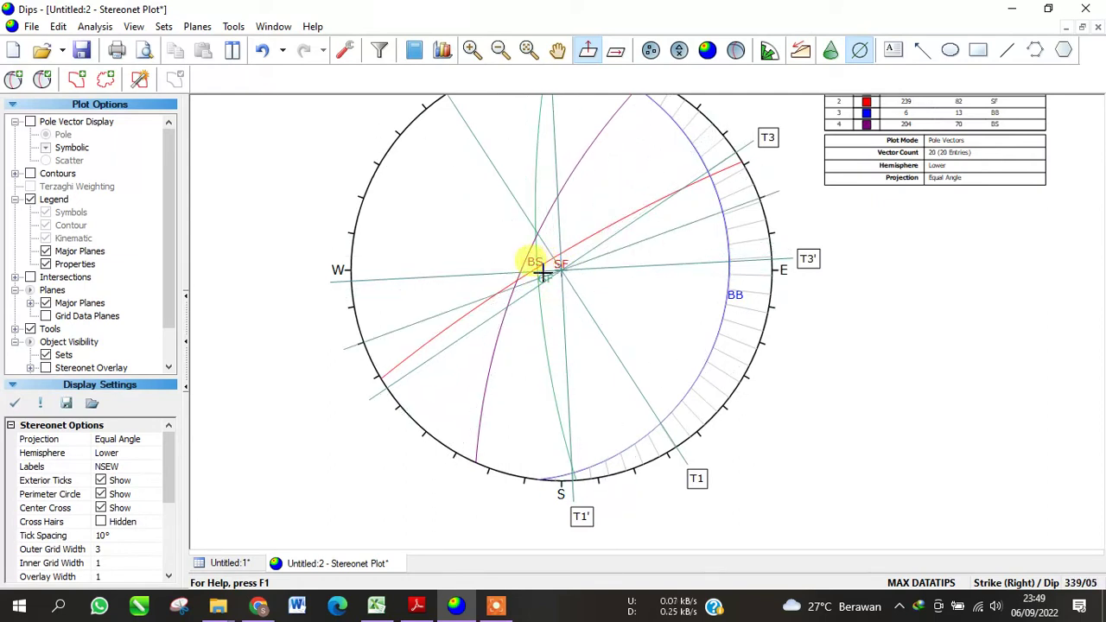
pyautogui.scroll(2, 545, 266)
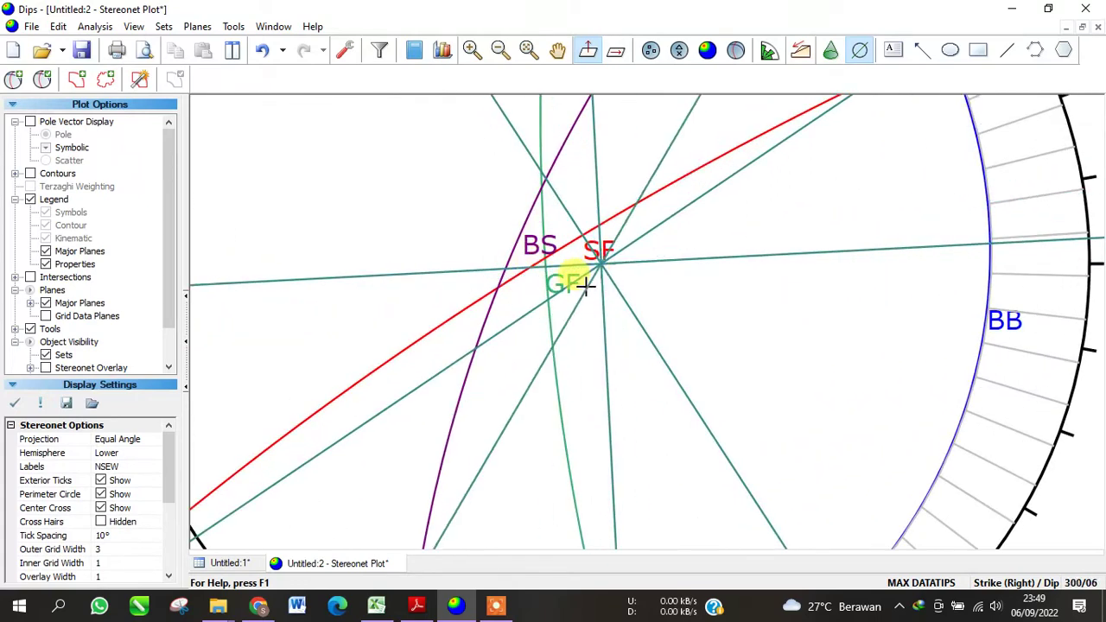
pyautogui.scroll(1, 555, 257)
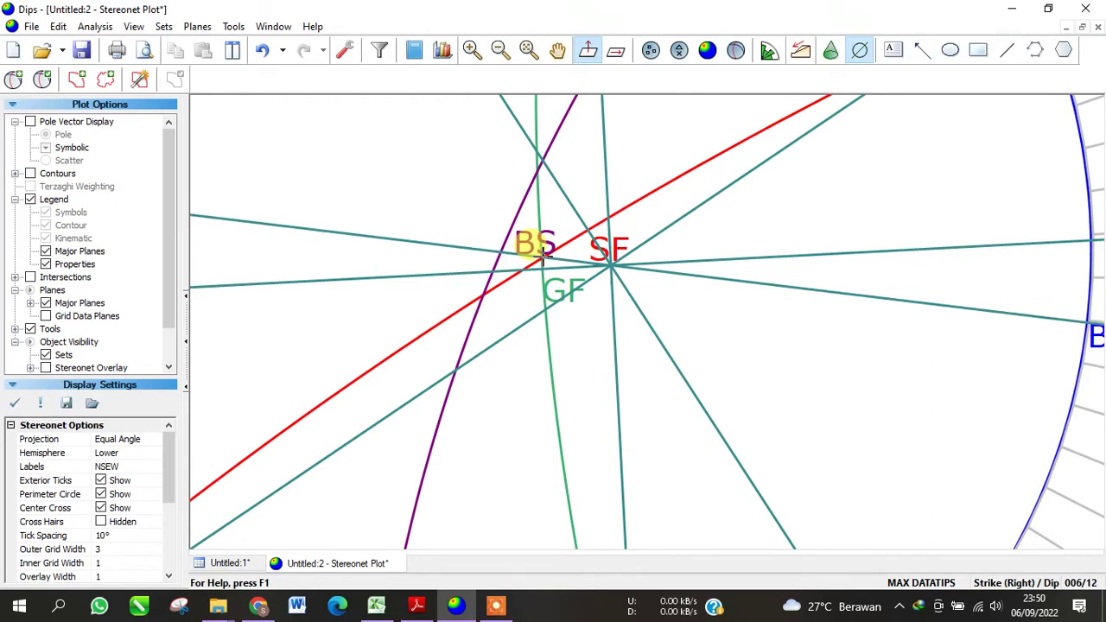
pyautogui.click(543, 258)
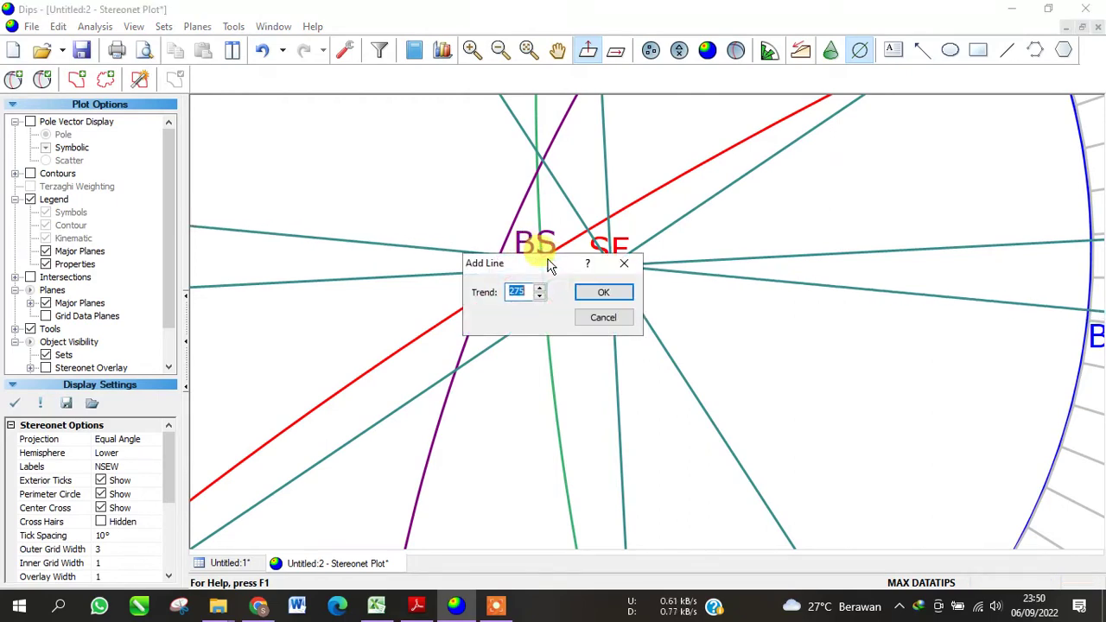
pyautogui.click(602, 293)
pyautogui.scroll(-4, 596, 281)
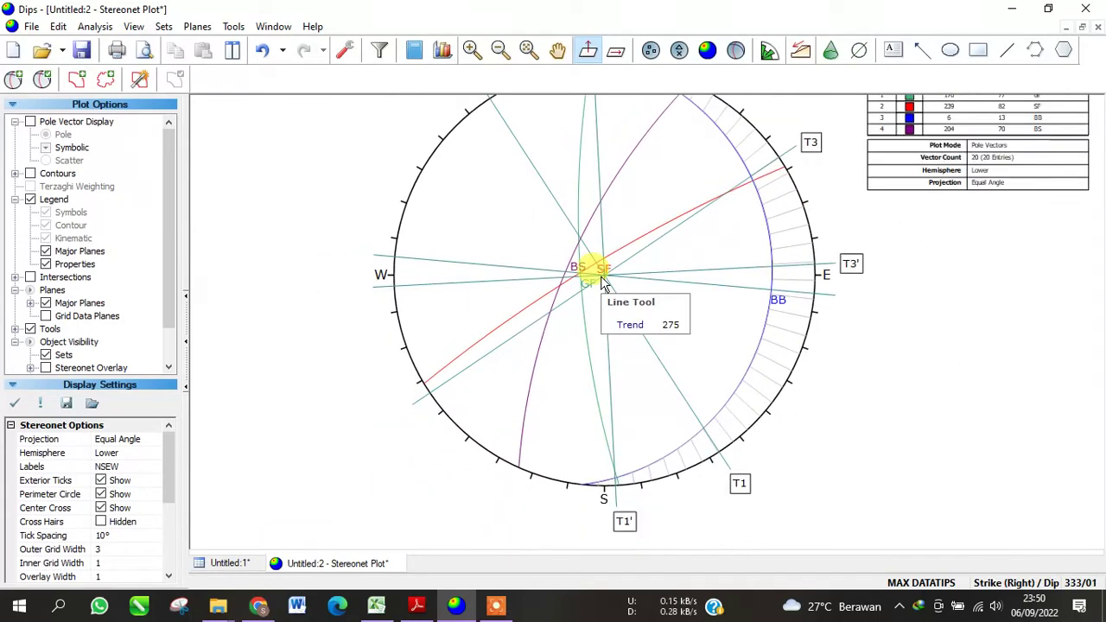
pyautogui.scroll(4, 744, 304)
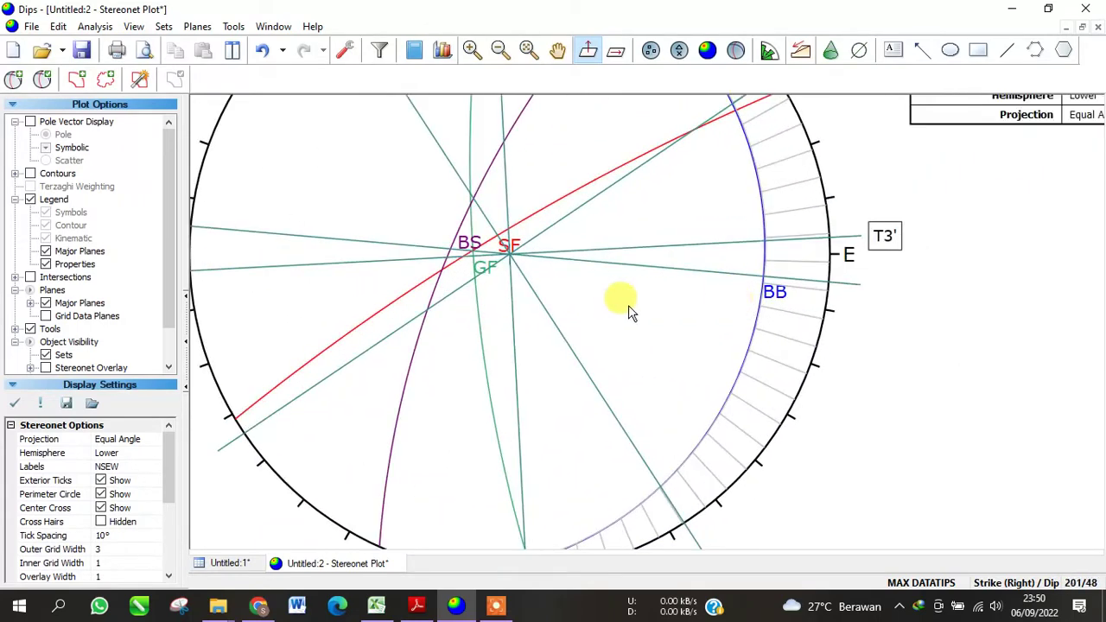
# Step: Label the west end of the 275-trend line T2
pyautogui.scroll(-4, 466, 246)
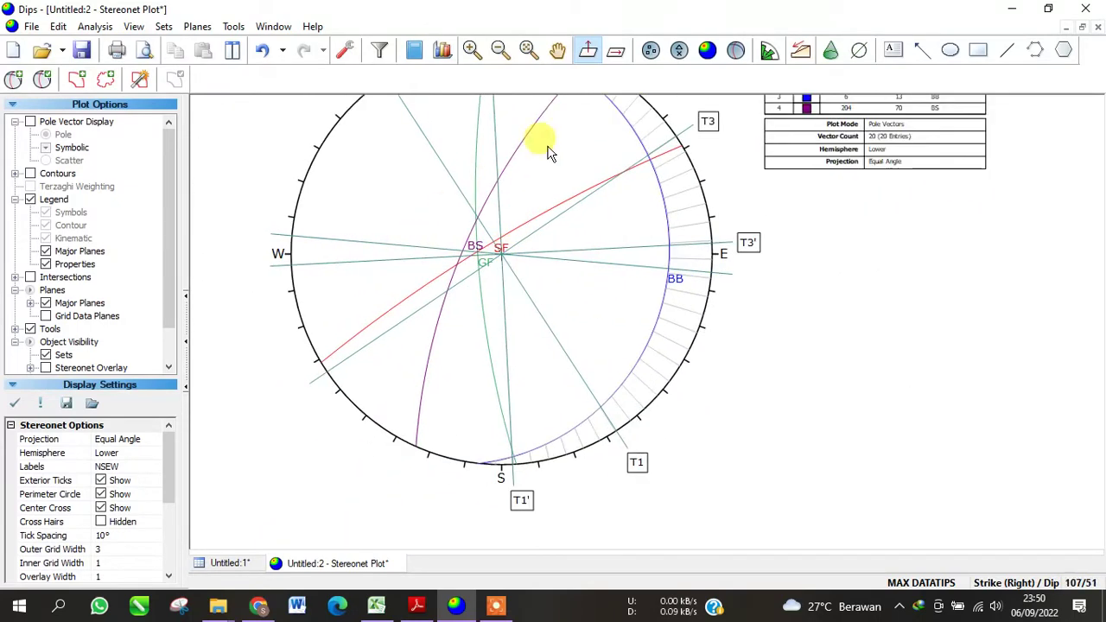
pyautogui.click(892, 50)
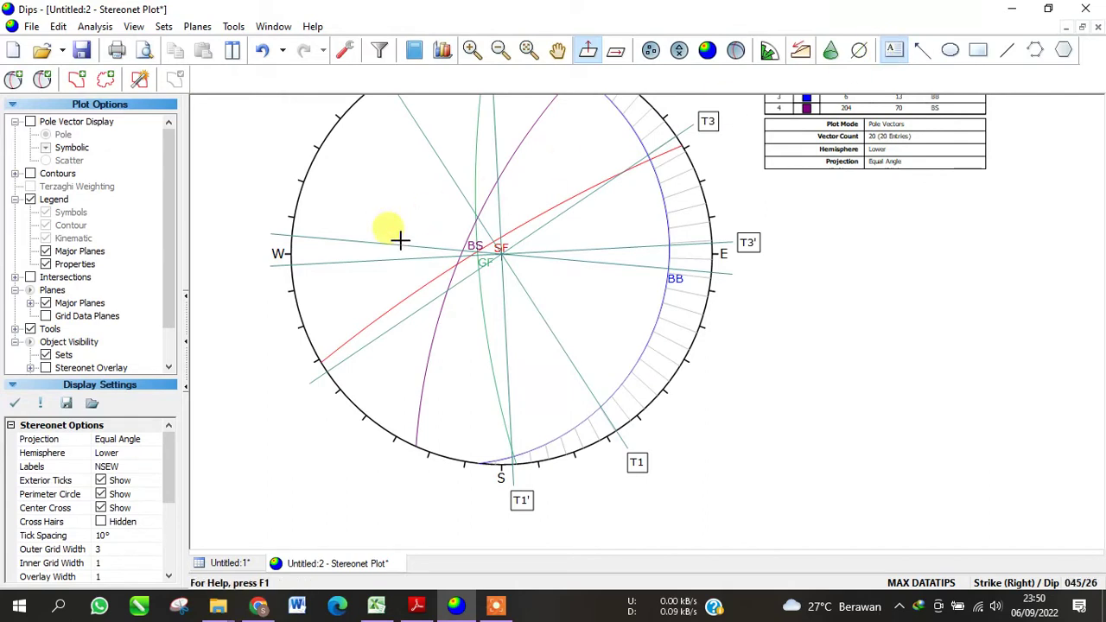
pyautogui.click(260, 232)
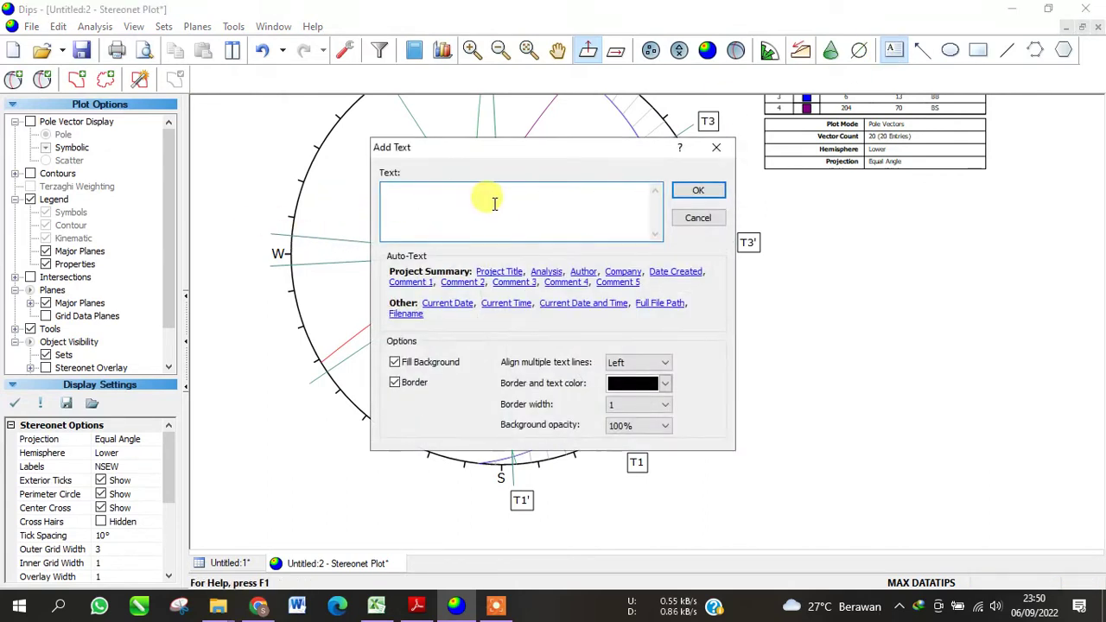
pyautogui.click(696, 190)
pyautogui.click(272, 239)
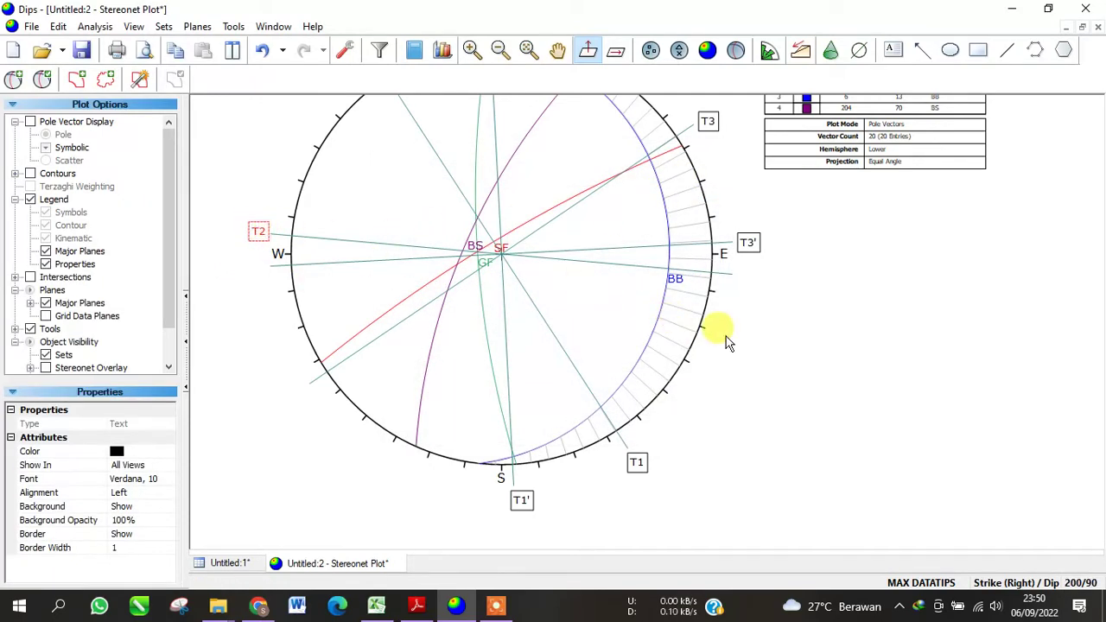
pyautogui.click(516, 356)
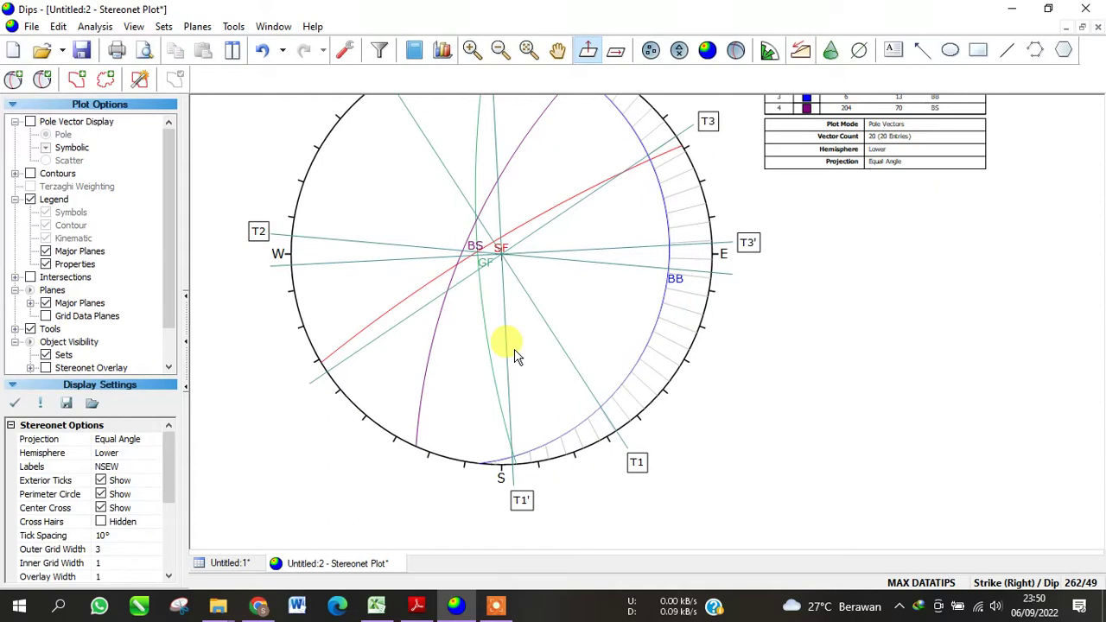
# Step: Add a line toward the north-northeast through the intersection of the BS and BB planes
pyautogui.scroll(-1, 518, 356)
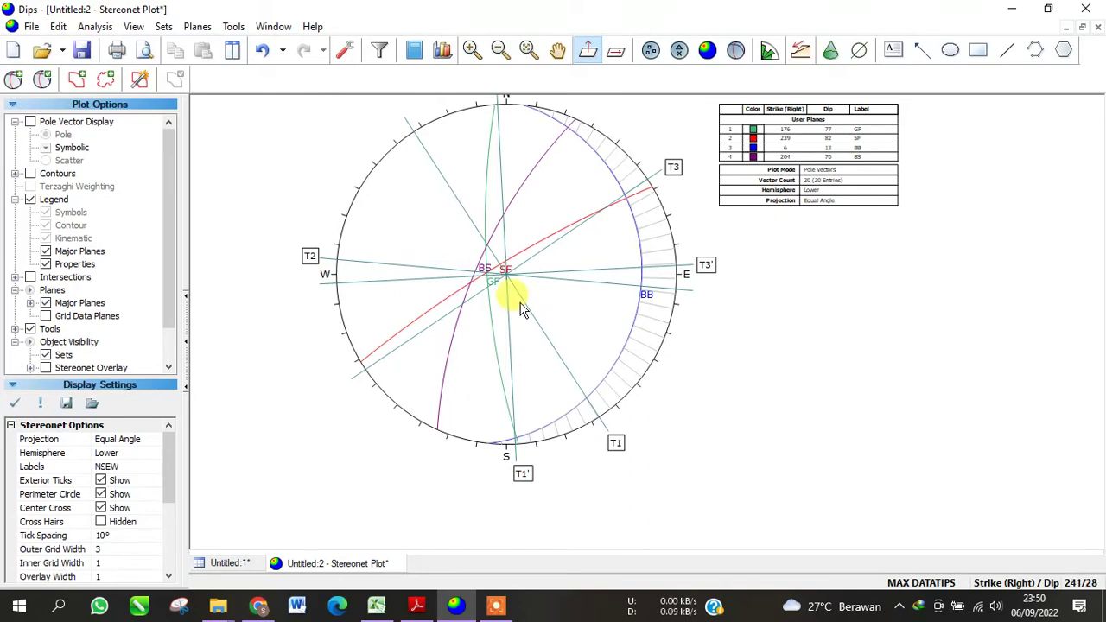
pyautogui.scroll(1, 471, 251)
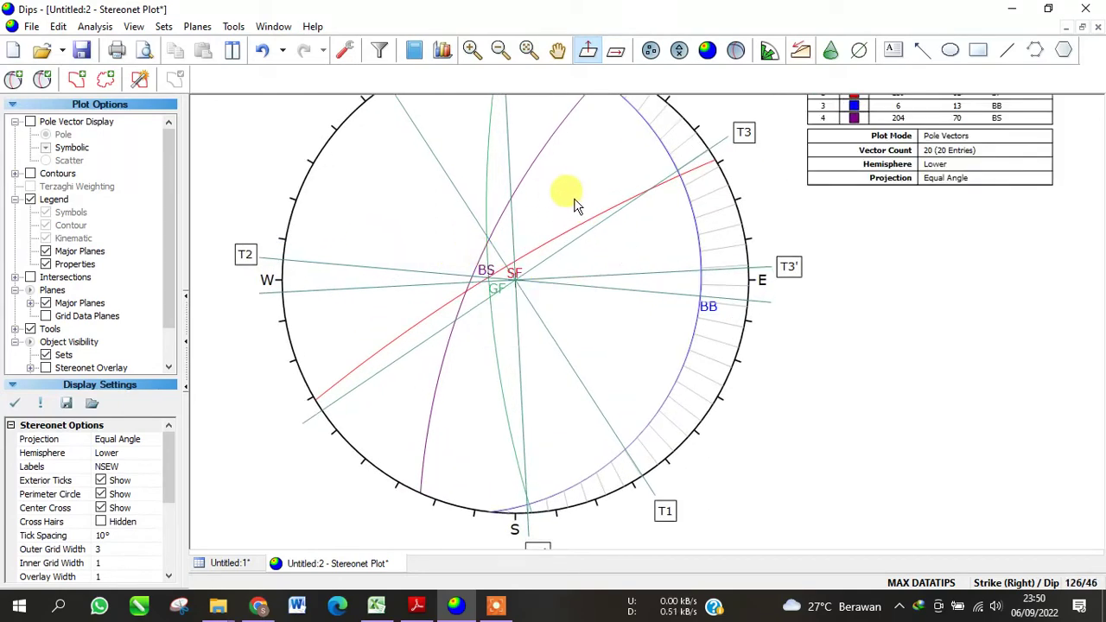
pyautogui.moveTo(575, 201); pyautogui.dragTo(560, 332)
pyautogui.scroll(2, 598, 188)
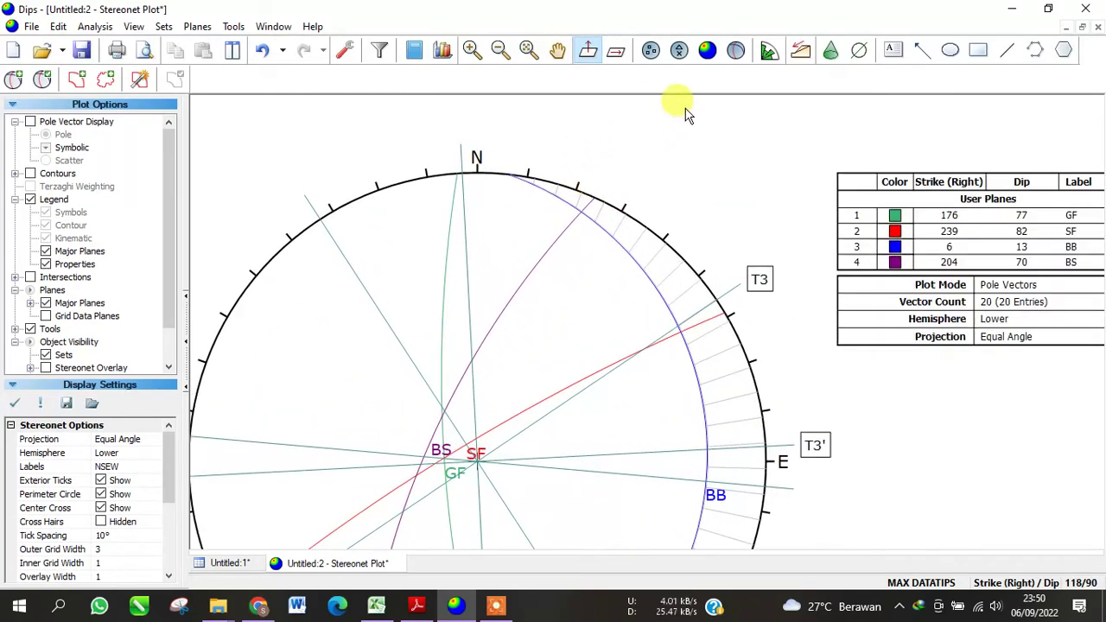
pyautogui.click(859, 50)
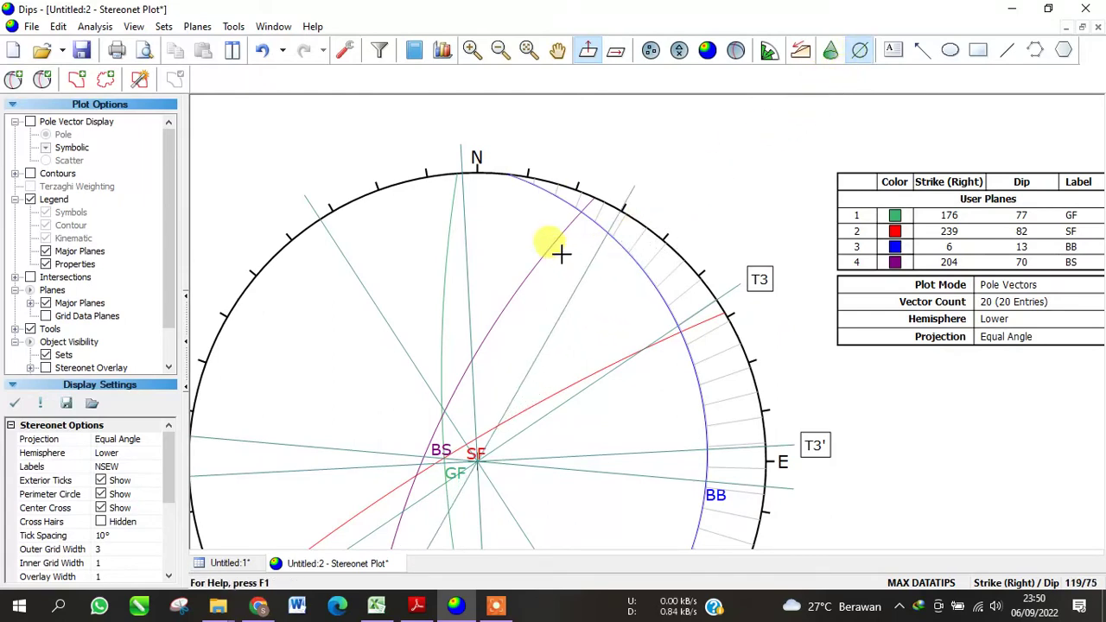
pyautogui.scroll(1, 572, 213)
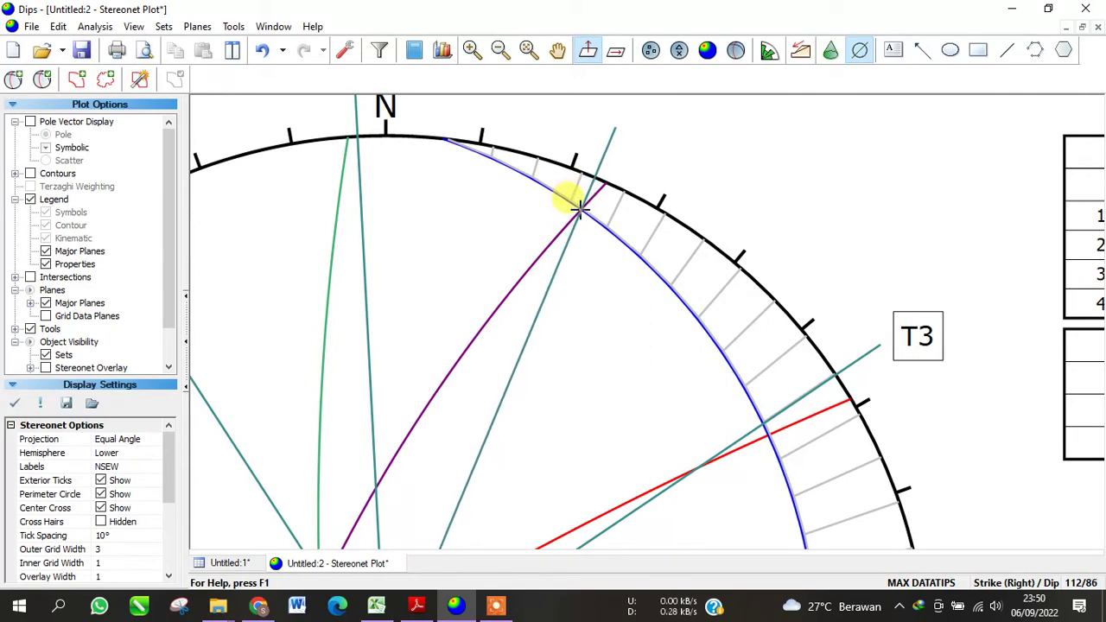
pyautogui.click(580, 205)
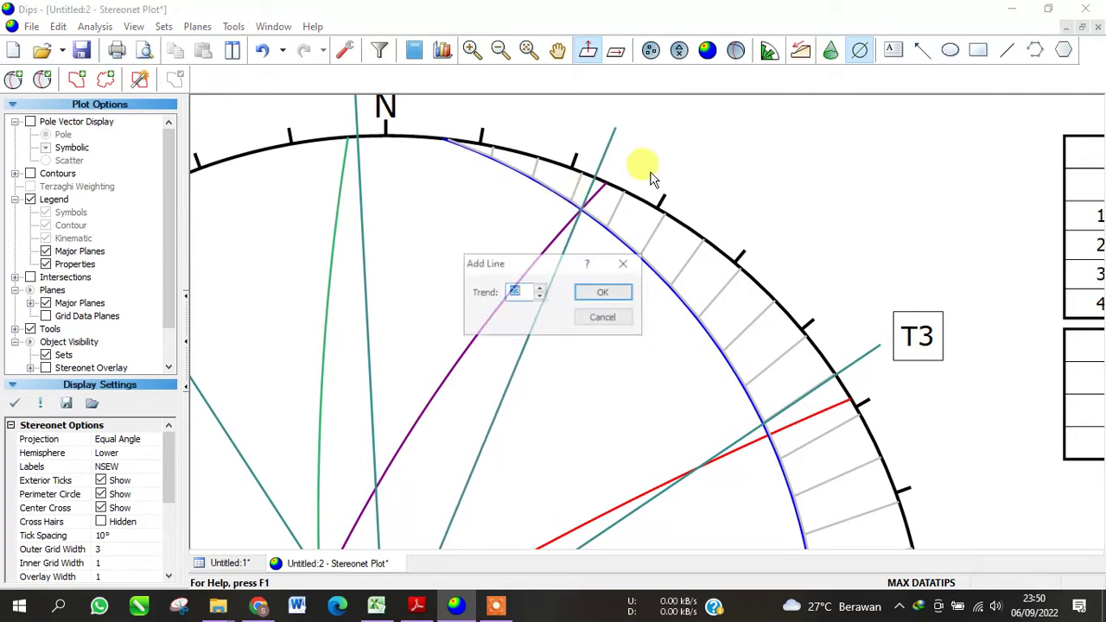
pyautogui.click(600, 289)
# Step: Label the north-northeast end of the line through the BS and BB intersection NETSLIP and position the label just beyond the line's tip
pyautogui.scroll(-3, 608, 285)
pyautogui.click(893, 49)
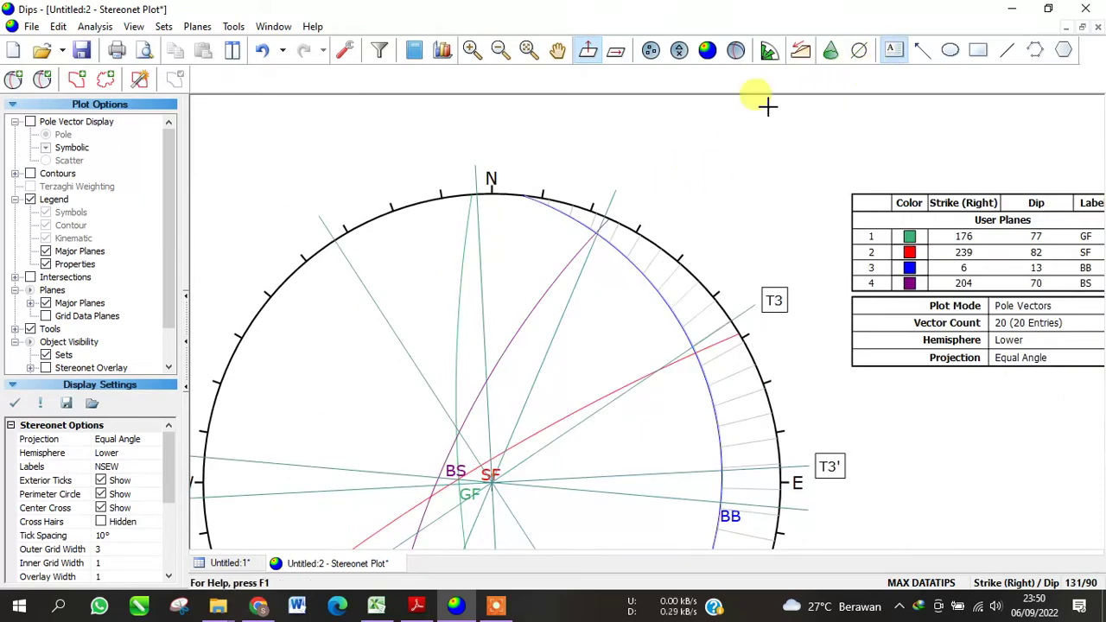
pyautogui.click(614, 180)
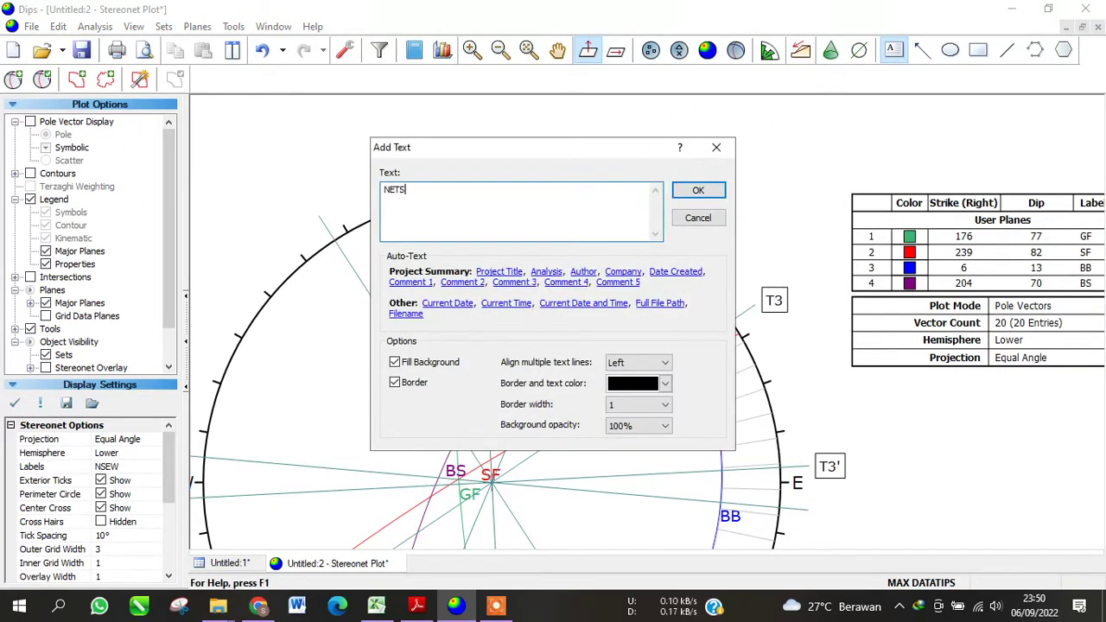
pyautogui.click(699, 190)
pyautogui.click(644, 191)
pyautogui.moveTo(644, 191)
pyautogui.mouseDown()
pyautogui.moveTo(621, 176)
pyautogui.moveTo(630, 175)
pyautogui.mouseUp()
pyautogui.click(693, 215)
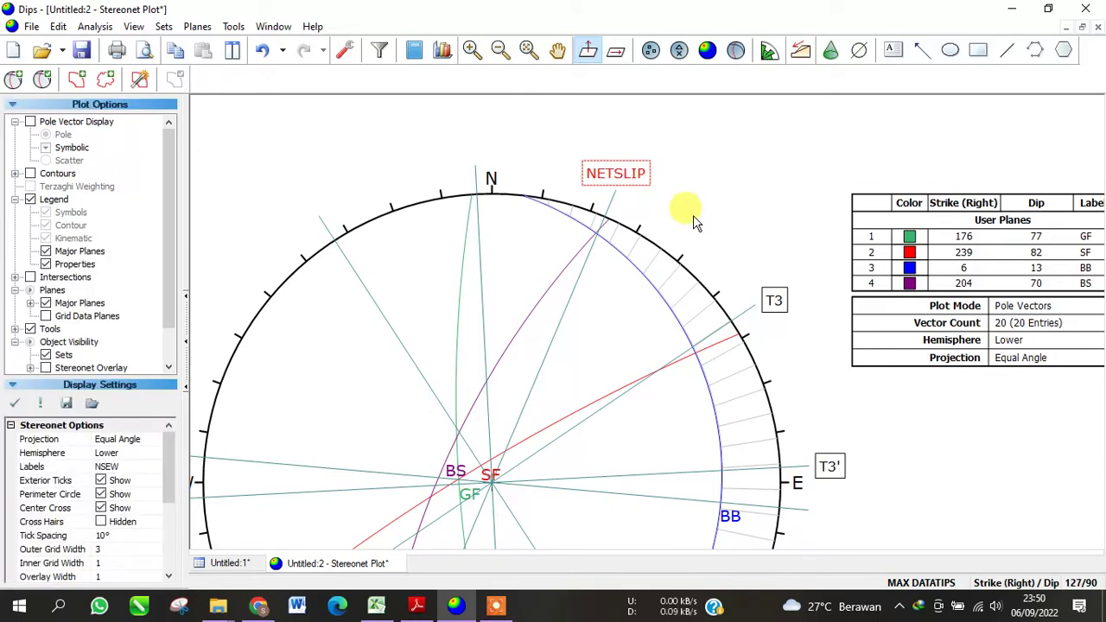
# Step: Delete the pitch grid along the BB plane
pyautogui.scroll(-2, 693, 215)
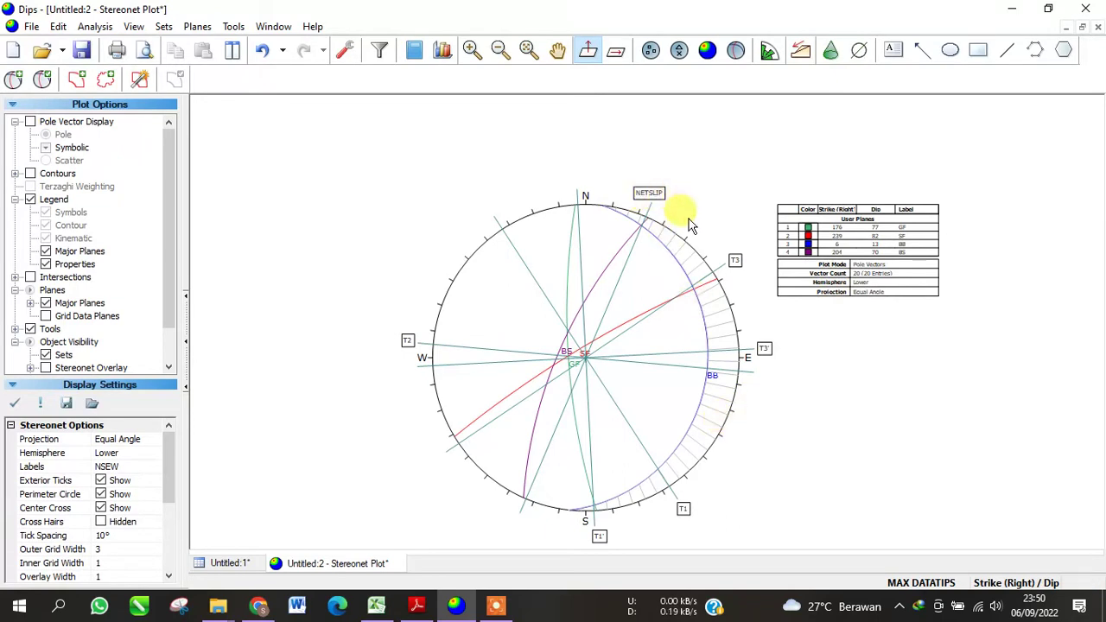
pyautogui.scroll(1, 715, 424)
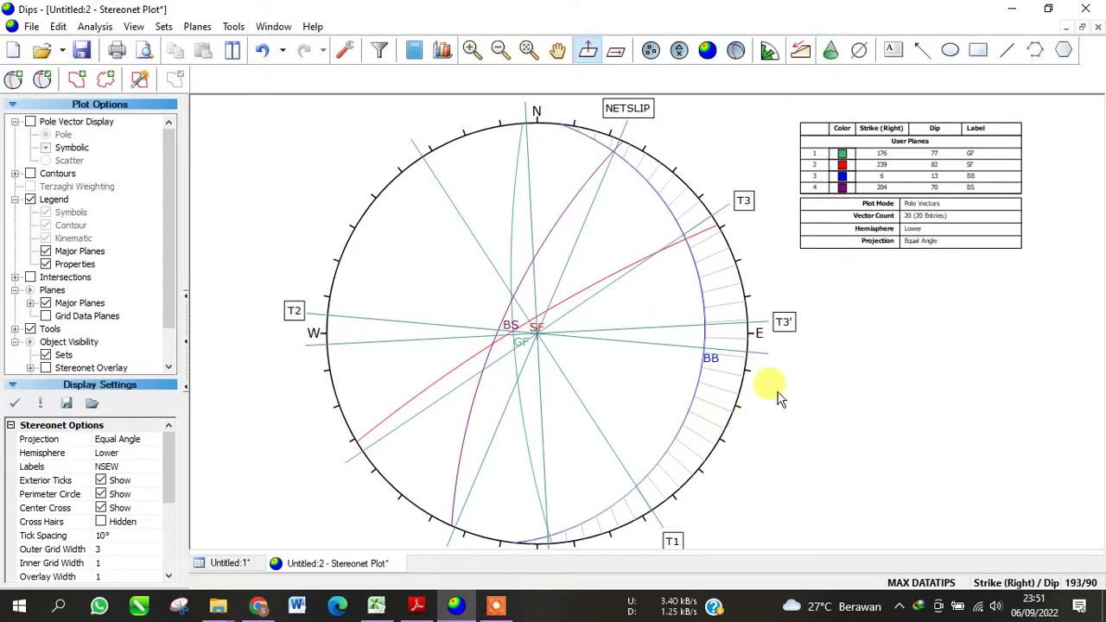
pyautogui.scroll(2, 711, 371)
pyautogui.click(699, 367)
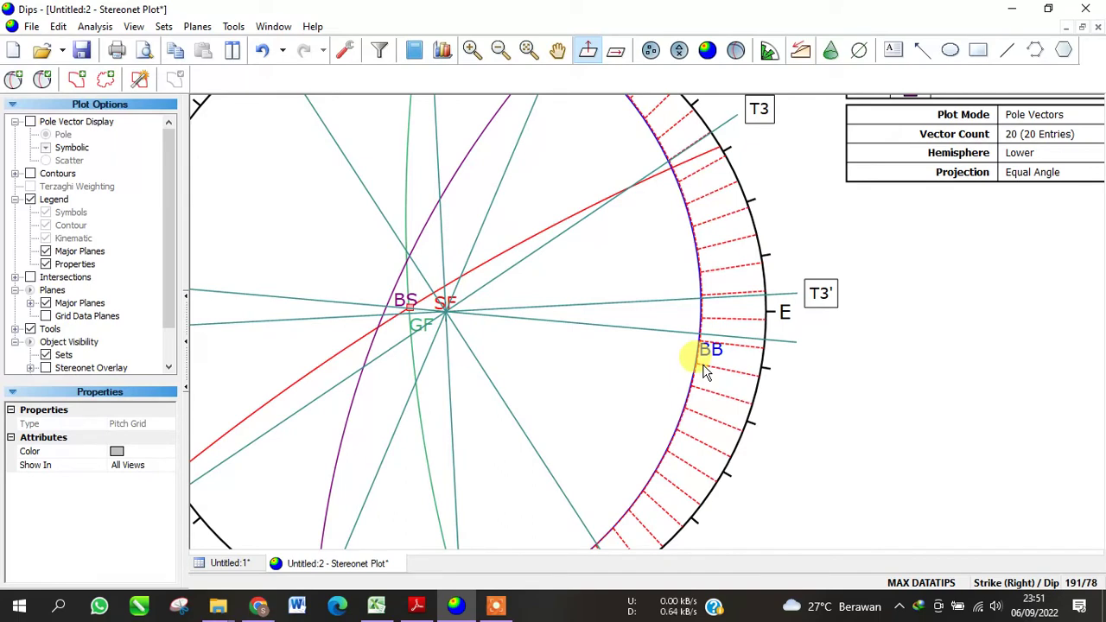
pyautogui.rightClick(705, 370)
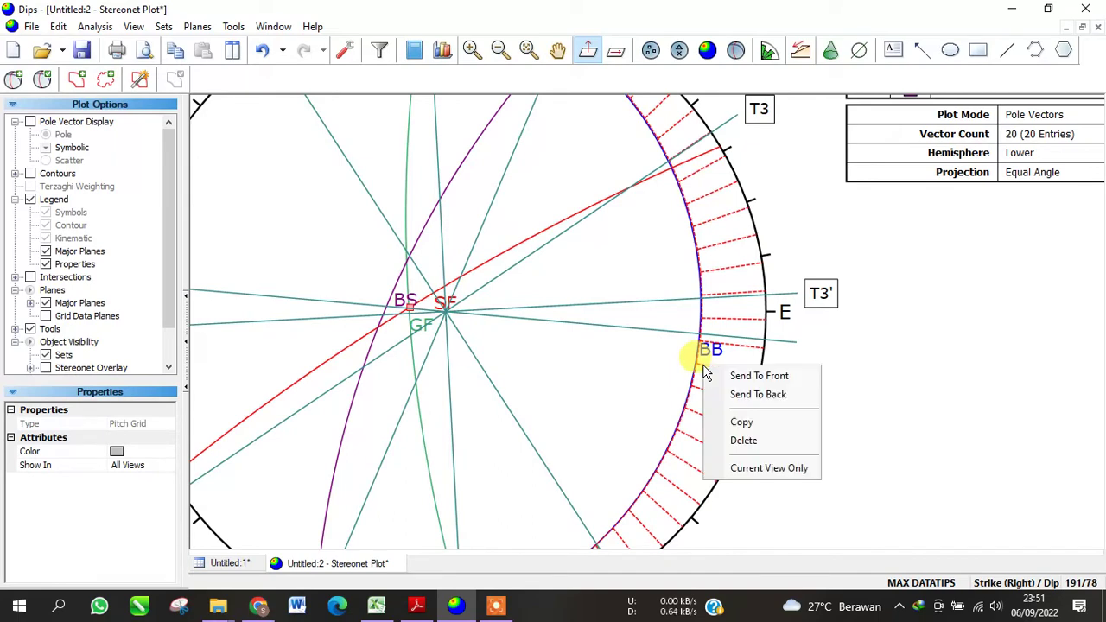
pyautogui.click(743, 442)
pyautogui.scroll(-2, 497, 332)
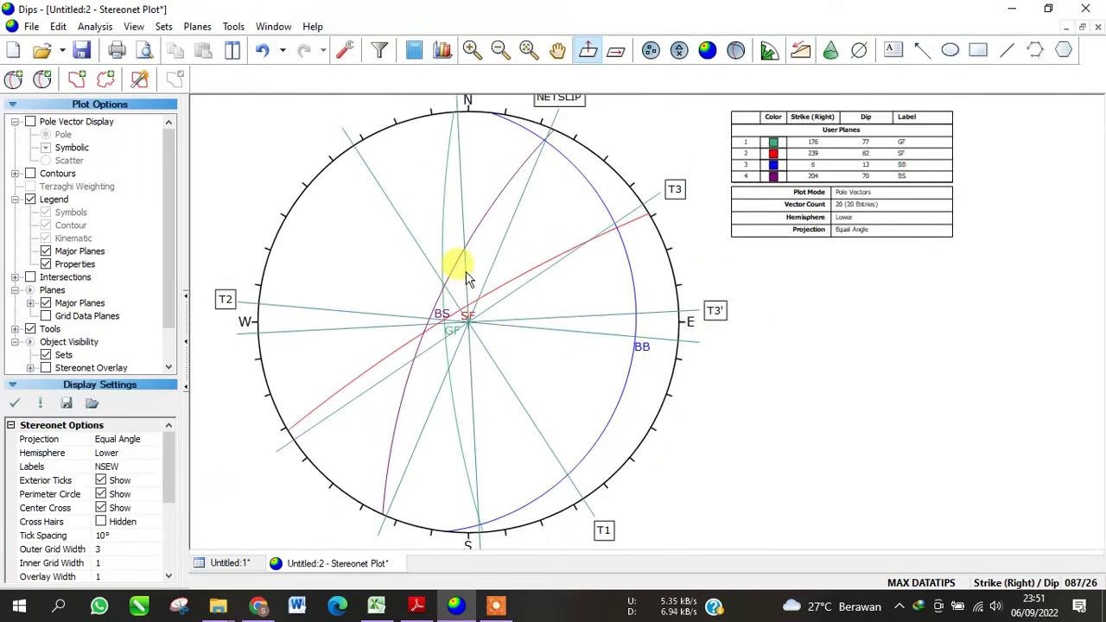
# Step: Draw an arrow pointing southwest alongside the northern part of the BS plane, on its northwest side
pyautogui.scroll(-1, 665, 313)
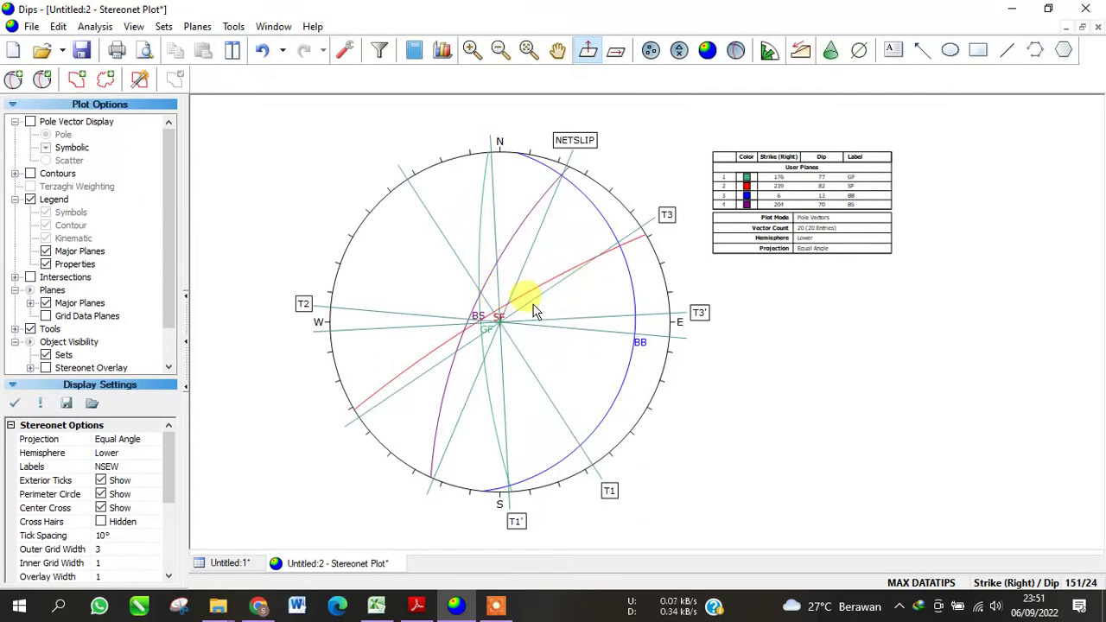
pyautogui.scroll(4, 504, 278)
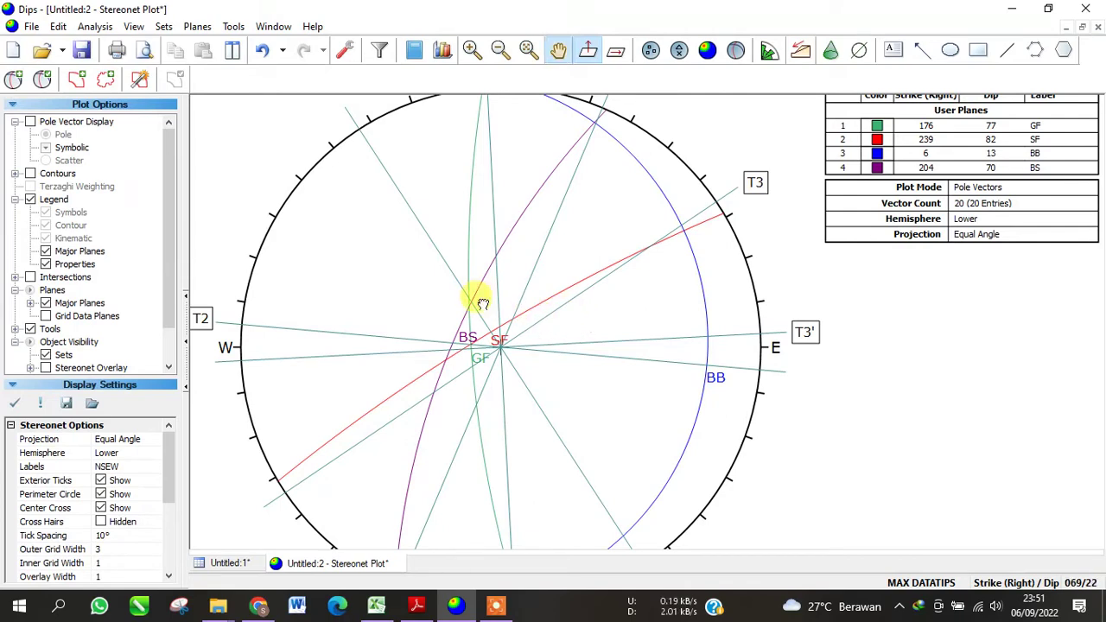
pyautogui.moveTo(476, 302); pyautogui.dragTo(518, 363)
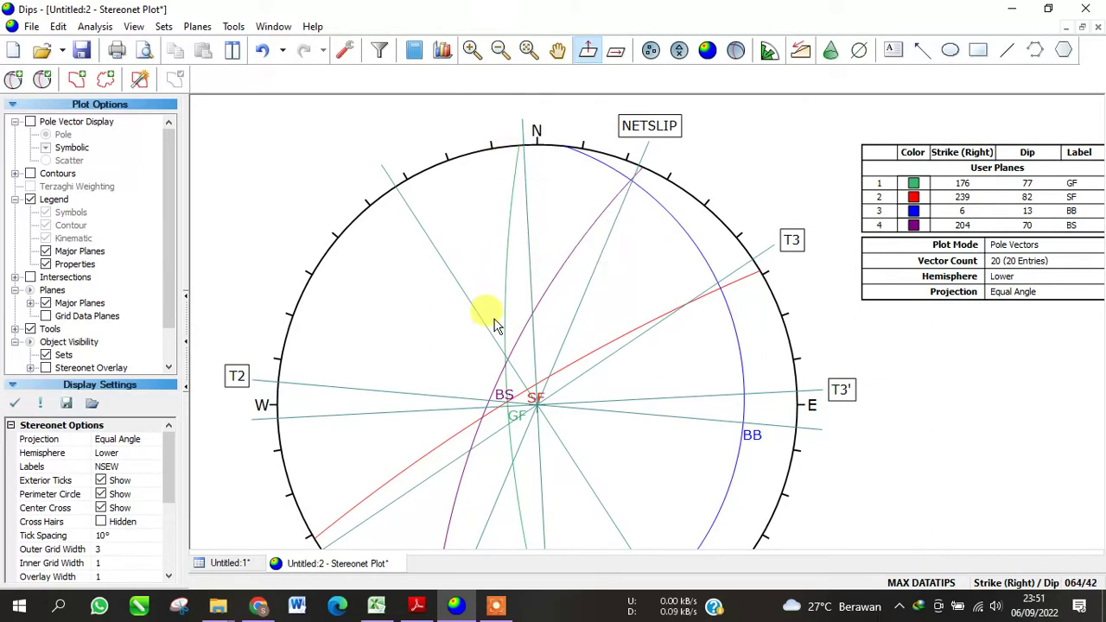
pyautogui.moveTo(506, 393)
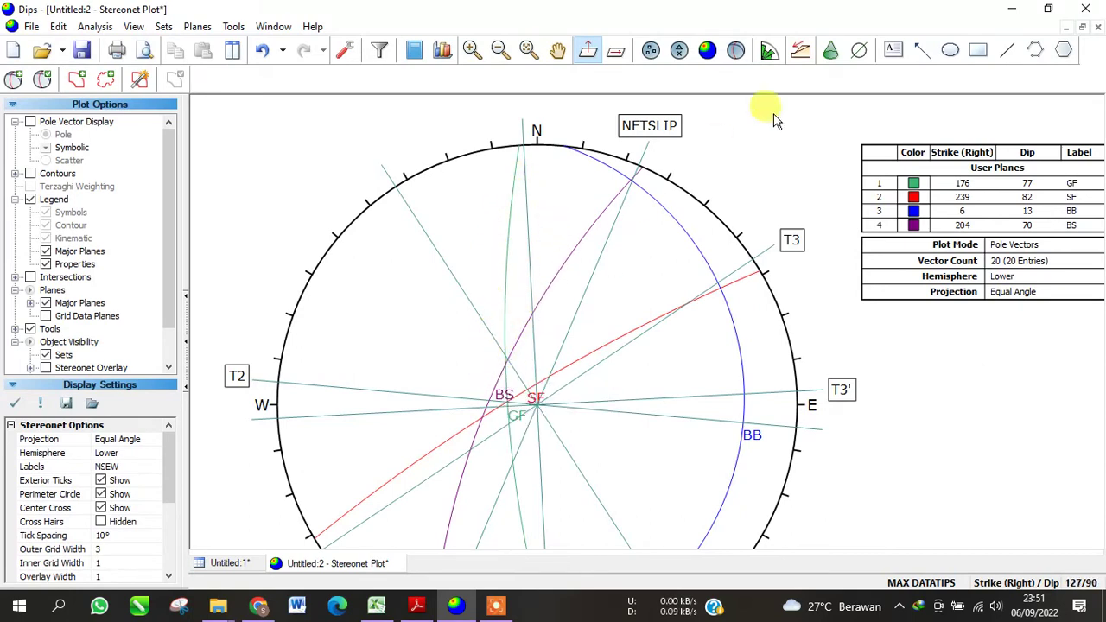
pyautogui.click(921, 54)
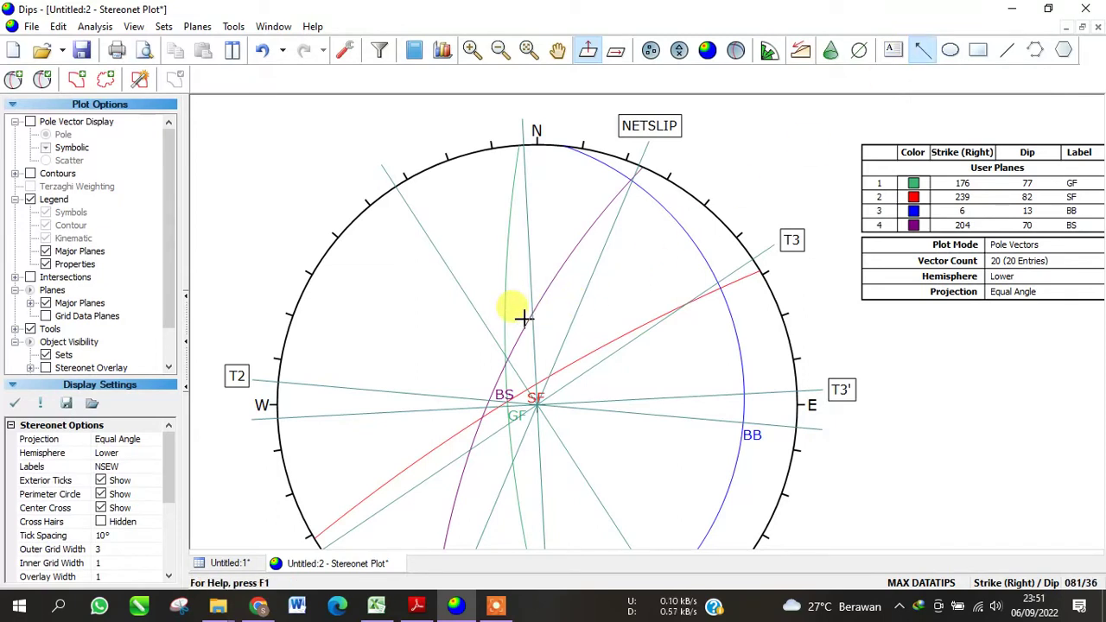
pyautogui.moveTo(522, 315); pyautogui.dragTo(563, 246)
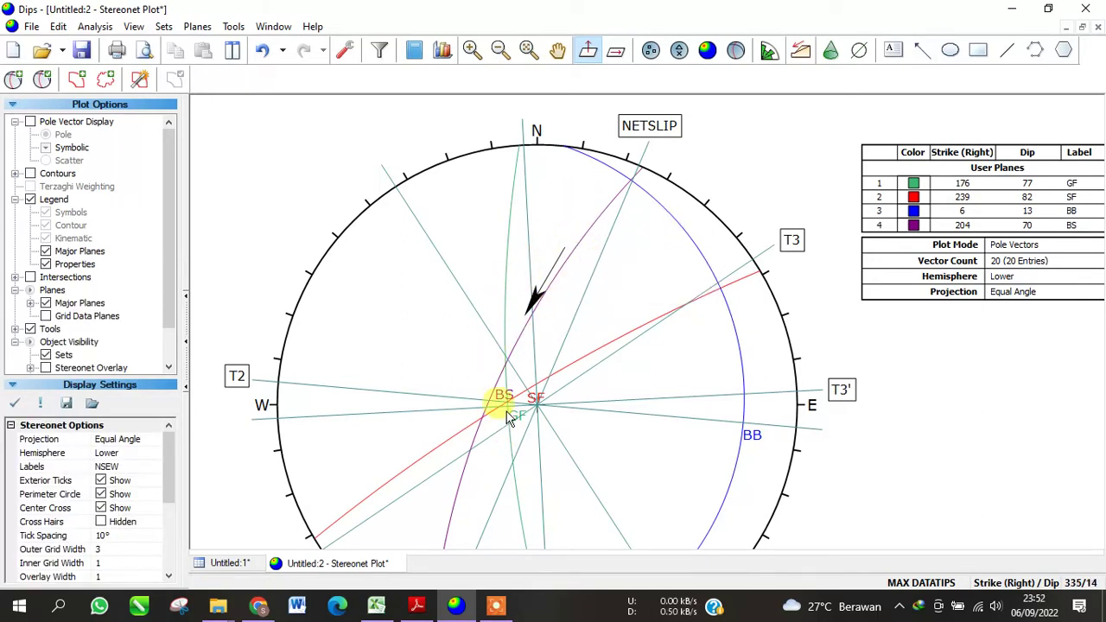
# Step: Draw an opposing arrow pointing north-northeast alongside the BS plane, southwest of the stereonet centre
pyautogui.moveTo(505, 371)
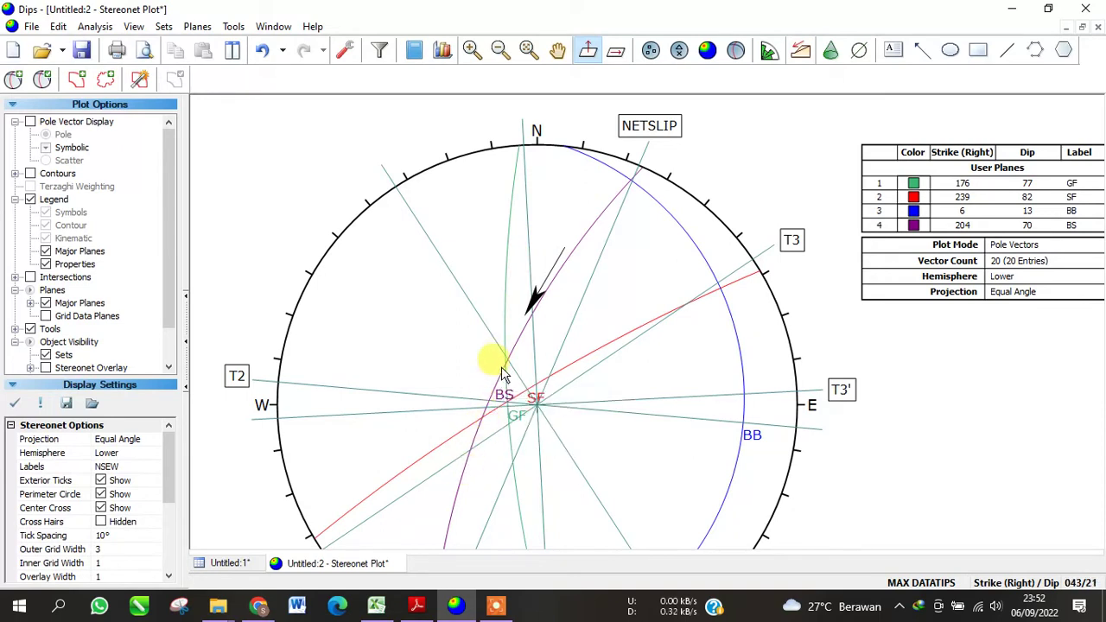
pyautogui.moveTo(512, 447)
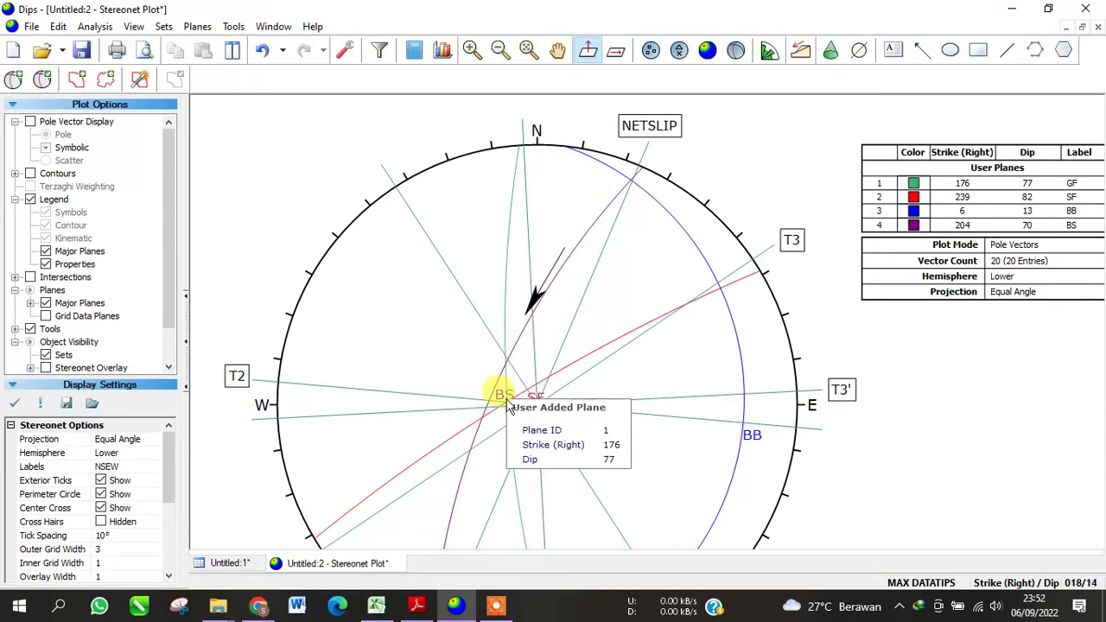
pyautogui.moveTo(514, 471)
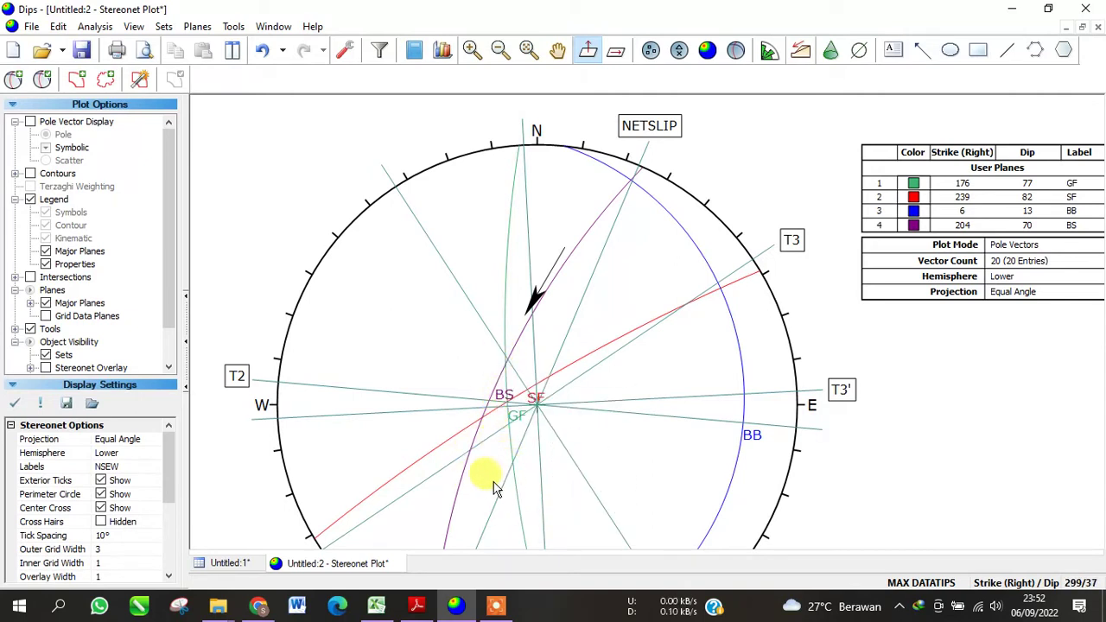
pyautogui.click(922, 50)
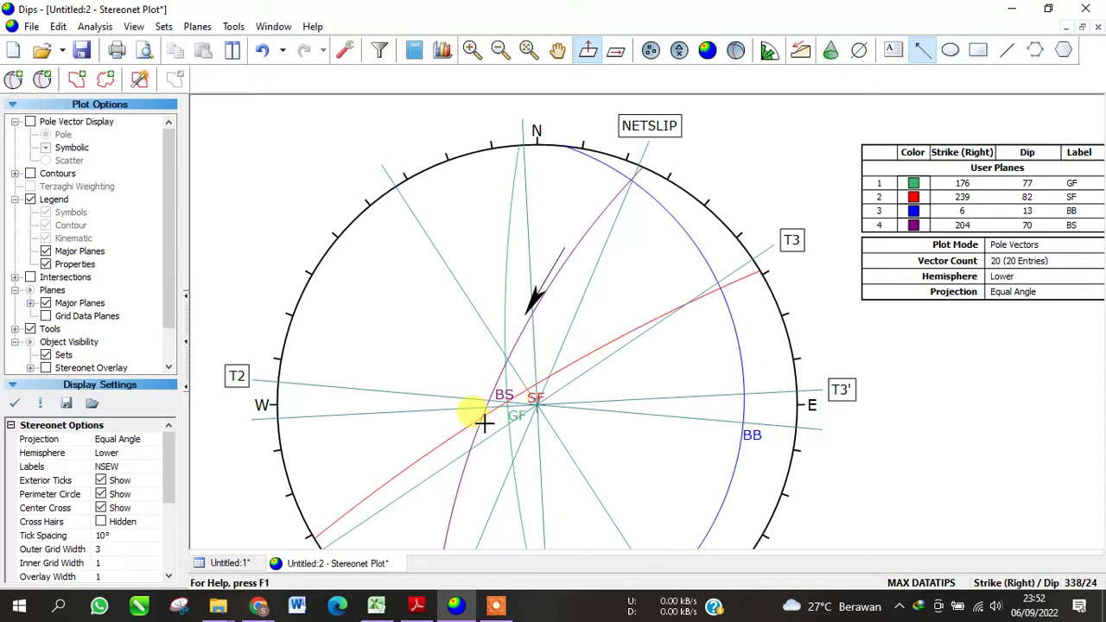
pyautogui.moveTo(484, 423); pyautogui.dragTo(463, 486)
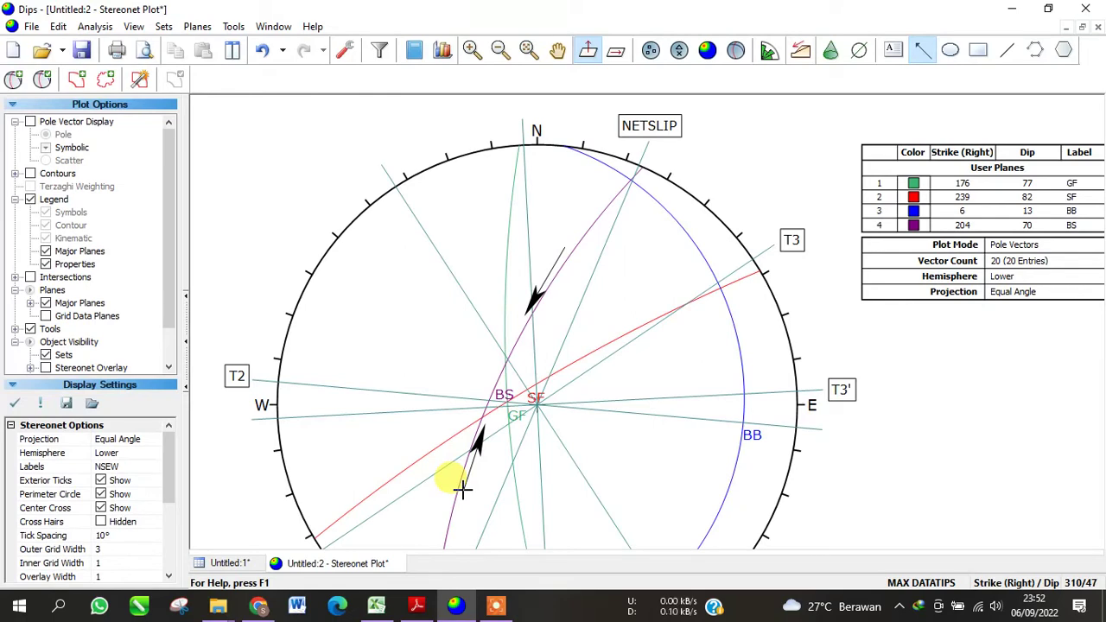
pyautogui.moveTo(464, 489); pyautogui.dragTo(469, 481)
pyautogui.scroll(-2, 555, 291)
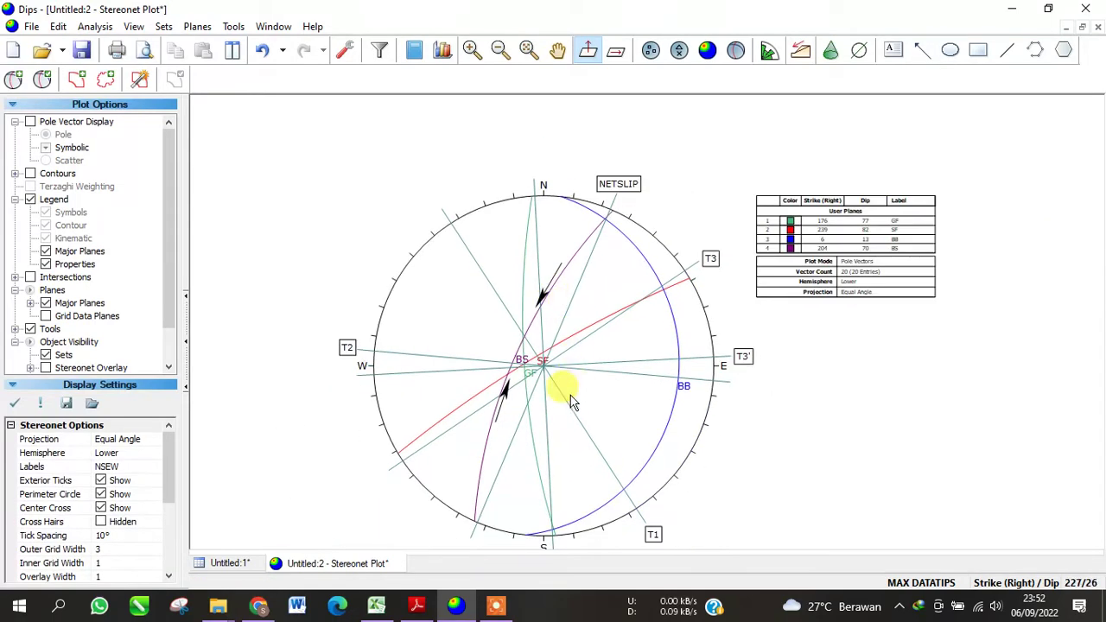
# Step: Draw an arrow pointing south-southwest along the NETSLIP line, between its label and the stereonet centre
pyautogui.scroll(2, 510, 397)
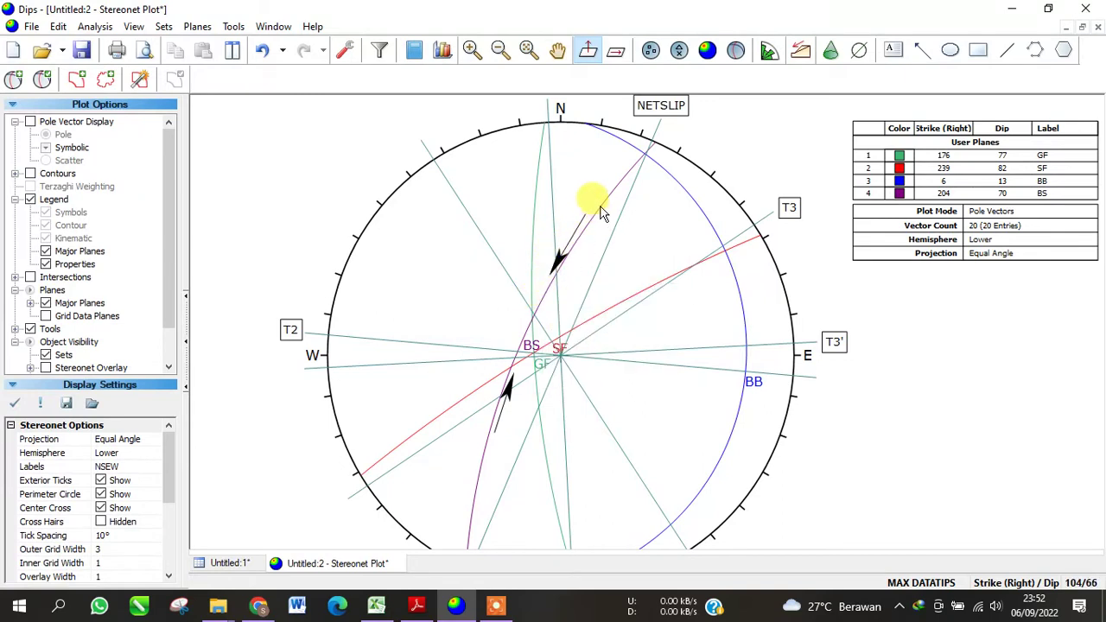
pyautogui.click(920, 51)
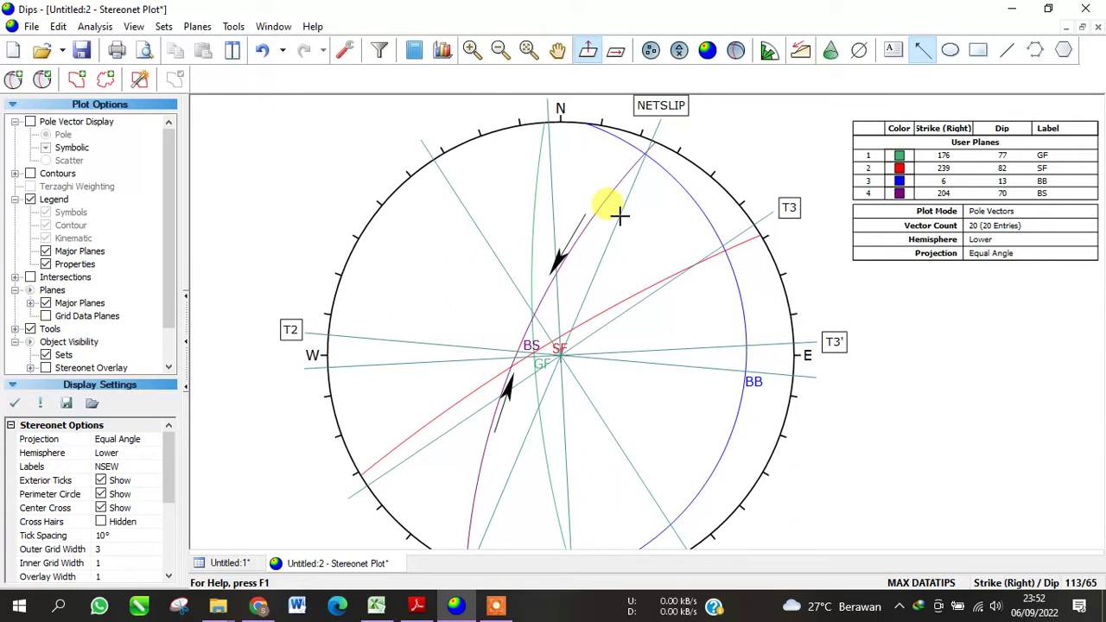
pyautogui.click(598, 267)
pyautogui.click(623, 201)
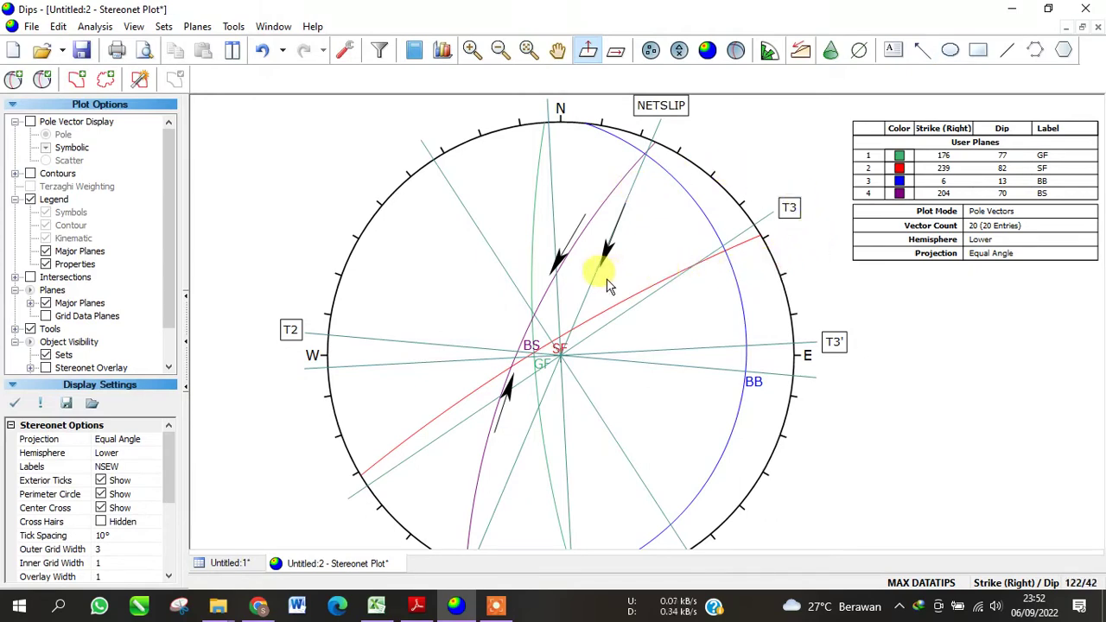
pyautogui.scroll(-2, 506, 313)
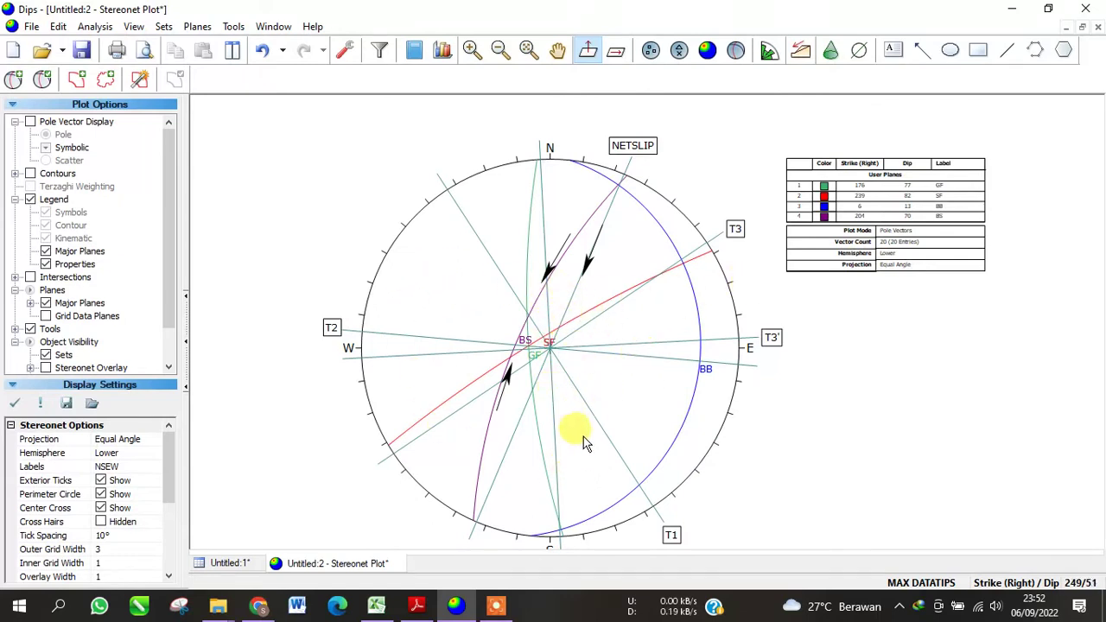
# Step: Check the BS plane's strike and dip in Dips, and enter 204/70 beside BS in the Excel results table
pyautogui.scroll(-1, 692, 447)
pyautogui.moveTo(671, 444); pyautogui.dragTo(698, 406)
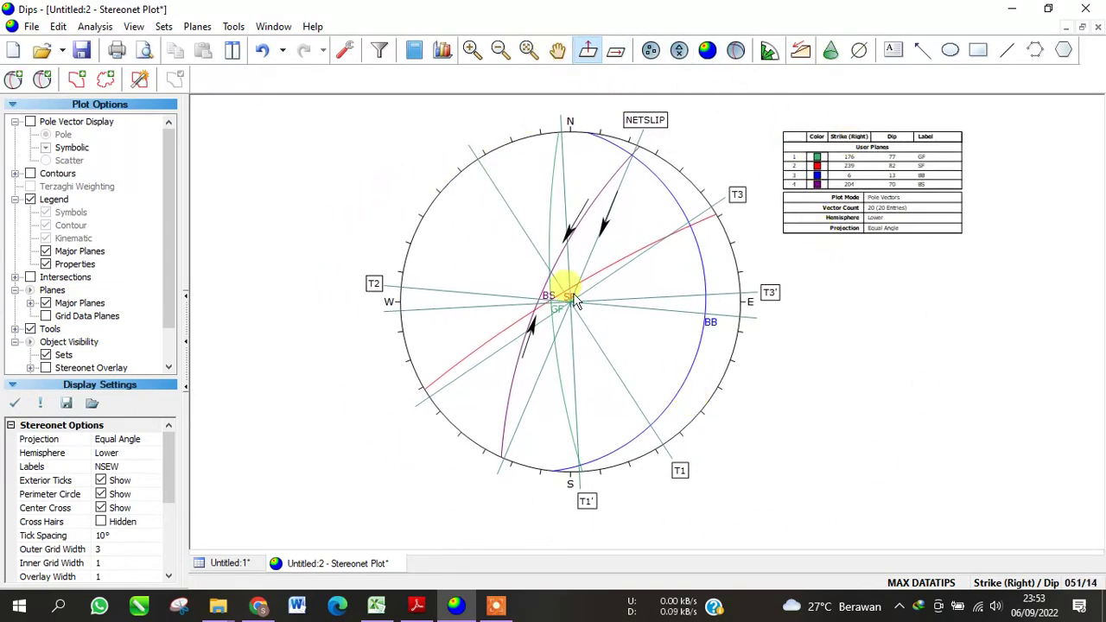
pyautogui.click(376, 608)
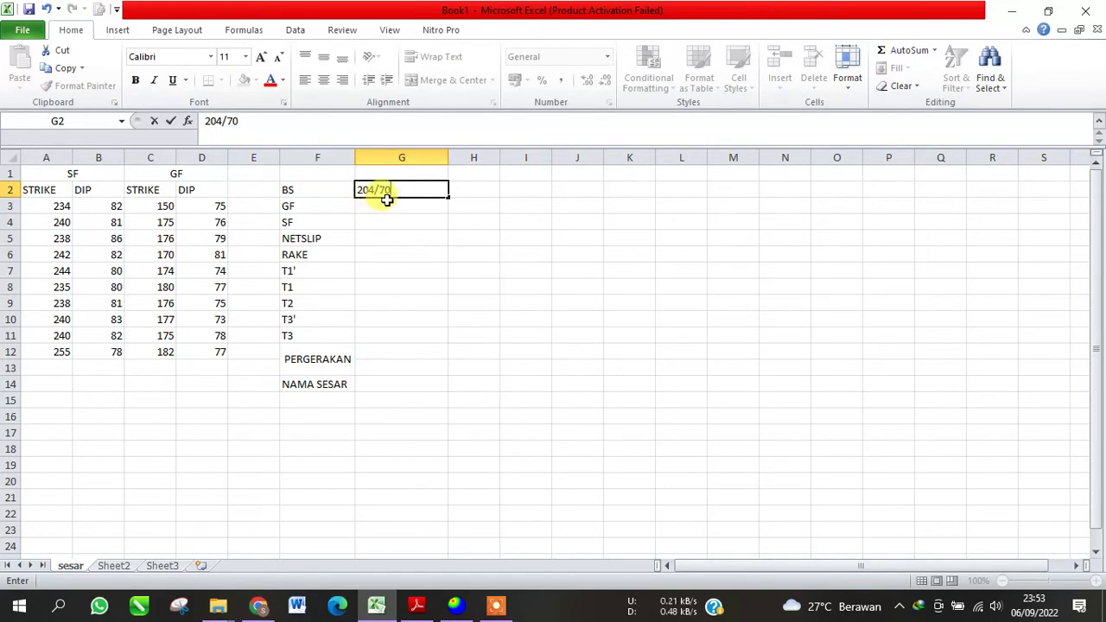
# Step: Read the GF plane's strike and dip from the Dips legend, and enter 176/77 beside GF in cell G3 of Excel
pyautogui.click(456, 605)
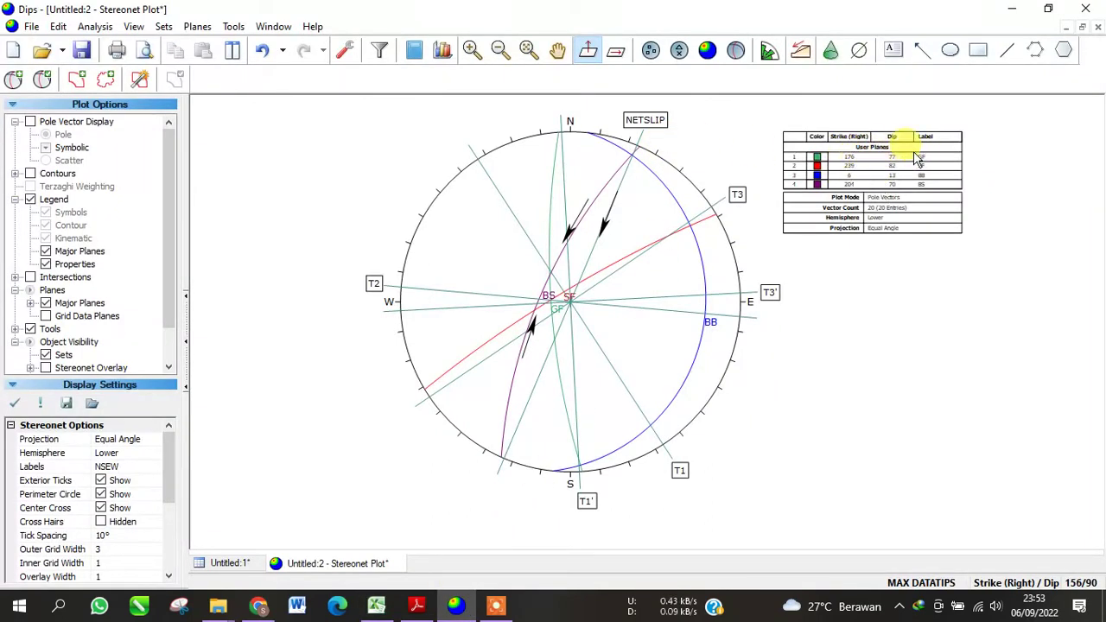
pyautogui.click(376, 605)
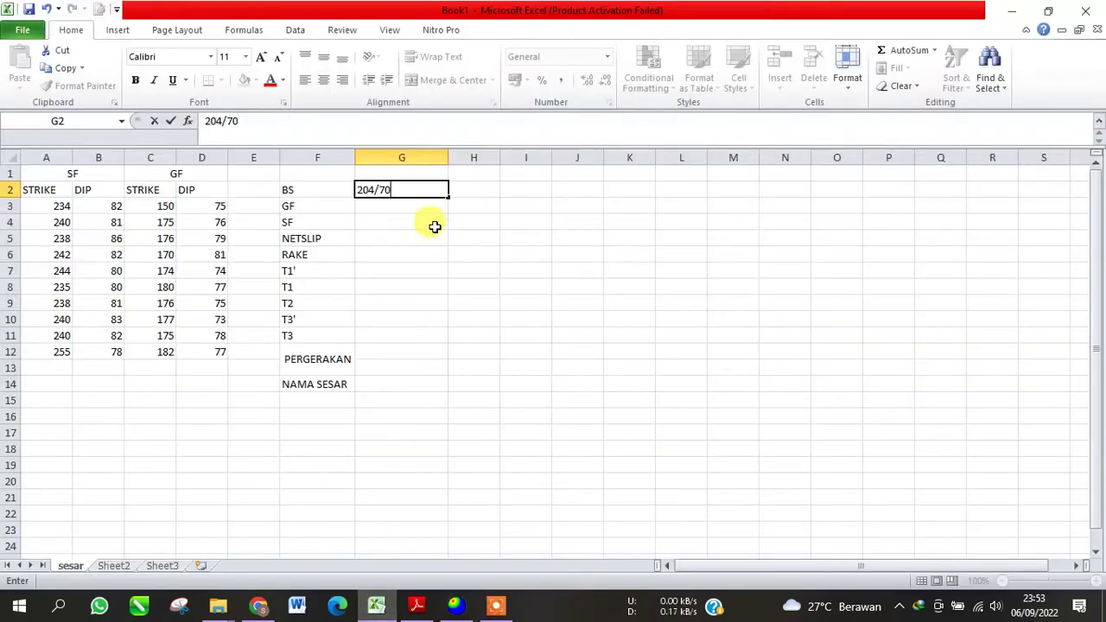
pyautogui.click(393, 212)
pyautogui.write('1')
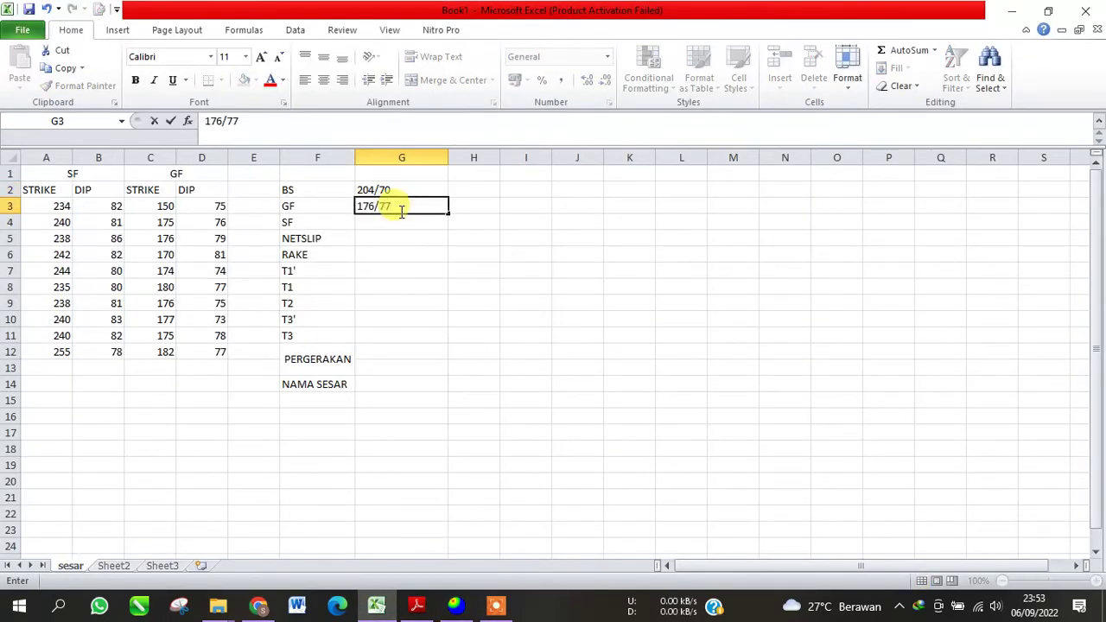
pyautogui.write('76/77')
pyautogui.press('Return')
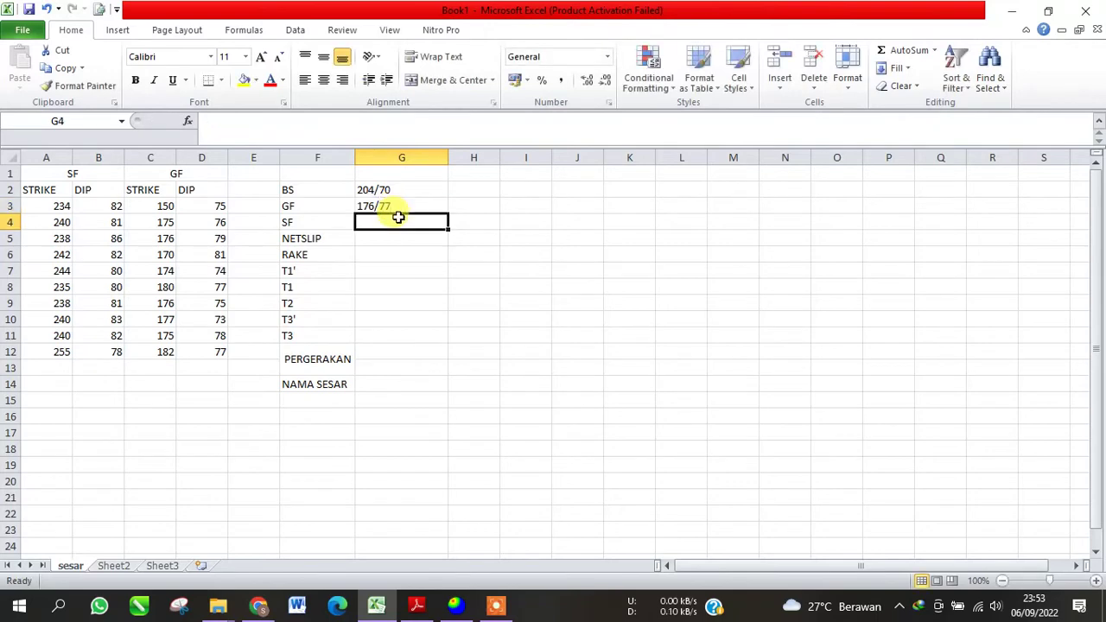
# Step: Read the SF plane's strike and dip from the Dips legend, and enter 238/82 beside SF in cell G4 of Excel
pyautogui.click(454, 607)
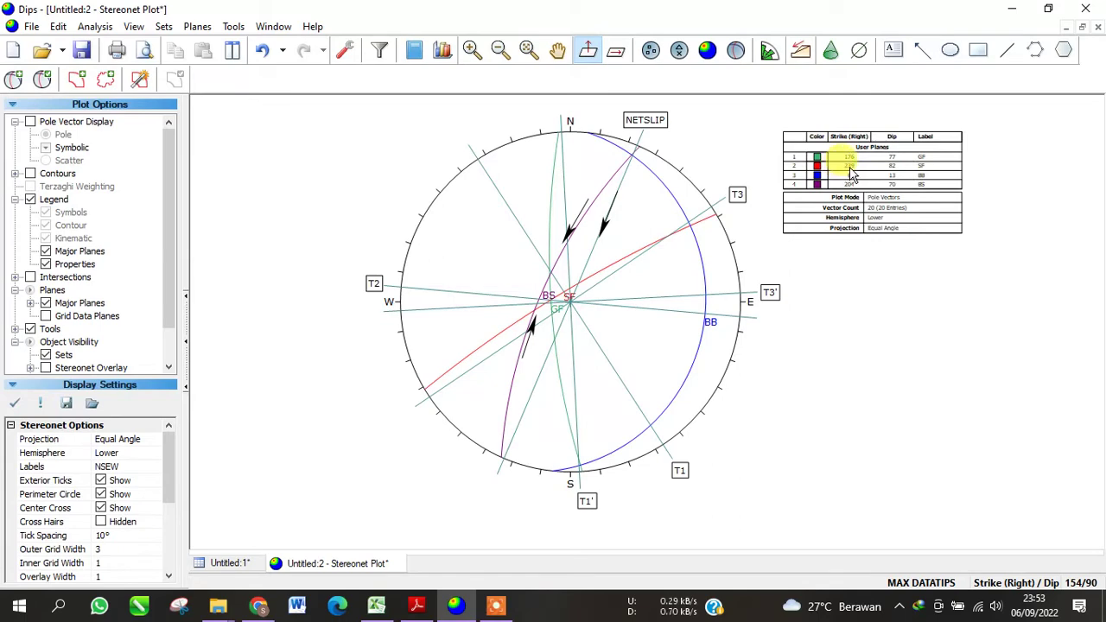
pyautogui.click(377, 606)
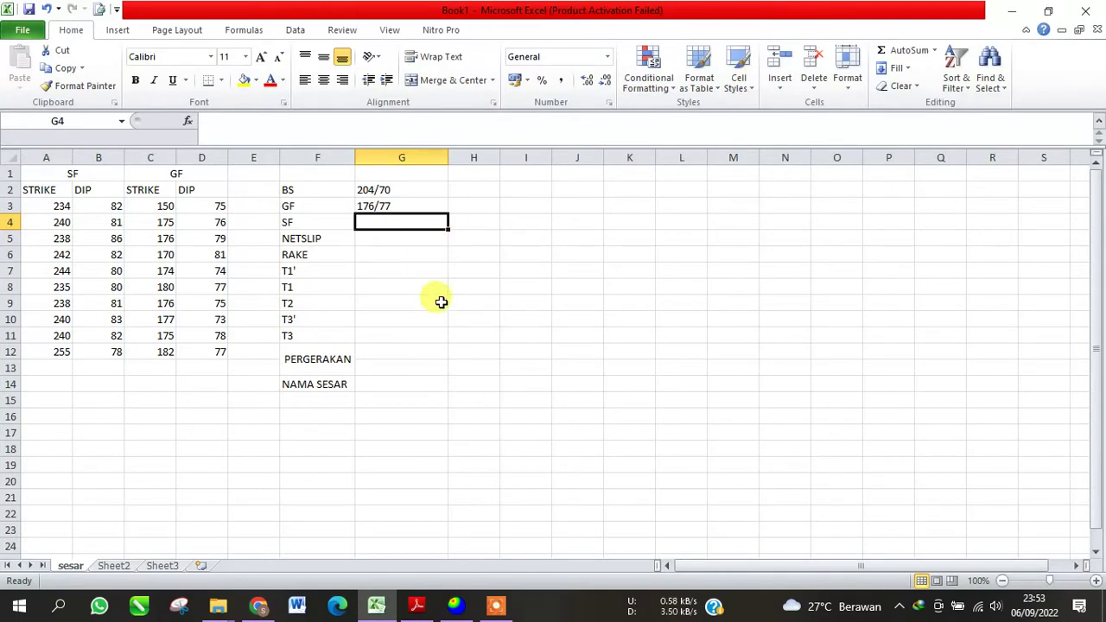
pyautogui.write('238/82')
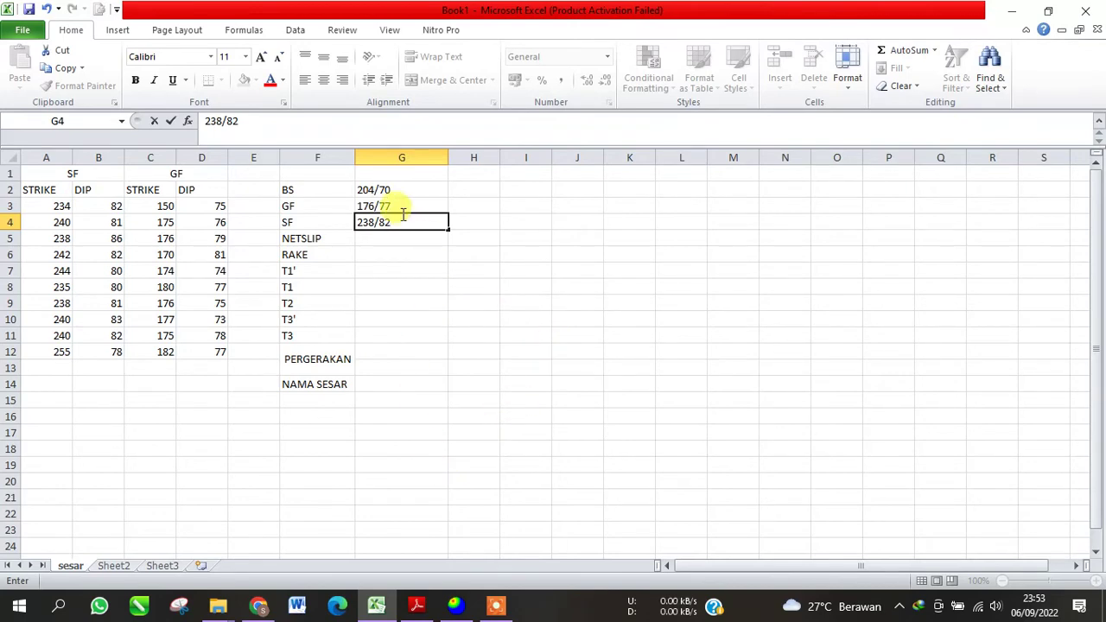
# Step: Switch the Dips orientation format to Trend / Plunge, read the net slip, and enter 4, 23 beside NETSLIP in Excel cell G5
pyautogui.click(455, 604)
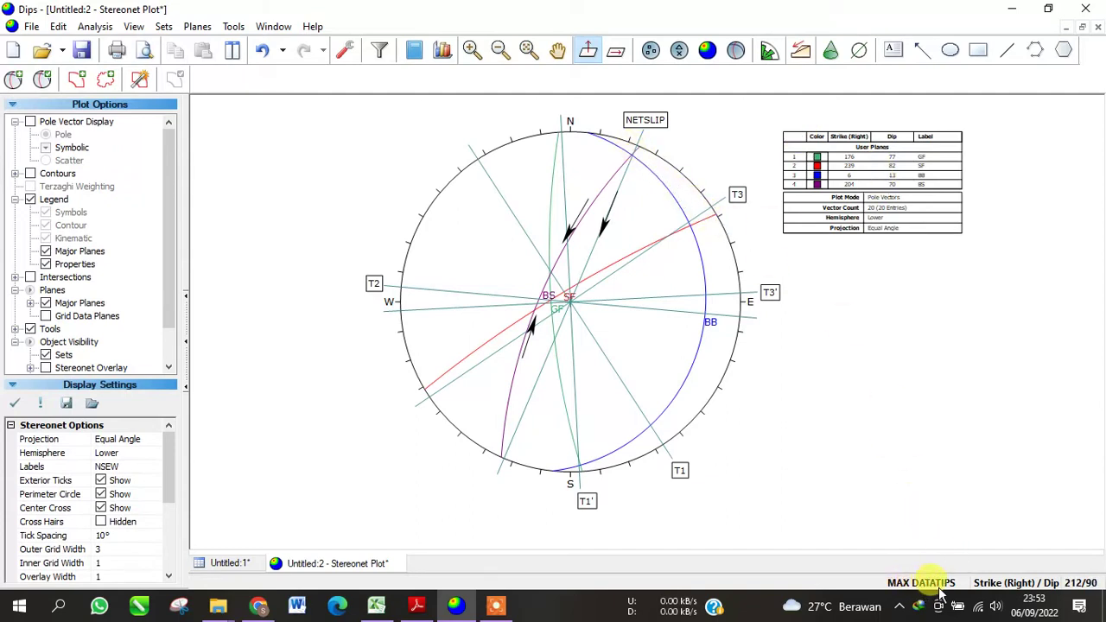
pyautogui.click(1007, 586)
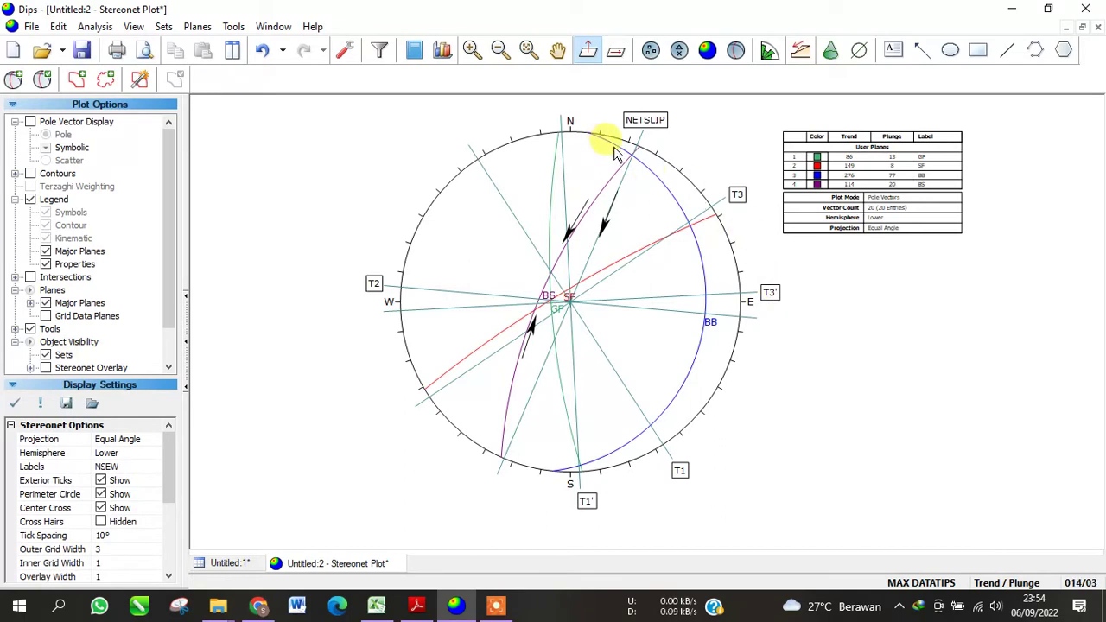
pyautogui.scroll(2, 650, 168)
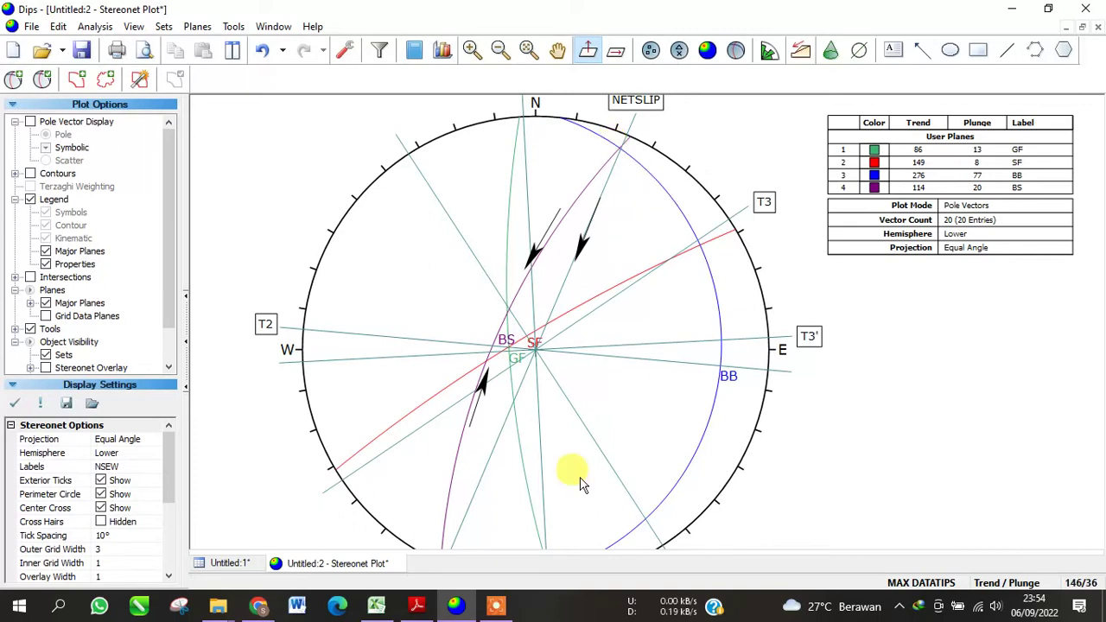
pyautogui.click(377, 605)
pyautogui.click(384, 250)
pyautogui.click(389, 239)
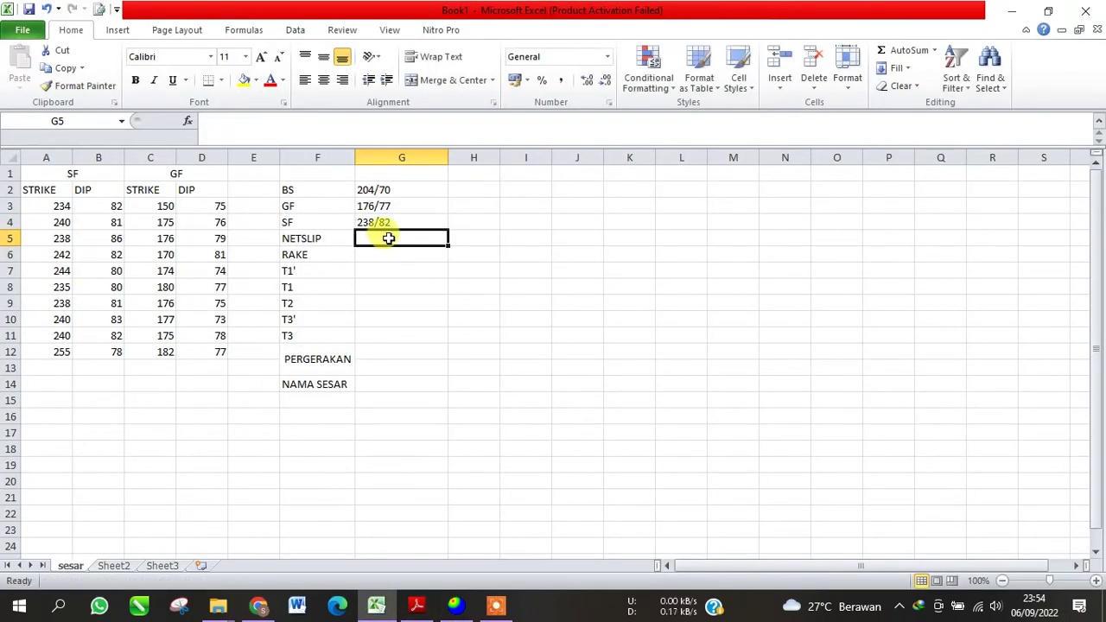
pyautogui.write('4, 23')
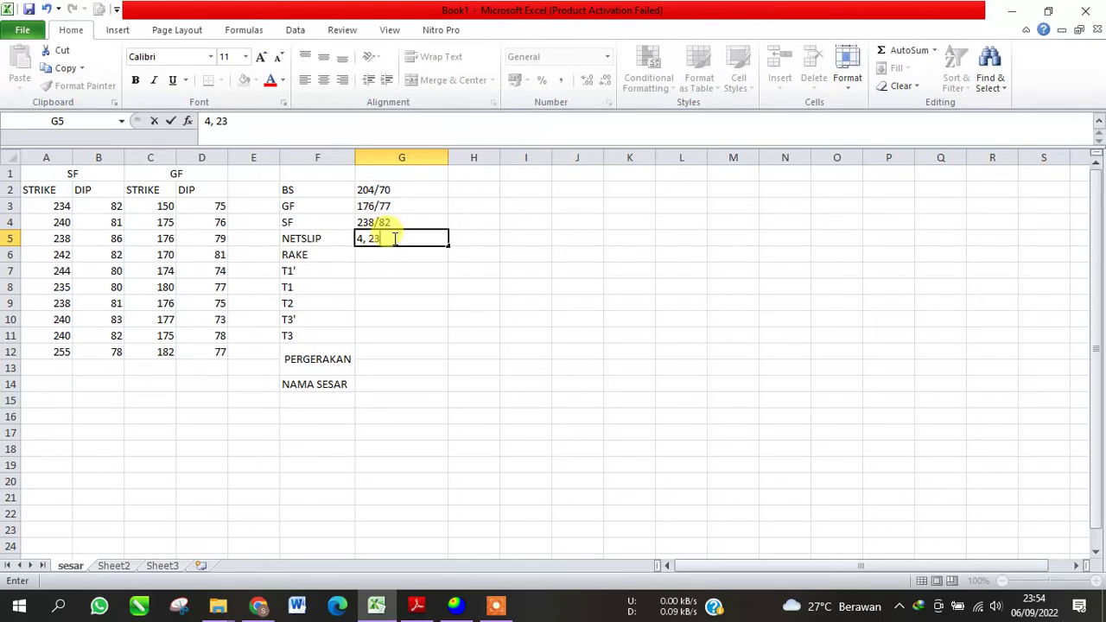
pyautogui.click(364, 270)
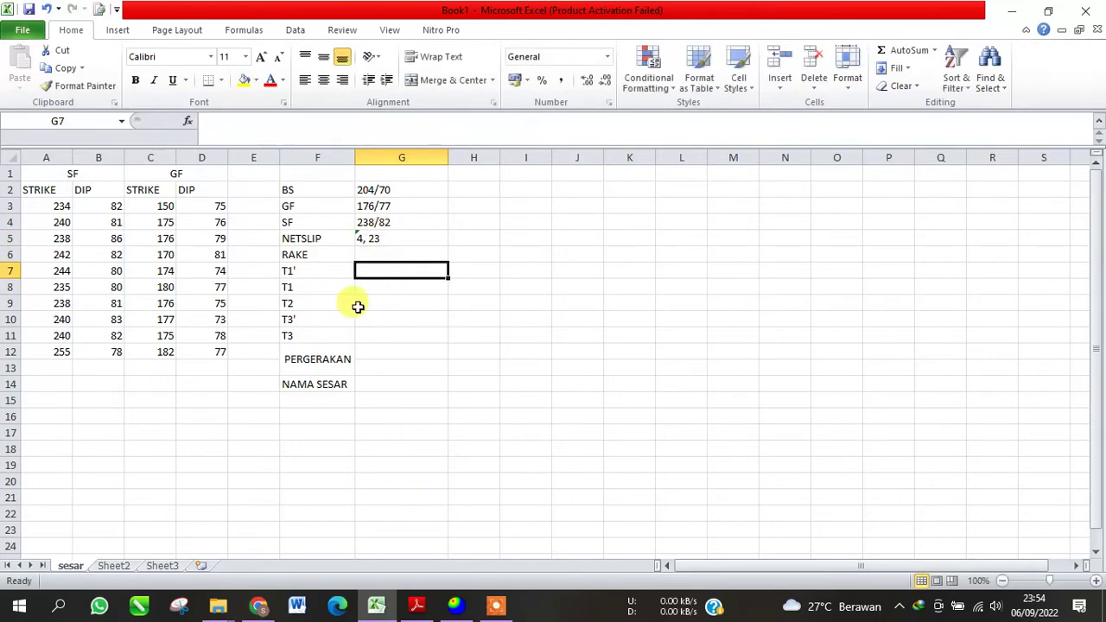
# Step: Read the plunge and trend where the T1' line meets the BB plane in Dips, and enter 2, 177 in Excel cell G7
pyautogui.click(454, 605)
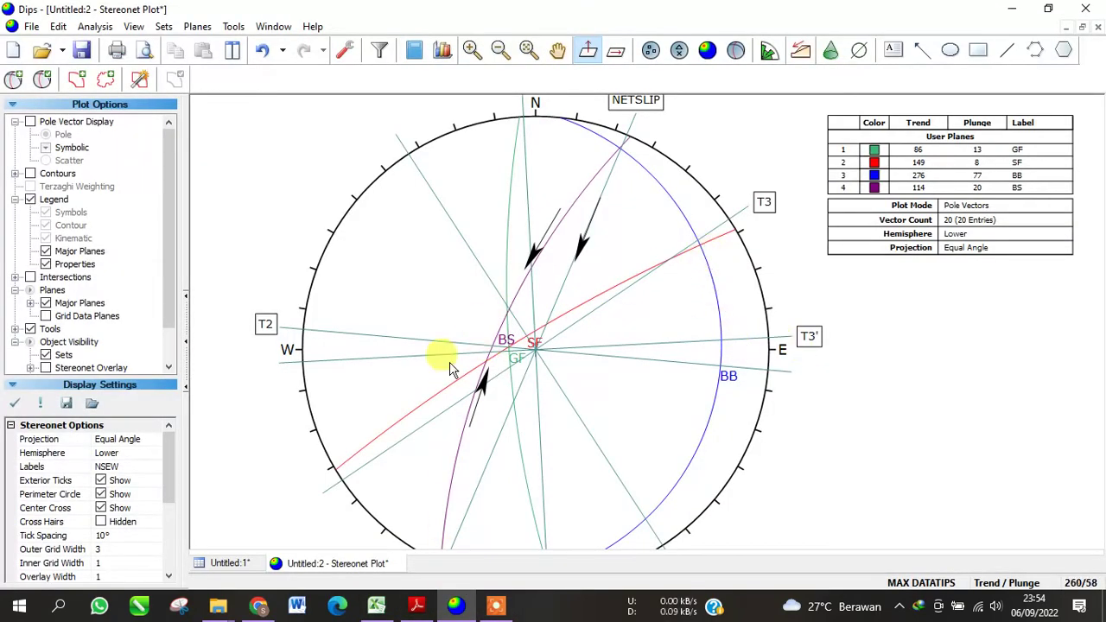
pyautogui.scroll(-1, 356, 394)
pyautogui.moveTo(523, 468); pyautogui.dragTo(515, 306)
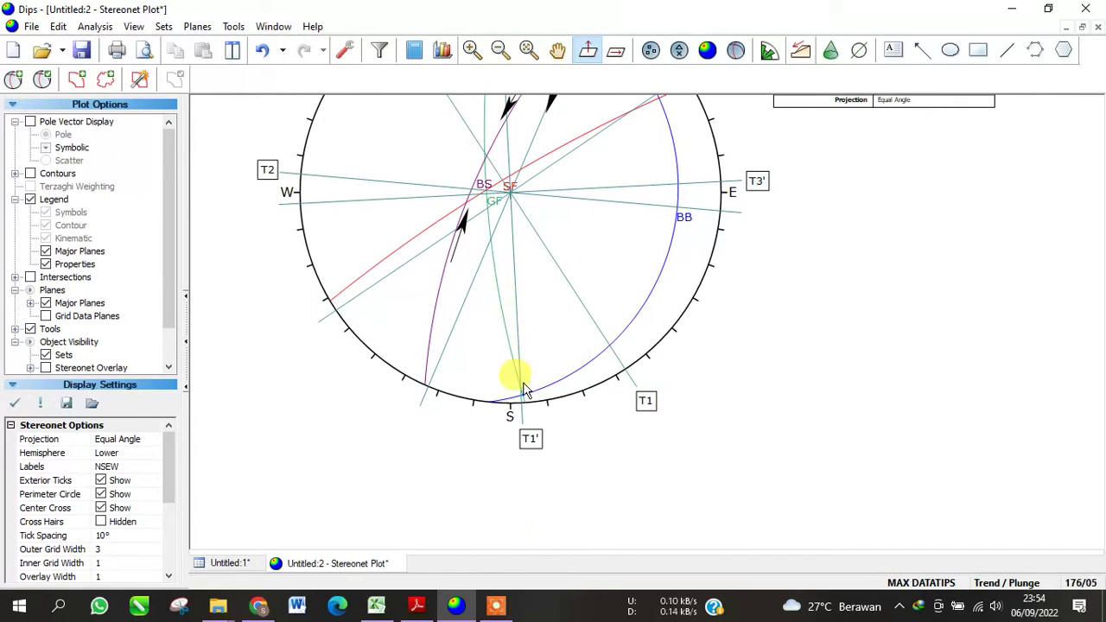
pyautogui.scroll(5, 518, 381)
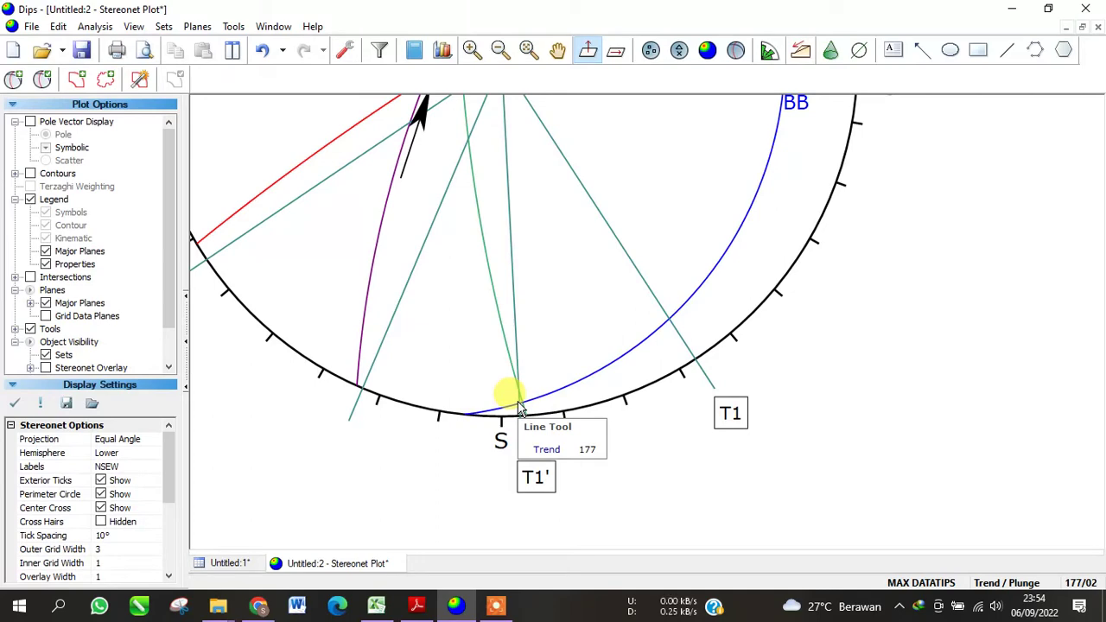
pyautogui.click(376, 605)
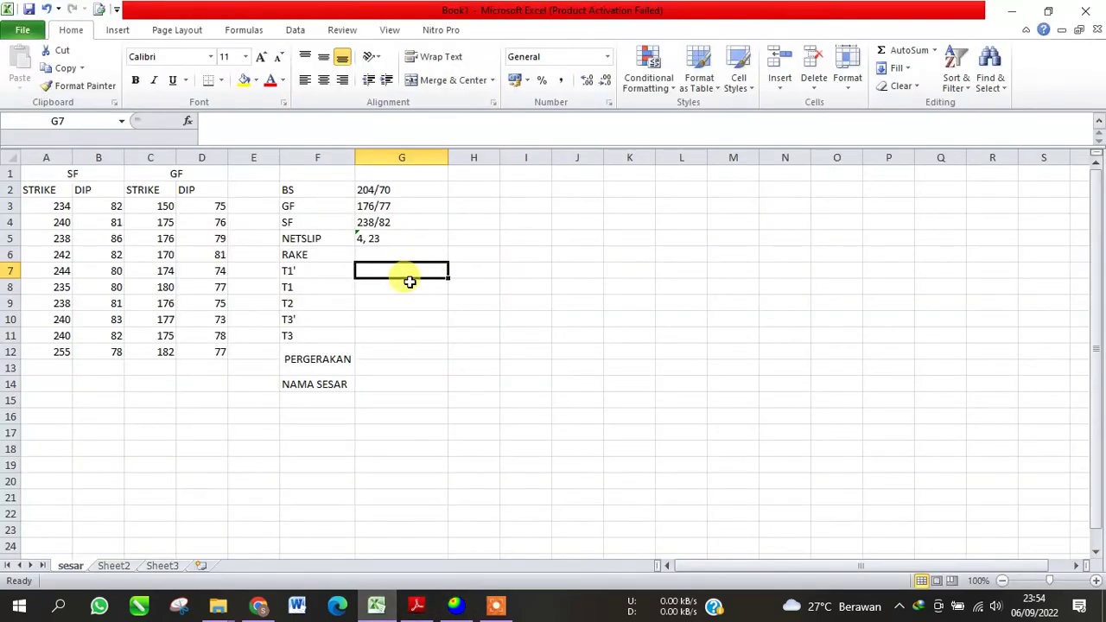
pyautogui.write('2, 177')
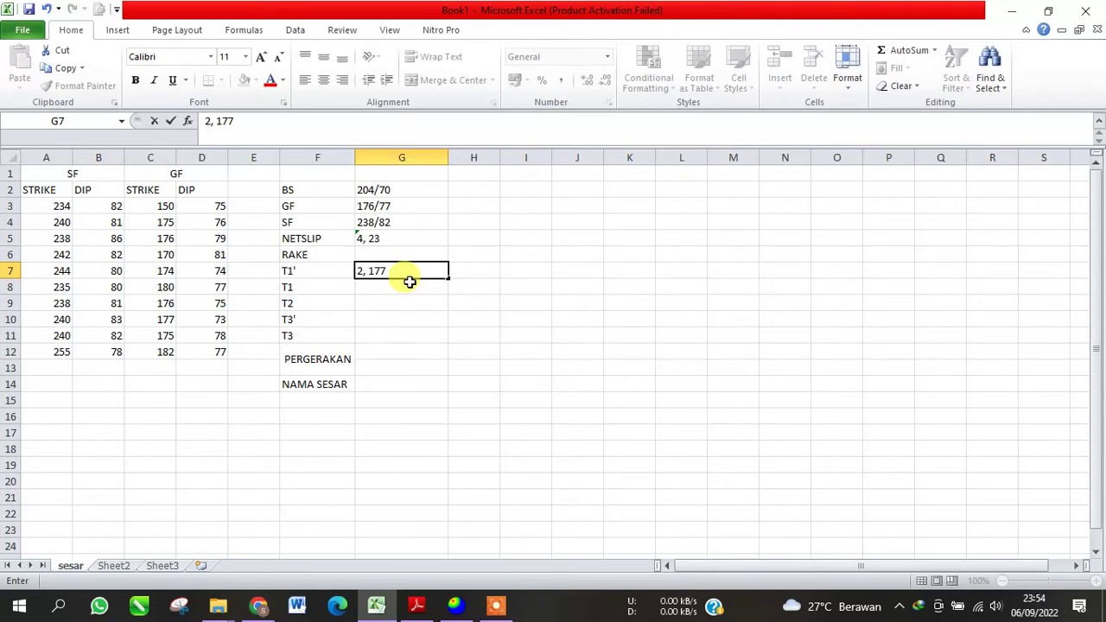
pyautogui.press('Return')
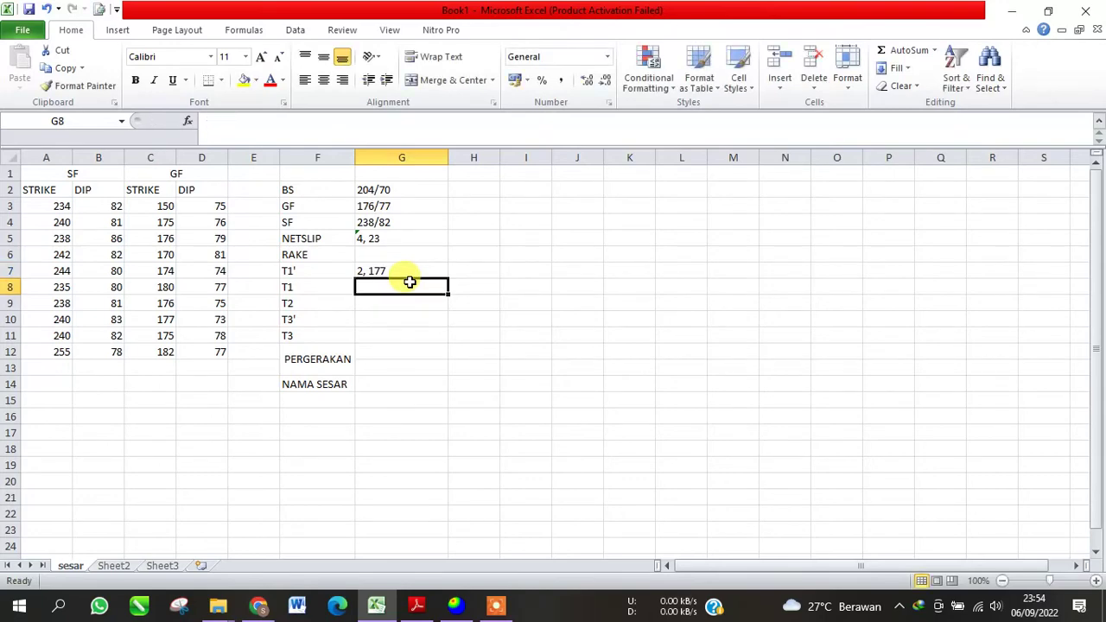
# Step: Read the plunge and trend where the T1 line crosses the BB plane in Dips, and enter 8, 147 in Excel cell G8
pyautogui.click(455, 605)
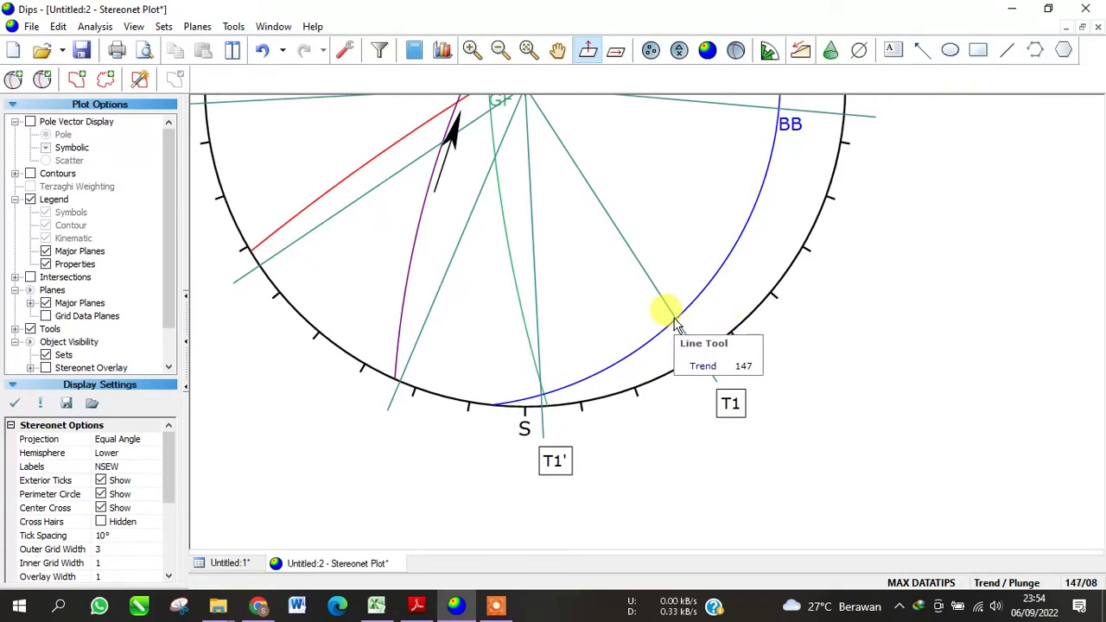
pyautogui.click(376, 606)
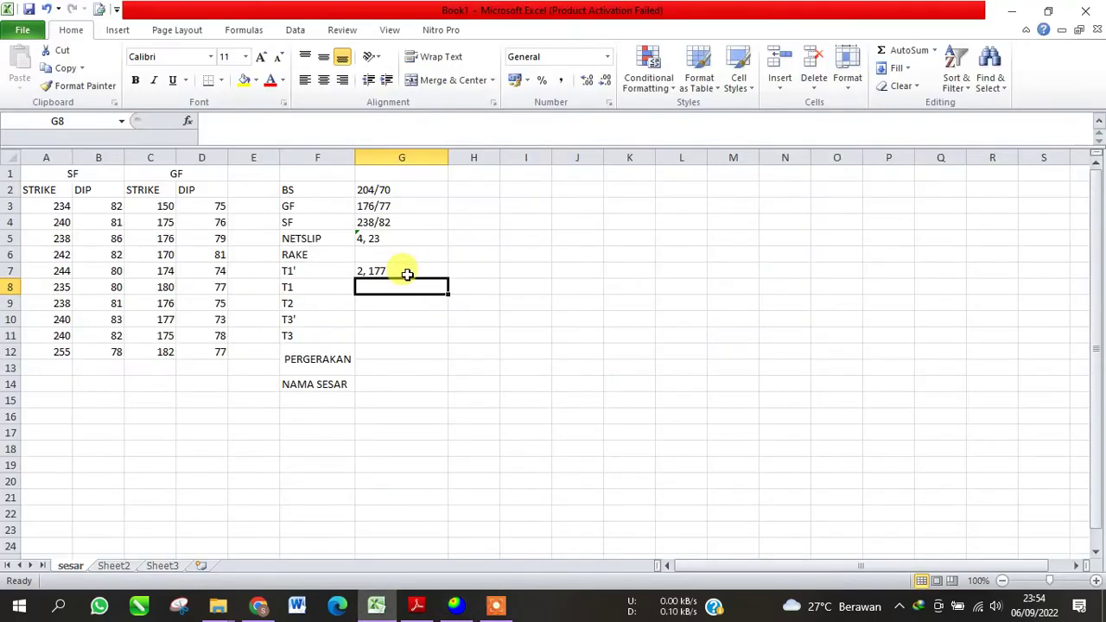
pyautogui.write('8, 14')
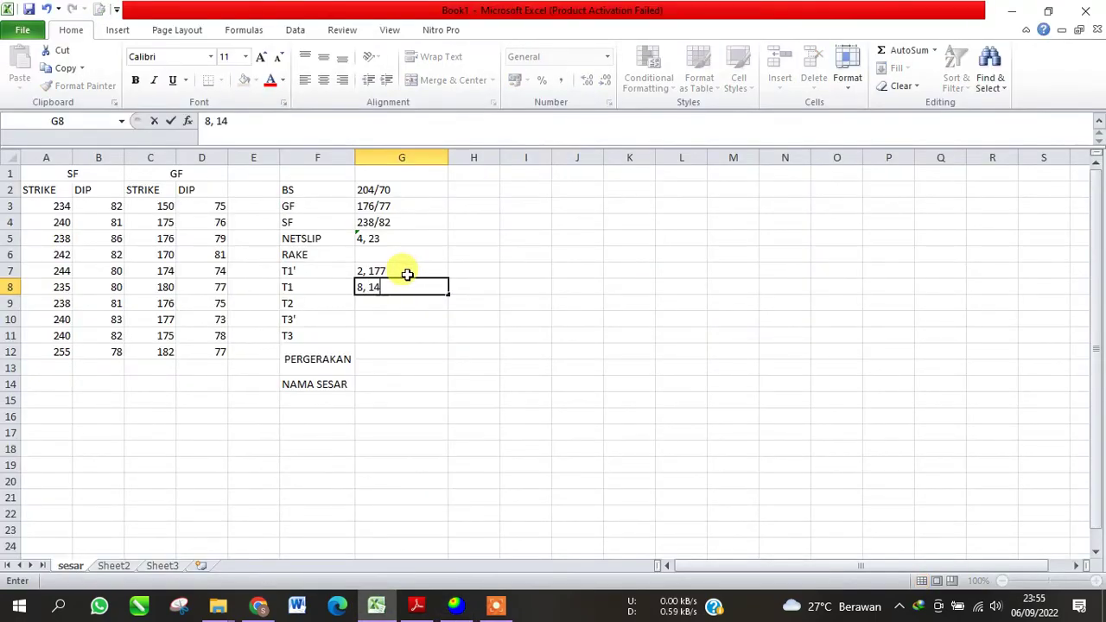
pyautogui.write('7')
pyautogui.press('Return')
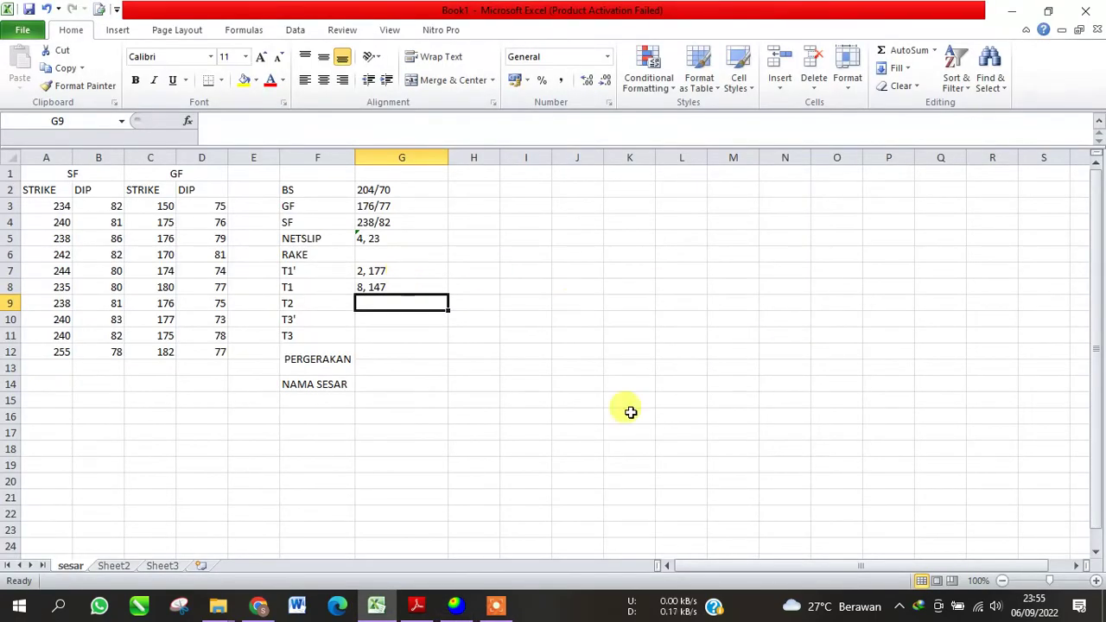
# Step: Read the plunge and trend on the T2 line in Dips, and enter 69, 275 beside T2 in Excel cell G9
pyautogui.click(455, 612)
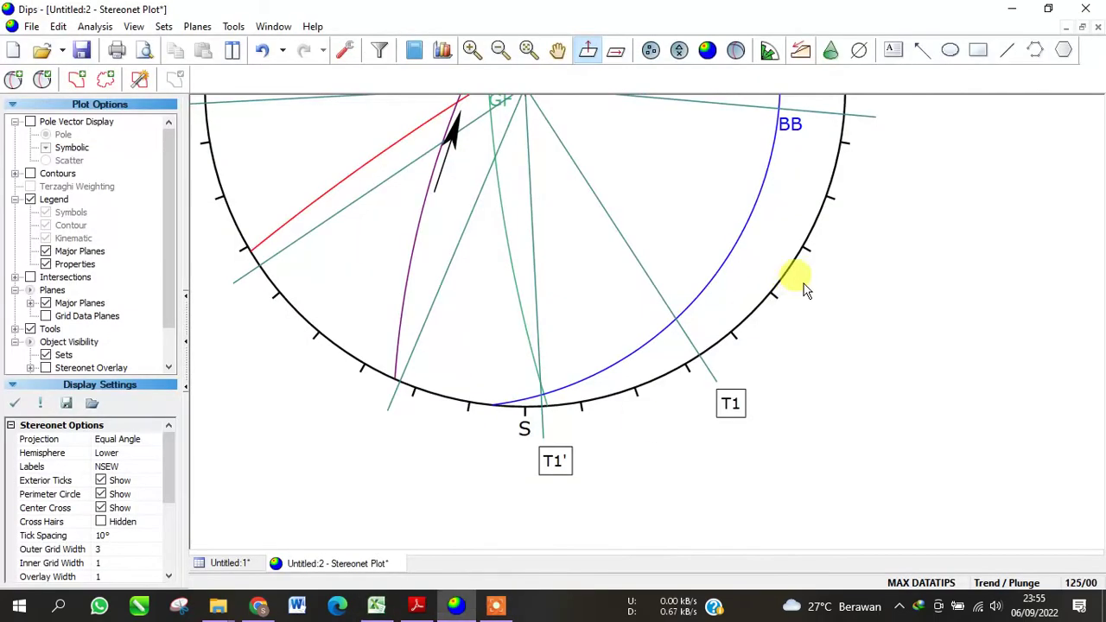
pyautogui.scroll(-2, 800, 284)
pyautogui.moveTo(760, 239); pyautogui.dragTo(803, 356)
pyautogui.scroll(1, 621, 235)
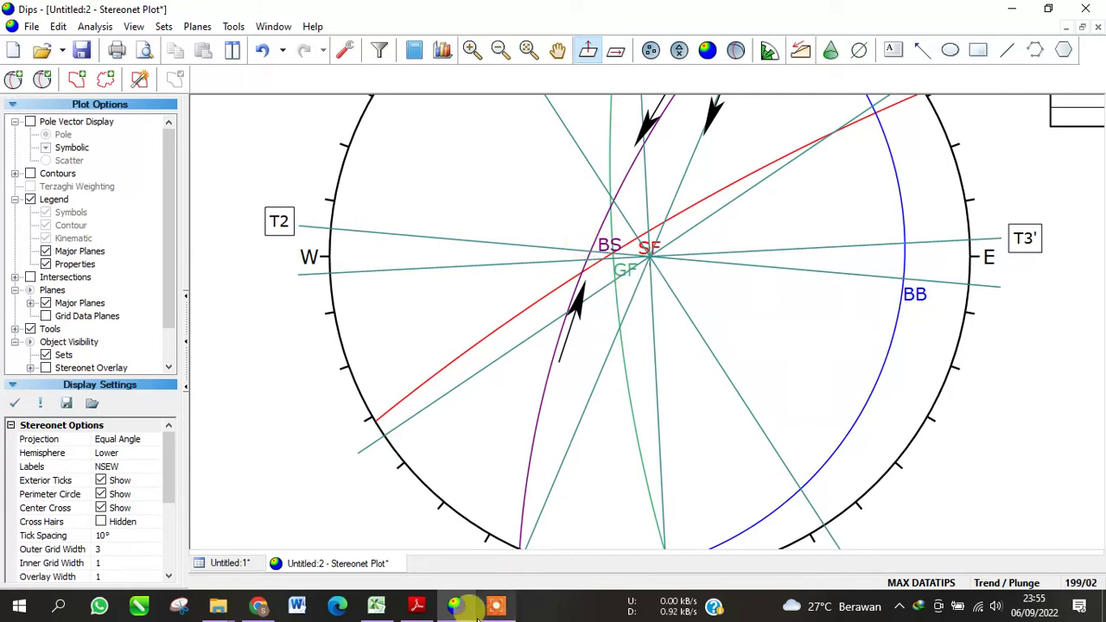
pyautogui.click(414, 607)
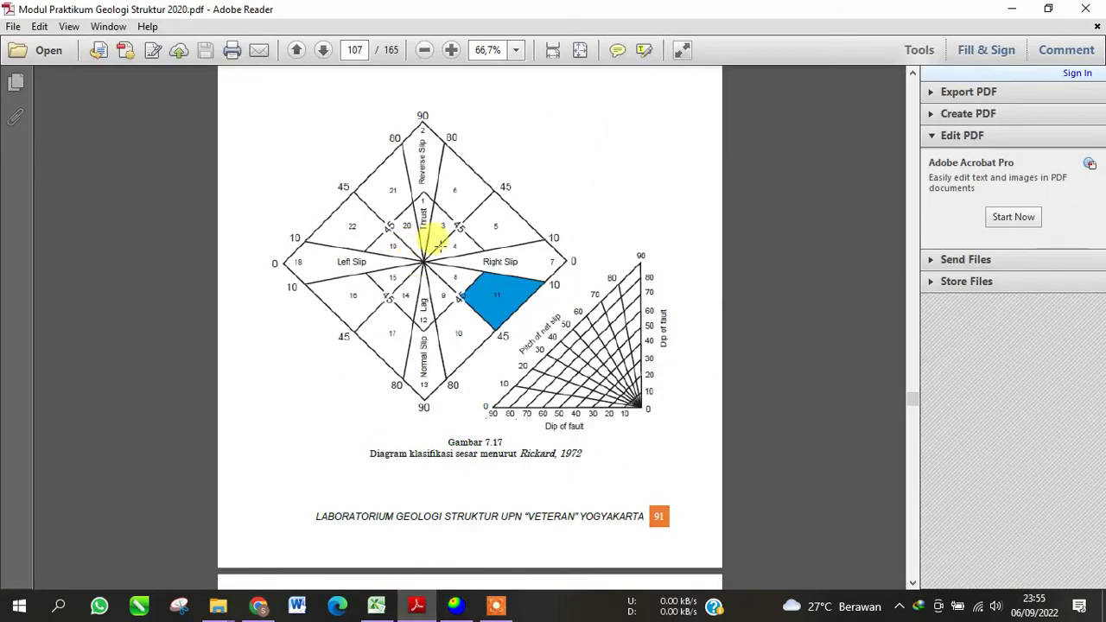
pyautogui.click(374, 605)
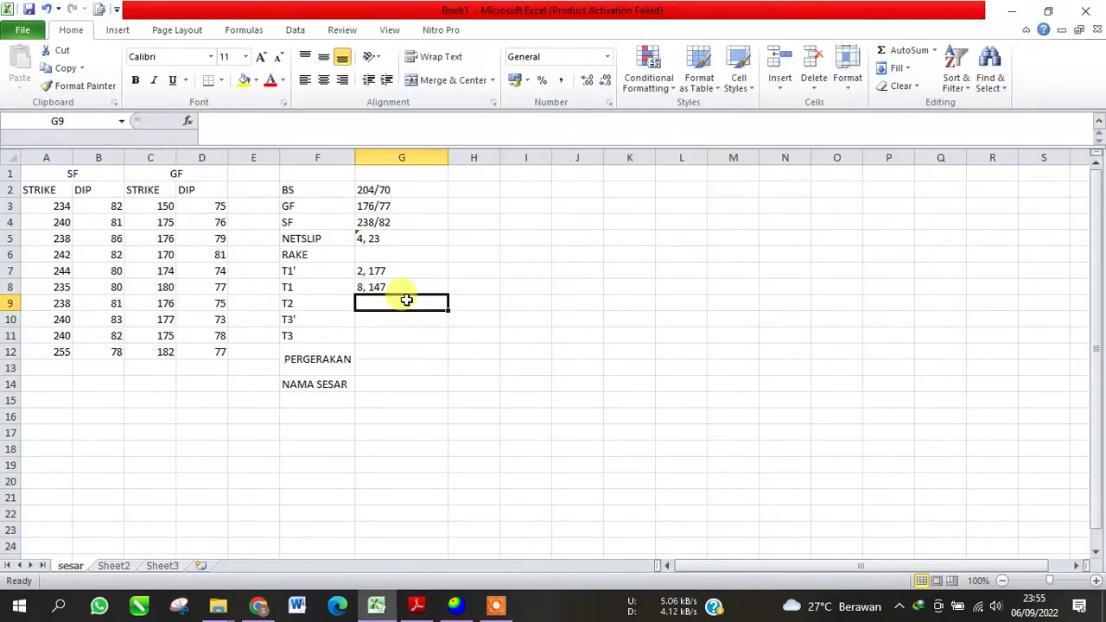
pyautogui.write('69, 27')
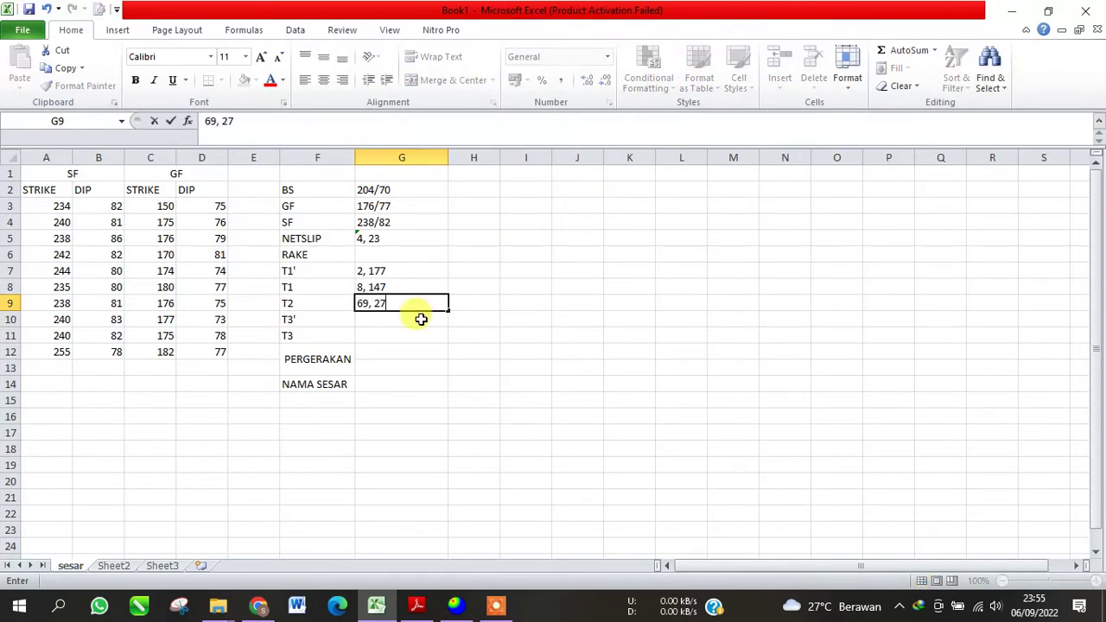
pyautogui.write('5')
pyautogui.press('Return')
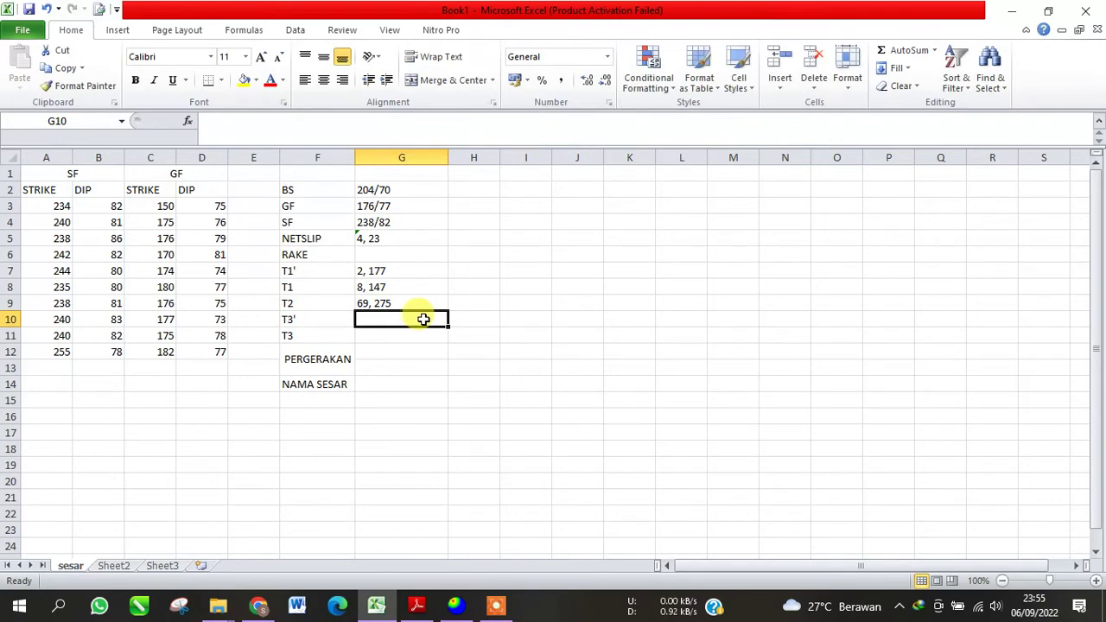
# Step: Read the plunge and trend where the T3' line crosses the BB plane in Dips, and enter 12, 87 in Excel cell G10
pyautogui.click(455, 604)
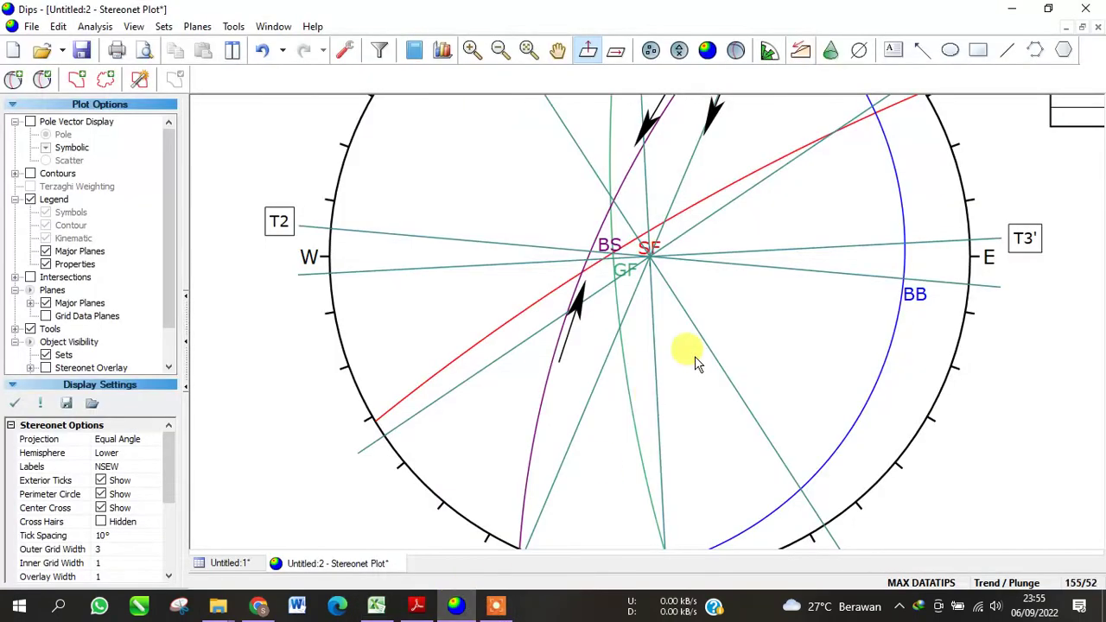
pyautogui.scroll(-2, 698, 363)
pyautogui.scroll(2, 873, 275)
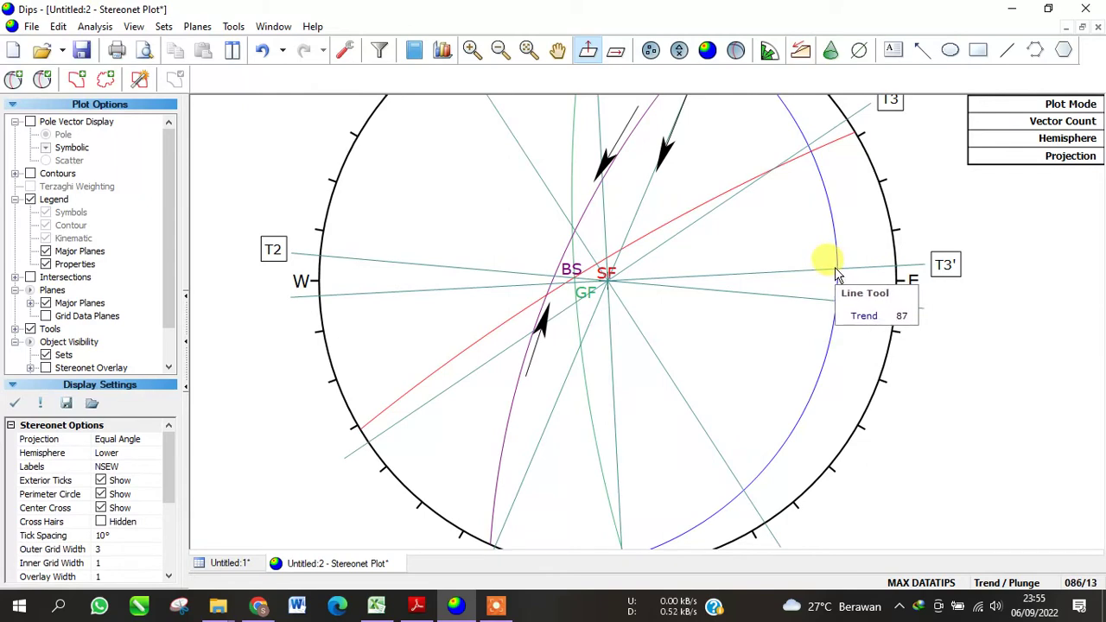
pyautogui.click(376, 604)
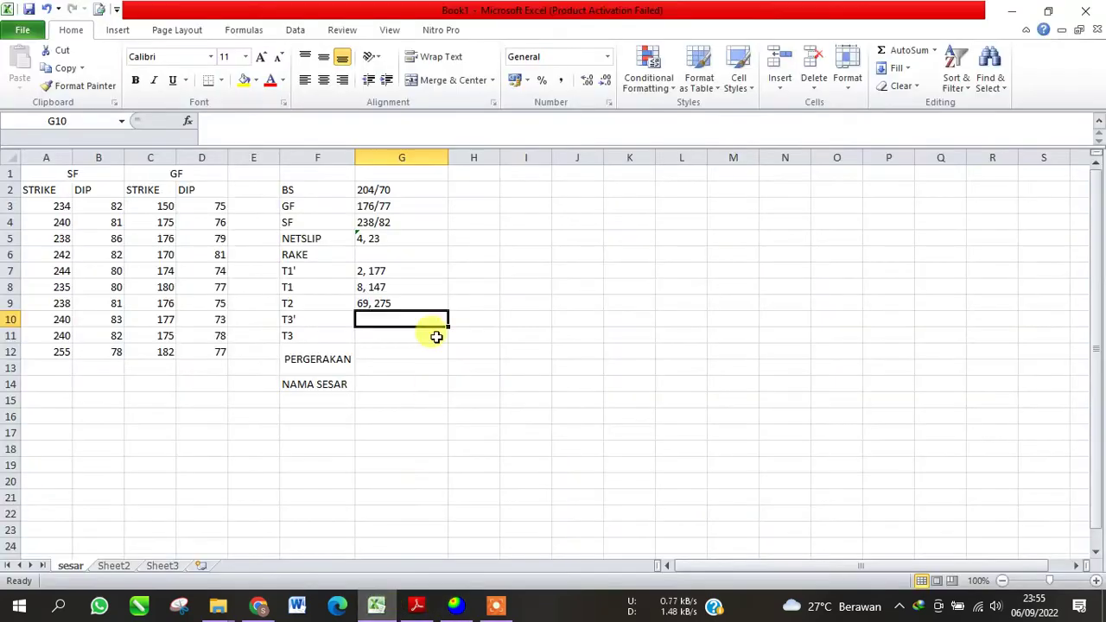
pyautogui.write('12')
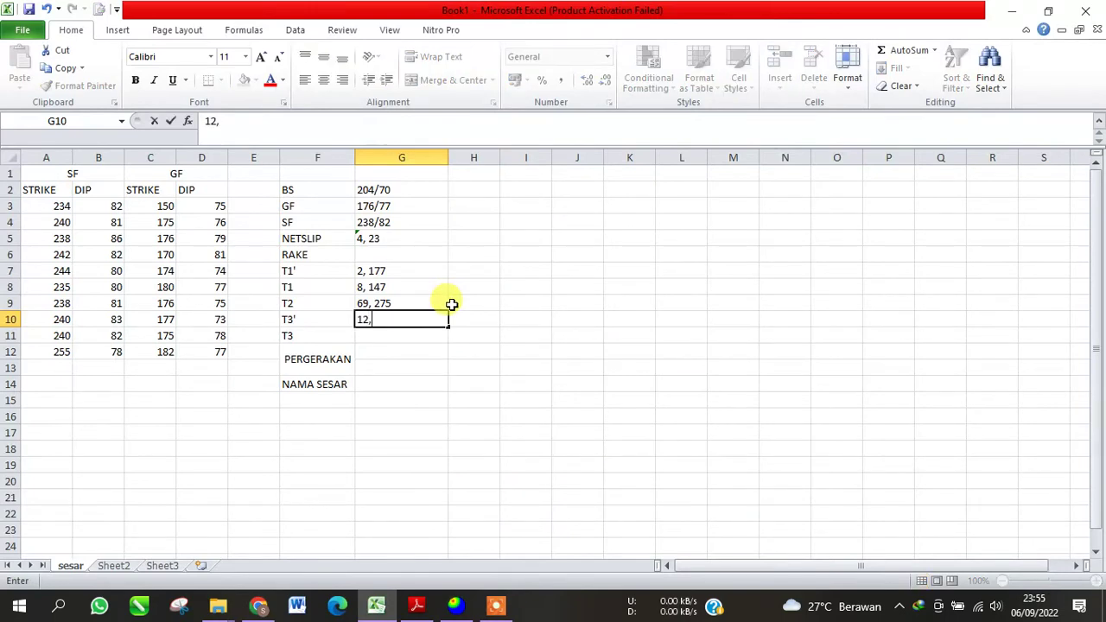
pyautogui.write(', 87')
pyautogui.press('Return')
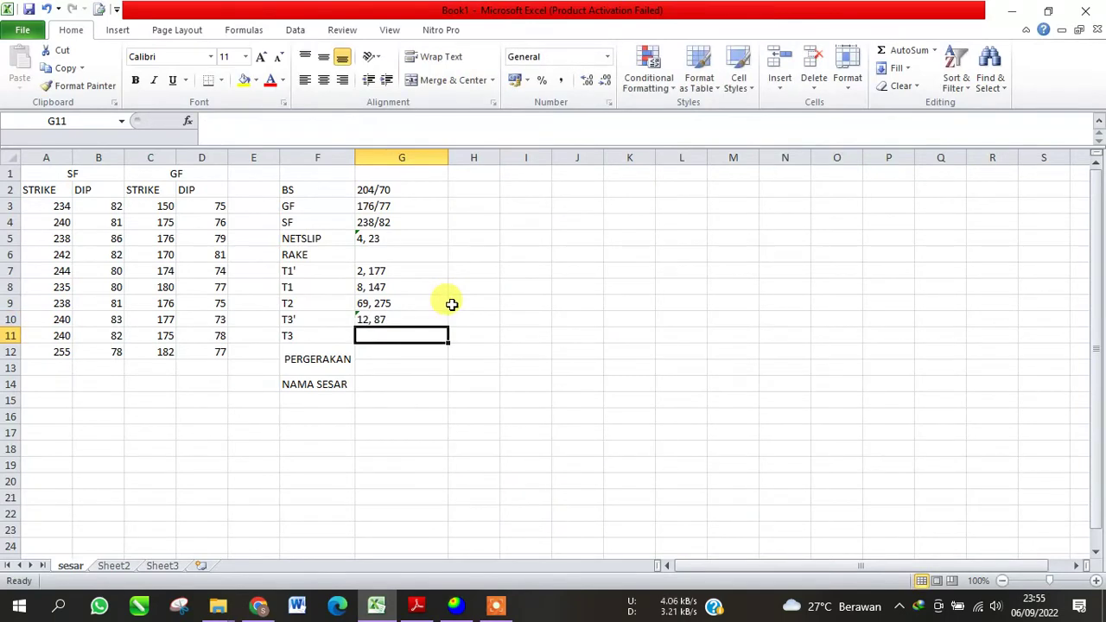
# Step: Read the plunge and trend where the T3 line crosses the BB plane in Dips, and enter 10, 56 in Excel cell G11
pyautogui.click(456, 605)
pyautogui.scroll(5, 691, 209)
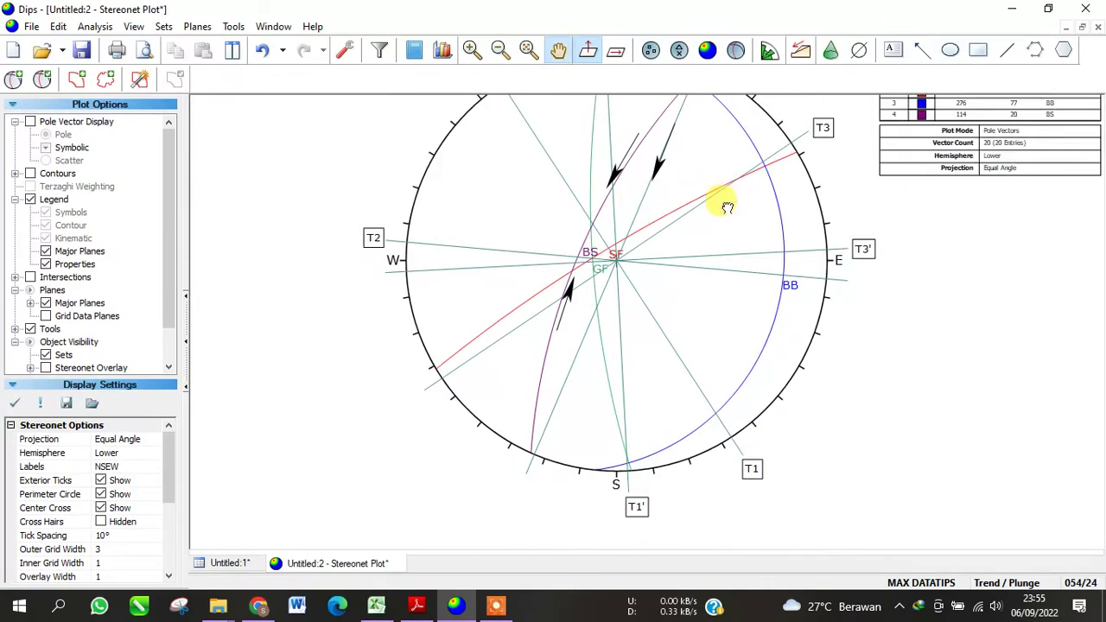
pyautogui.scroll(1, 754, 268)
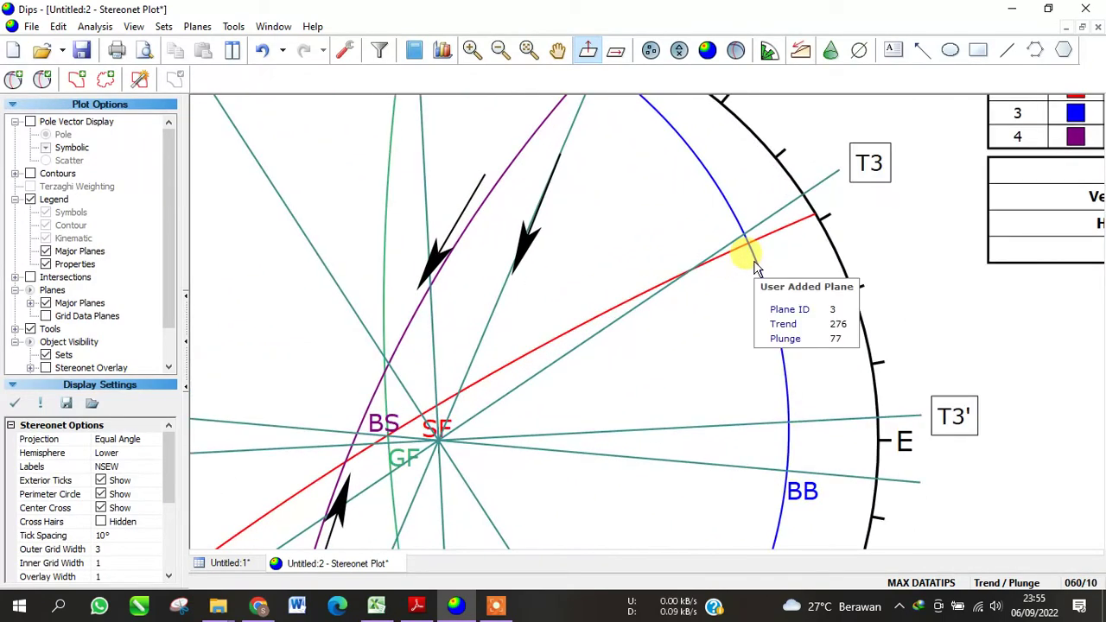
pyautogui.moveTo(748, 246)
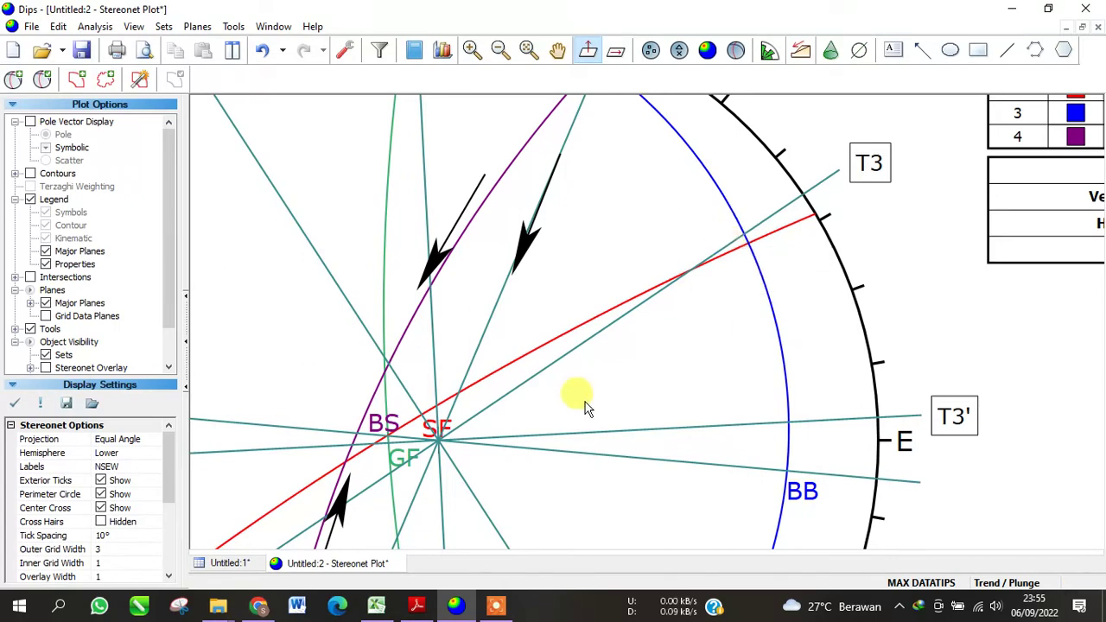
pyautogui.click(376, 605)
pyautogui.write('1')
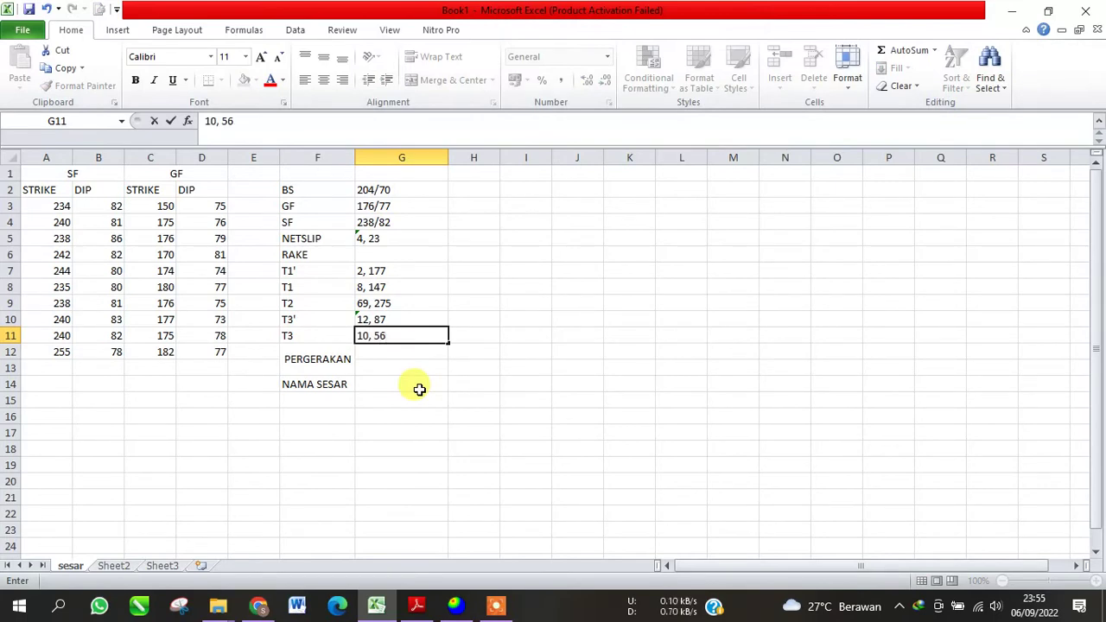
pyautogui.write('0, 56')
# Step: In Dips, measure the angle from the net slip point on the BB plane to where the NETSLIP line meets the perimeter circle
pyautogui.click(456, 605)
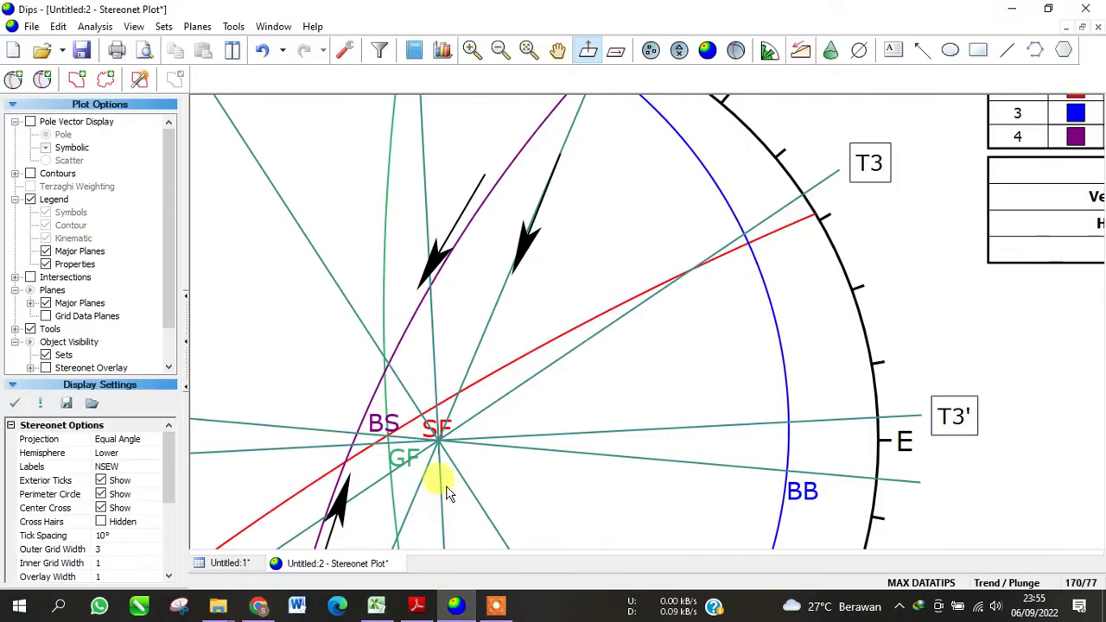
pyautogui.scroll(-1, 446, 366)
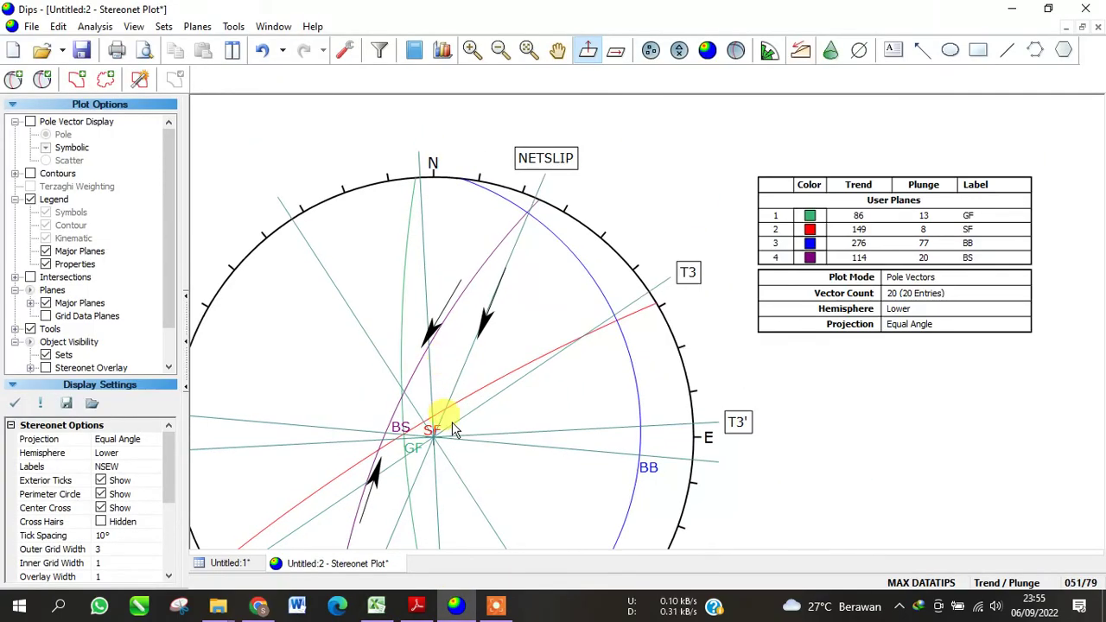
pyautogui.moveTo(470, 415); pyautogui.dragTo(527, 326)
pyautogui.scroll(-2, 527, 326)
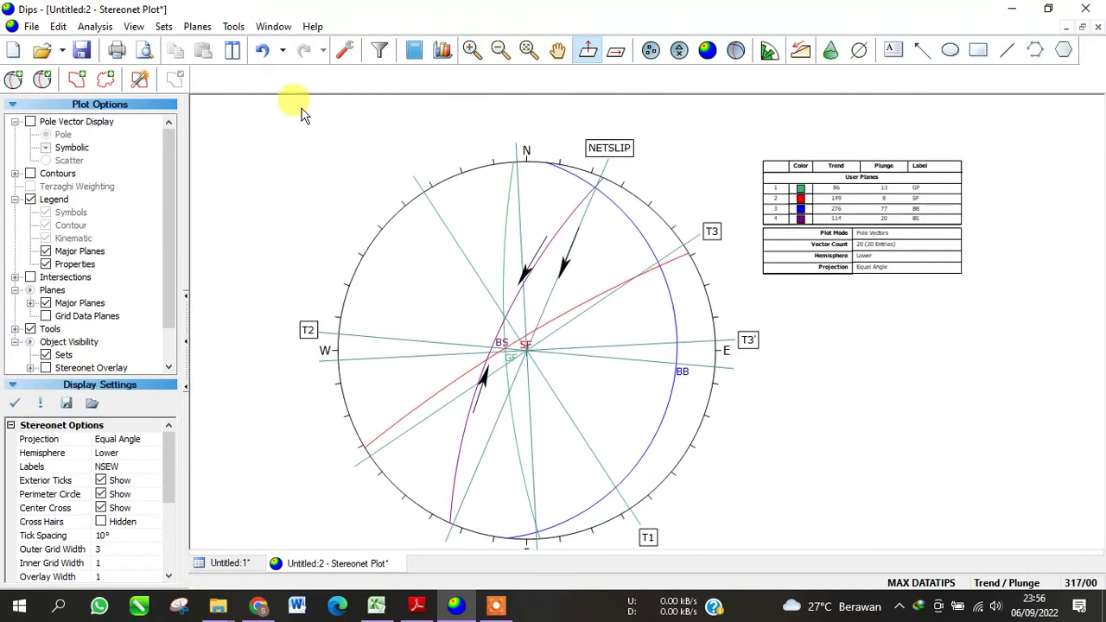
pyautogui.click(233, 28)
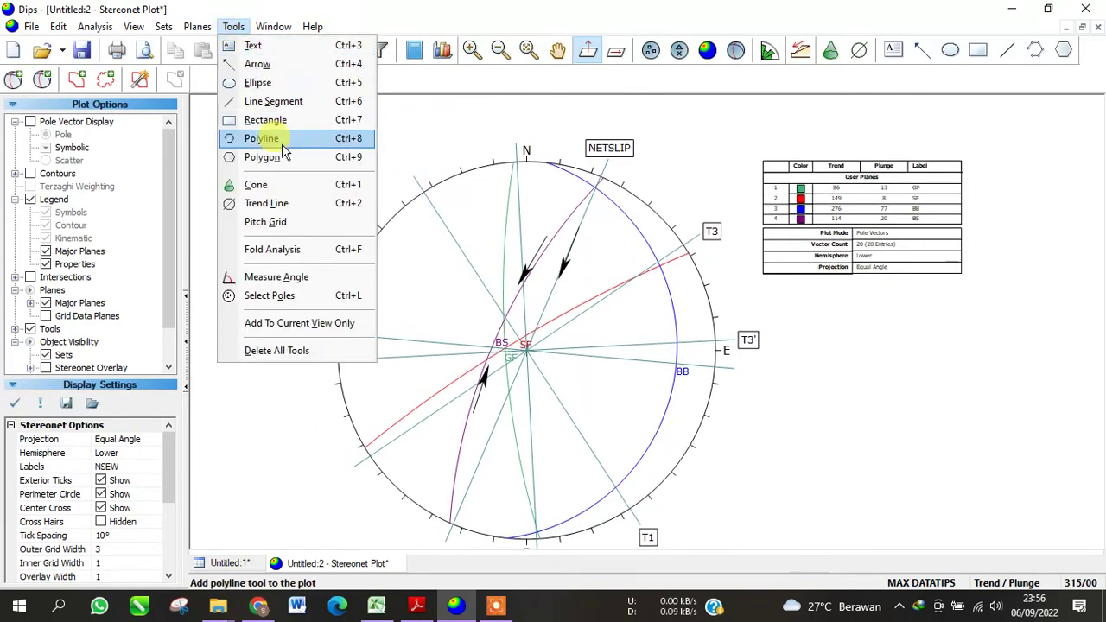
pyautogui.click(298, 279)
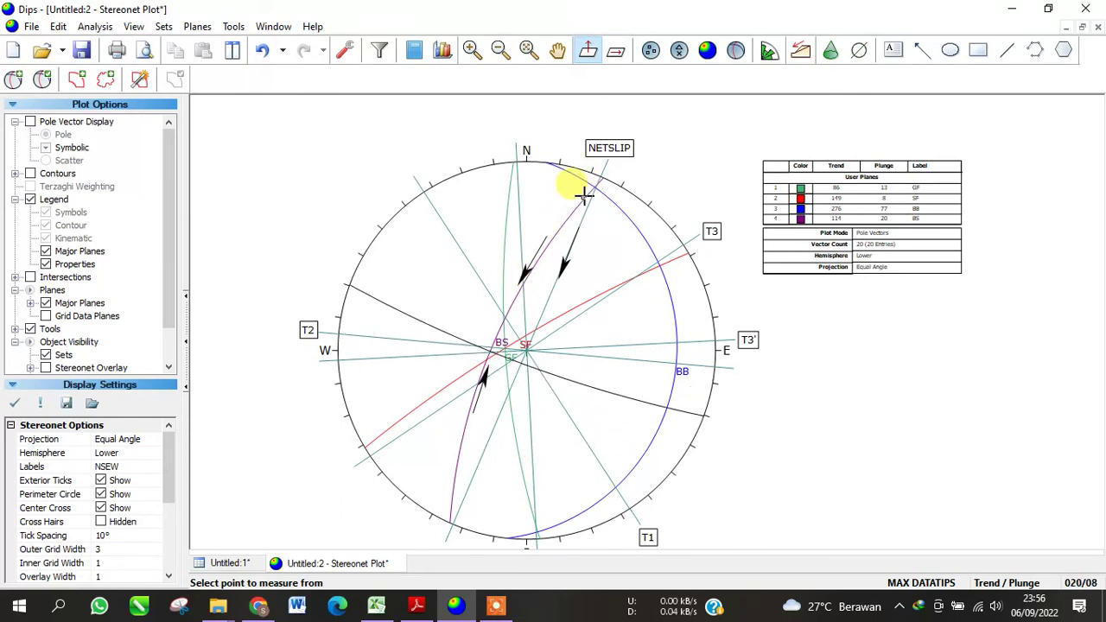
pyautogui.scroll(5, 590, 198)
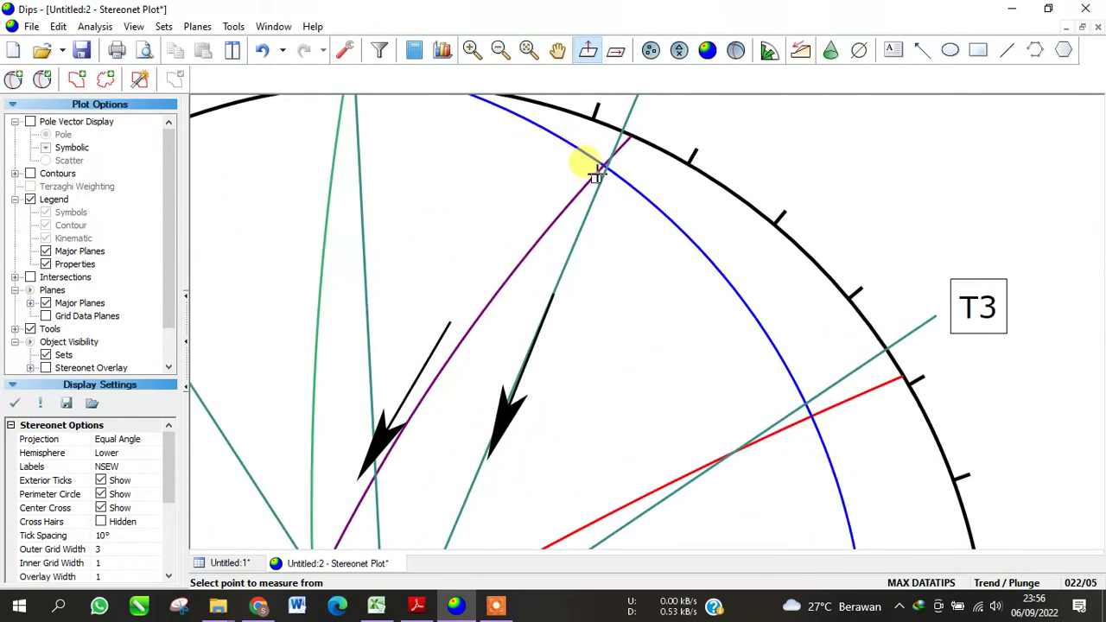
pyautogui.click(601, 164)
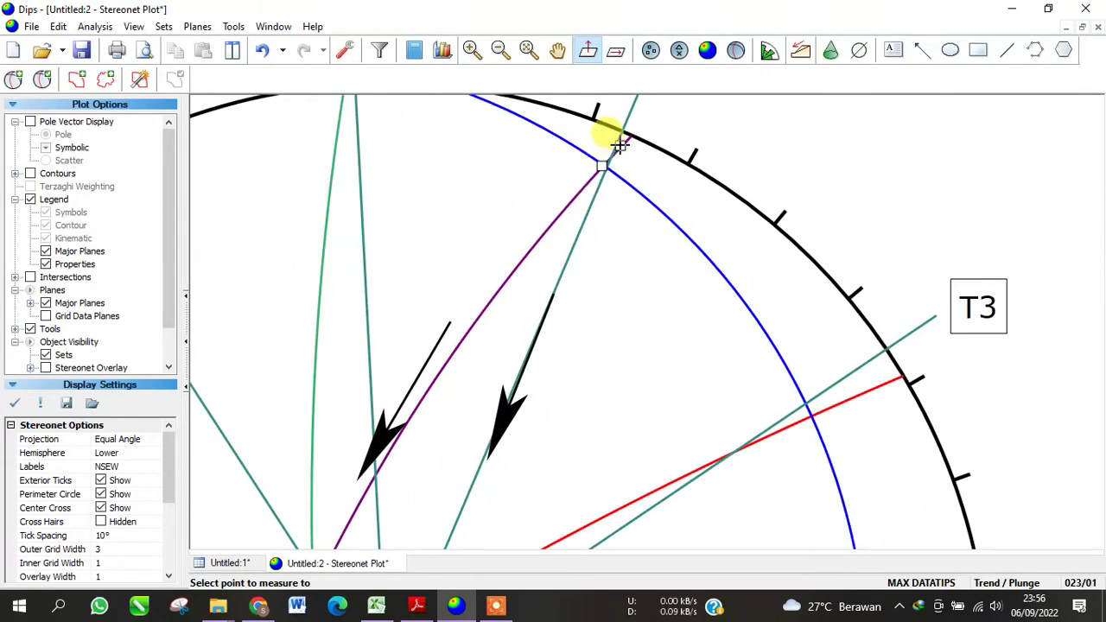
pyautogui.scroll(-2, 622, 141)
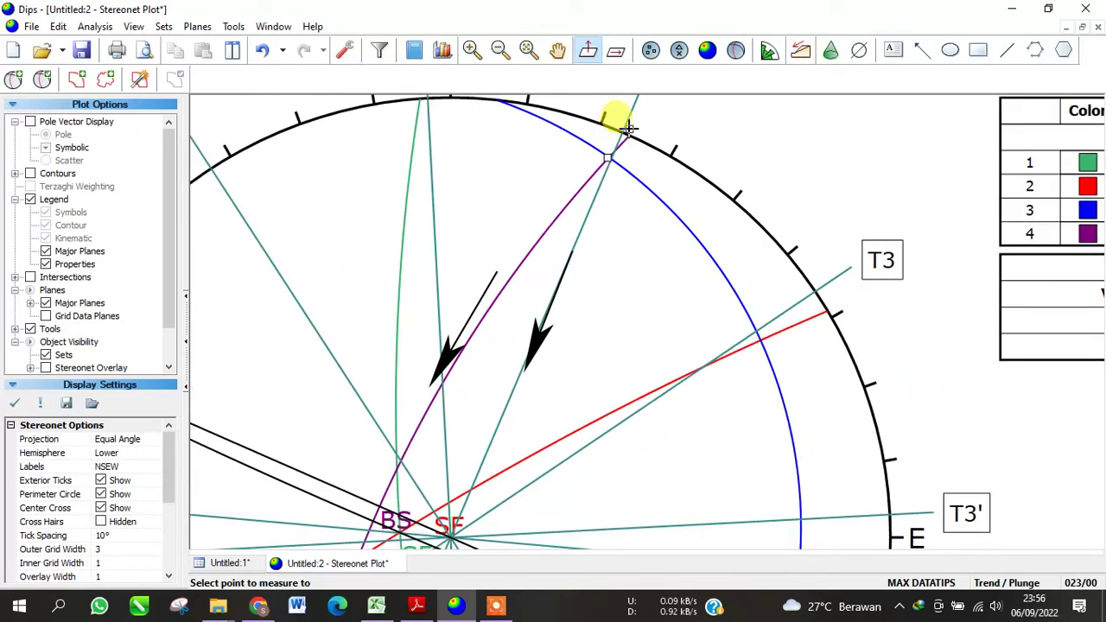
pyautogui.scroll(-1, 612, 121)
pyautogui.scroll(3, 573, 230)
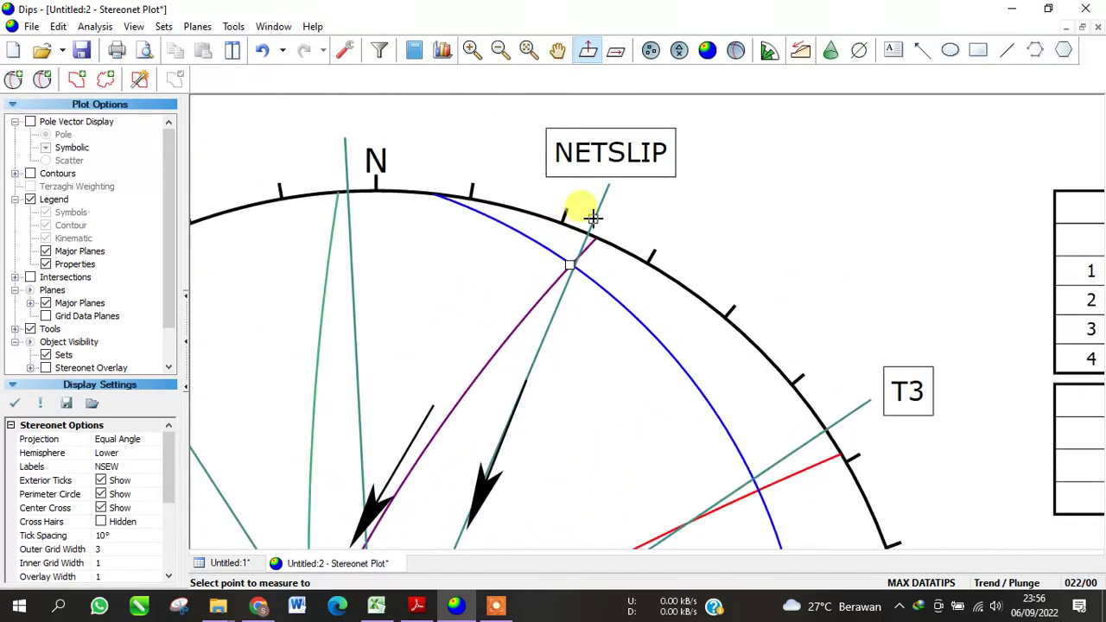
pyautogui.scroll(1, 596, 215)
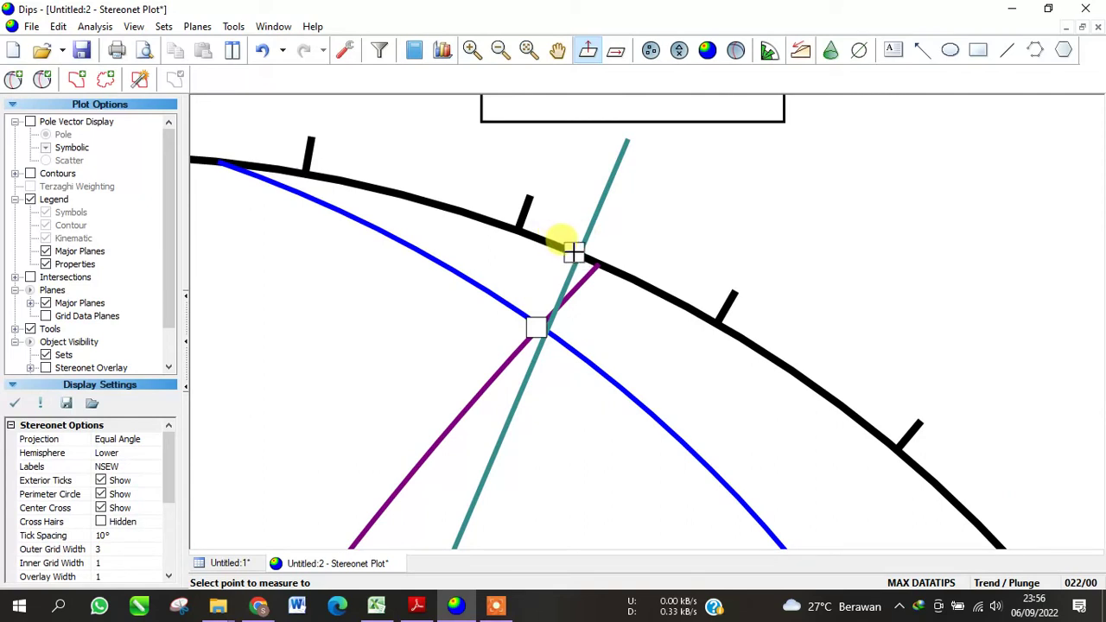
pyautogui.click(574, 252)
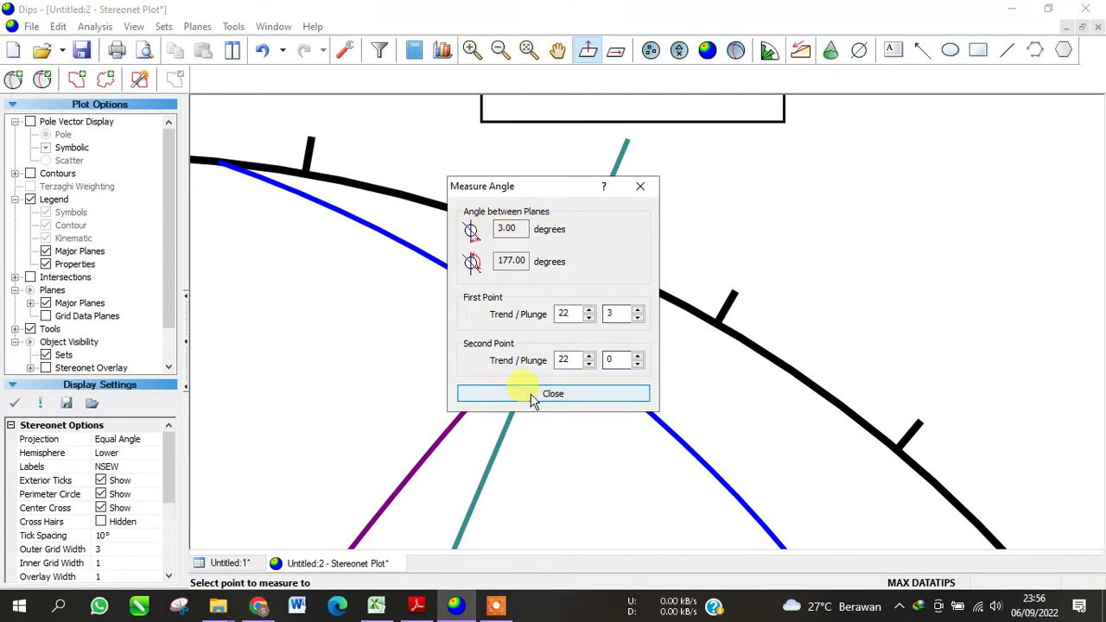
# Step: Enter the measured angle 3 beside RAKE in Excel cell G6
pyautogui.click(376, 605)
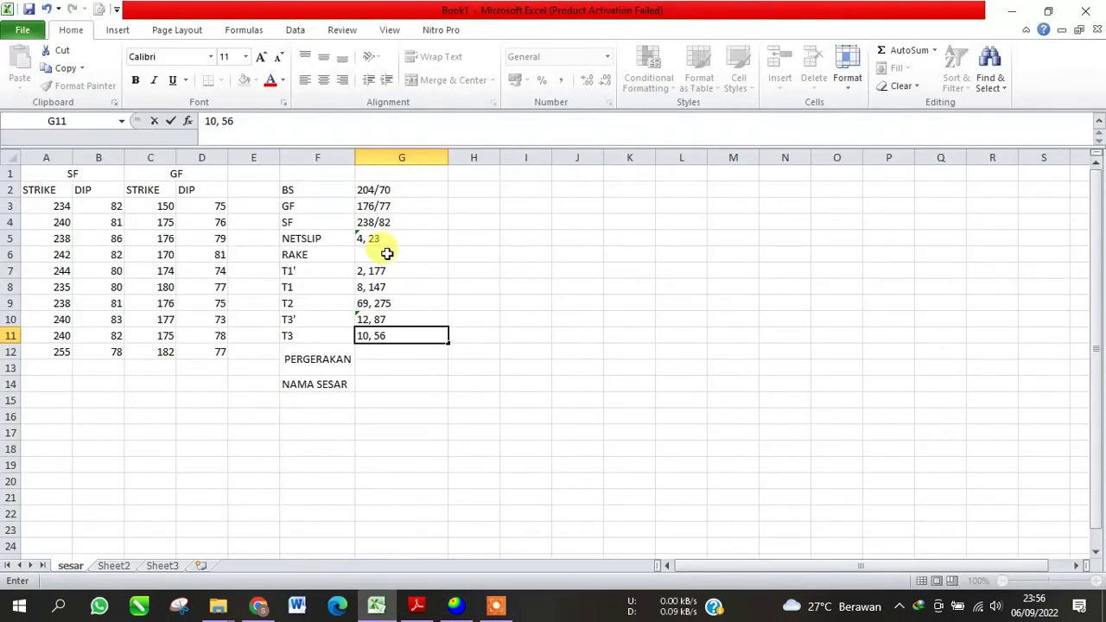
pyautogui.click(387, 253)
pyautogui.write('3')
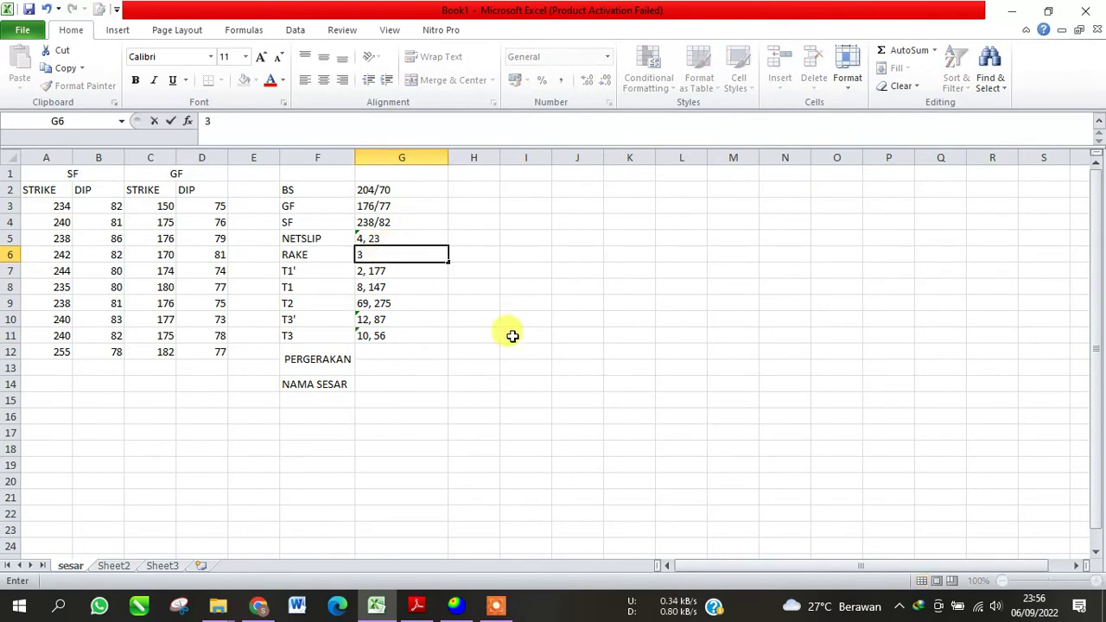
pyautogui.click(415, 367)
pyautogui.click(393, 347)
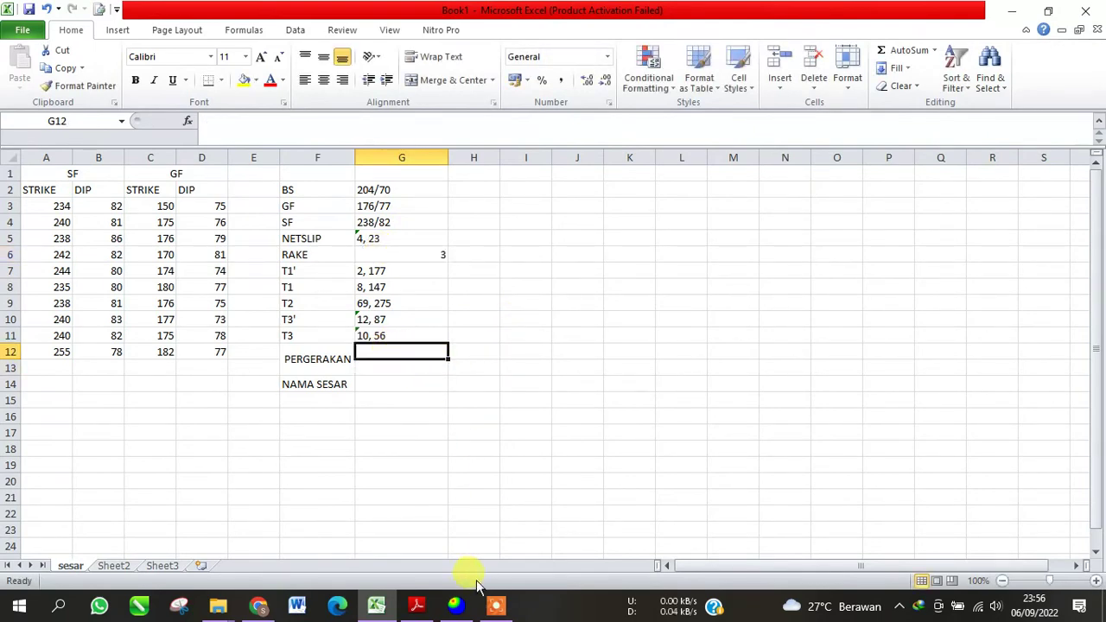
# Step: Close the angle measurement in Dips and examine the movement arrows along the BS plane and net slip line
pyautogui.click(455, 604)
pyautogui.click(577, 395)
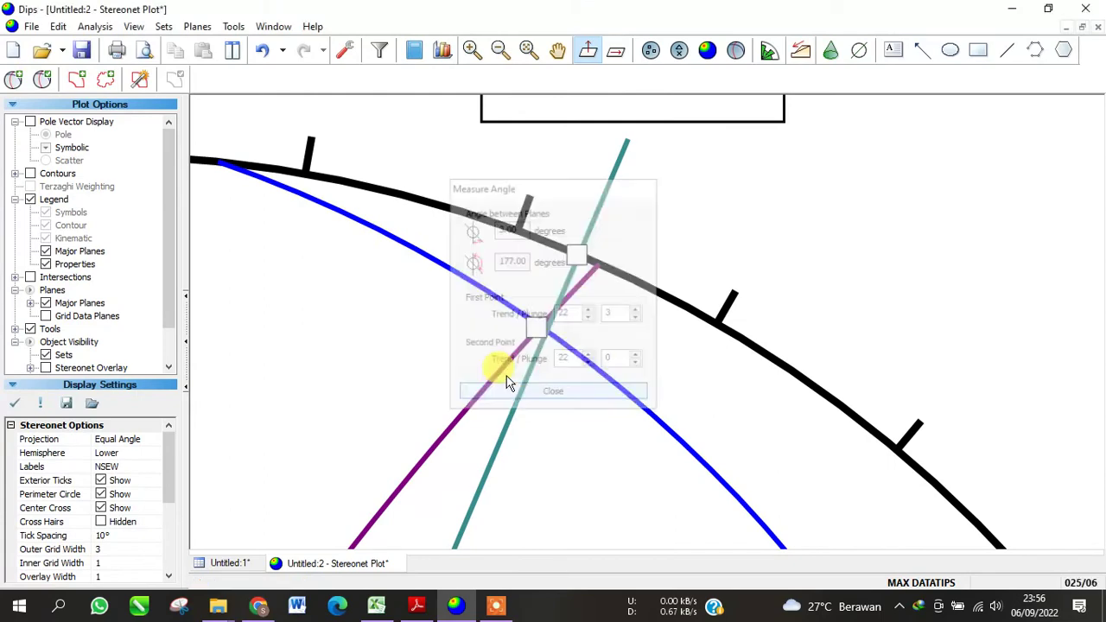
pyautogui.scroll(-2, 444, 346)
pyautogui.scroll(-3, 588, 291)
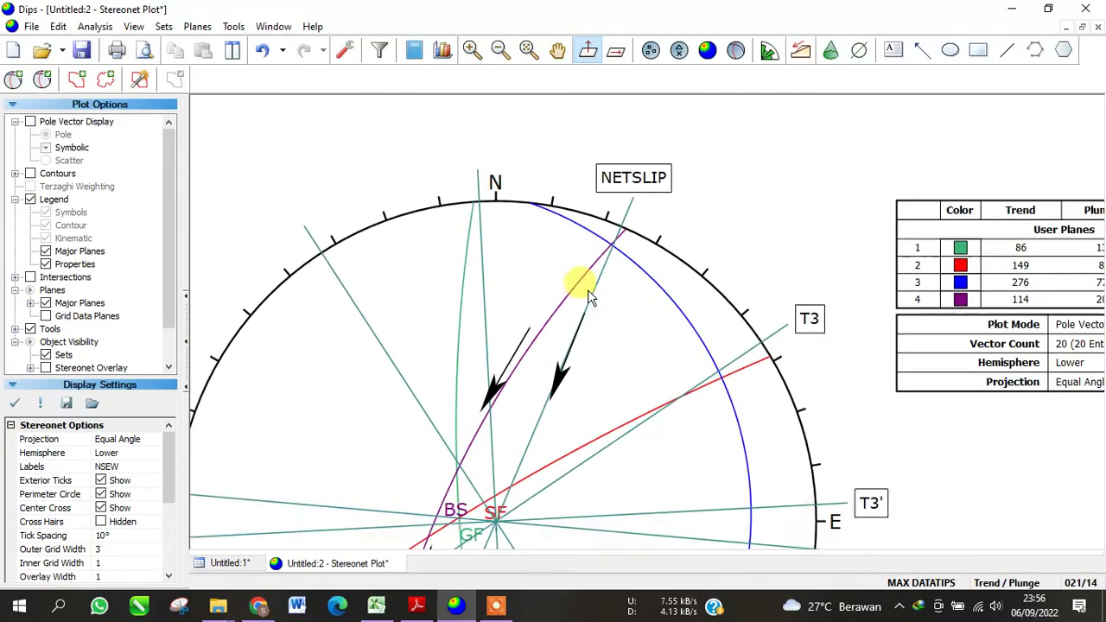
pyautogui.scroll(-2, 542, 378)
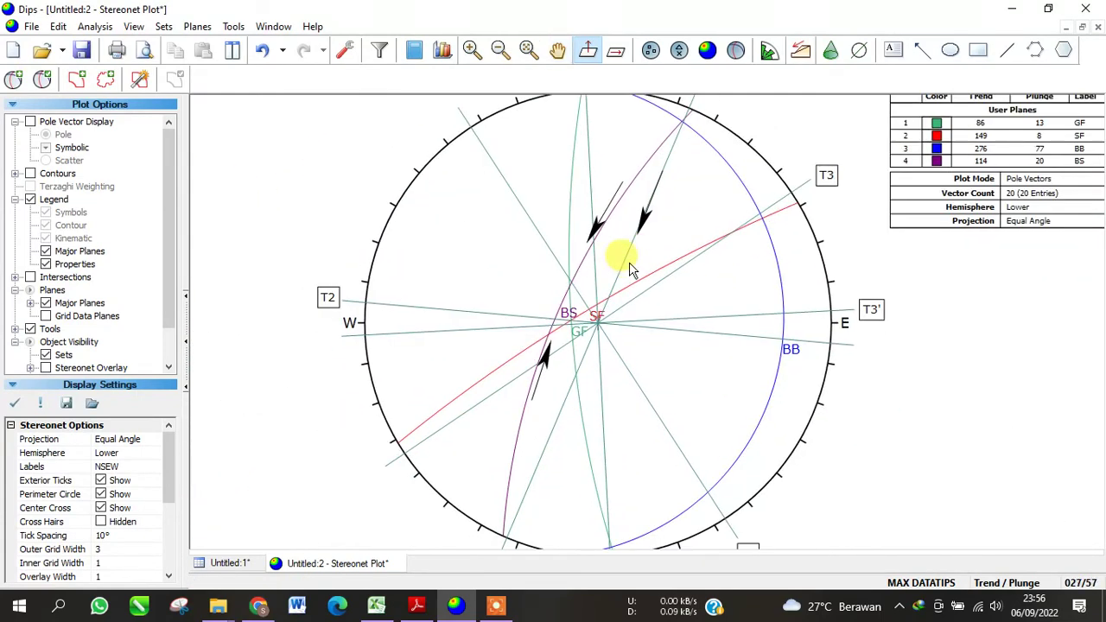
pyautogui.moveTo(617, 198)
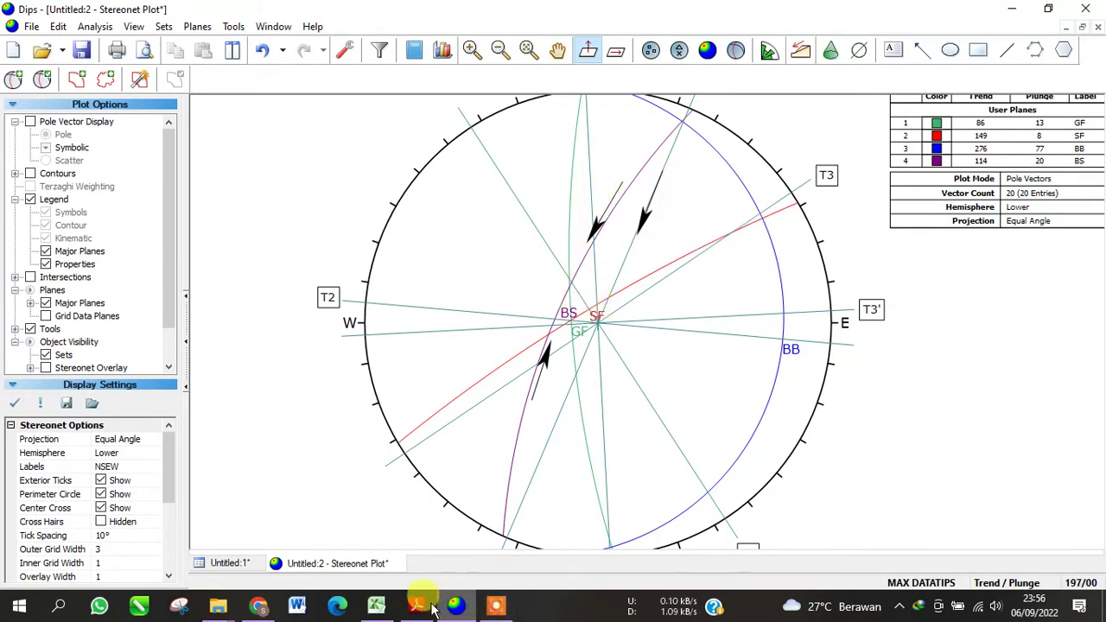
# Step: Record the movement beside PERGERAKAN in Excel, entering KIRI in cell G12 and NAIK in cell G13
pyautogui.click(376, 605)
pyautogui.write('K')
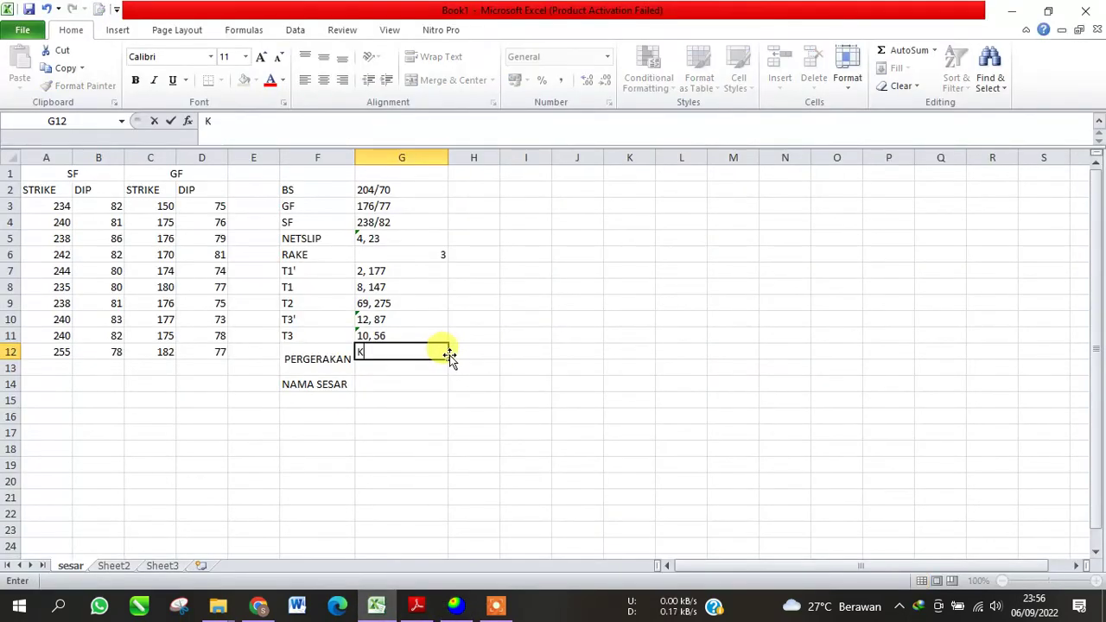
pyautogui.write('IRI')
pyautogui.press('Return')
pyautogui.write('N')
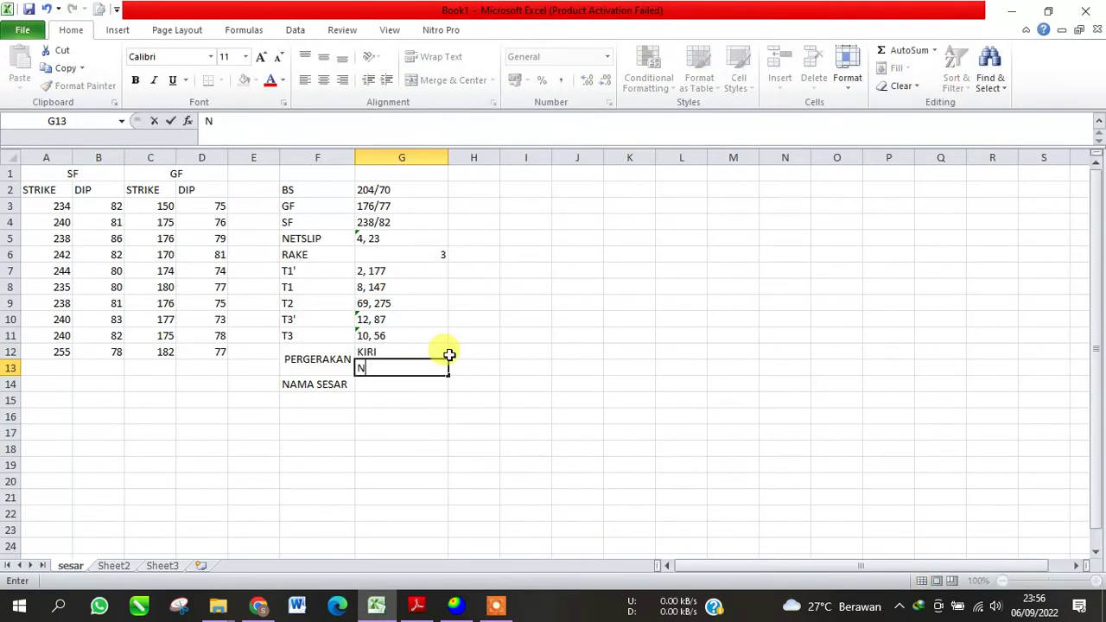
pyautogui.write('AIK')
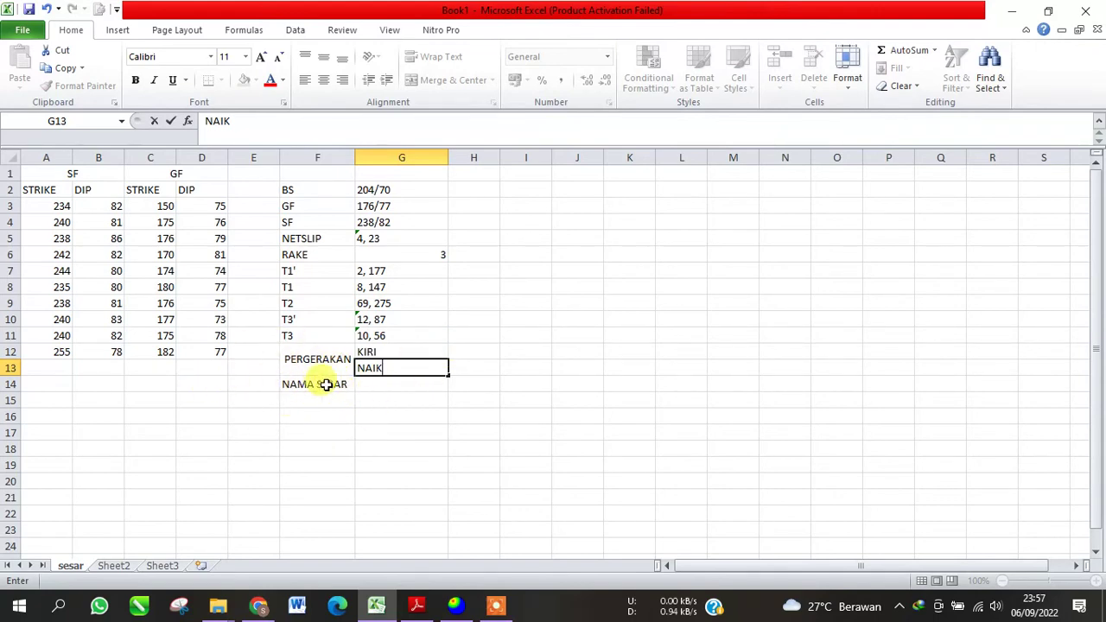
# Step: Switch to the PDF module in Adobe Reader and examine the Rickard (1972) fault classification diagram against the rake and movement recorded in Excel
pyautogui.click(416, 605)
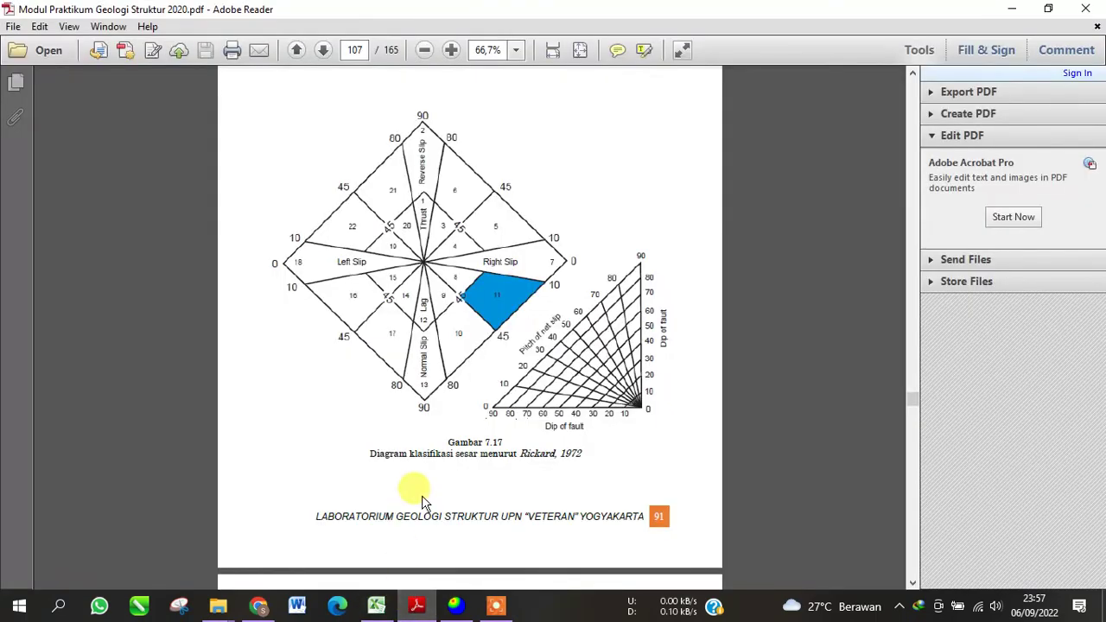
pyautogui.scroll(2, 468, 426)
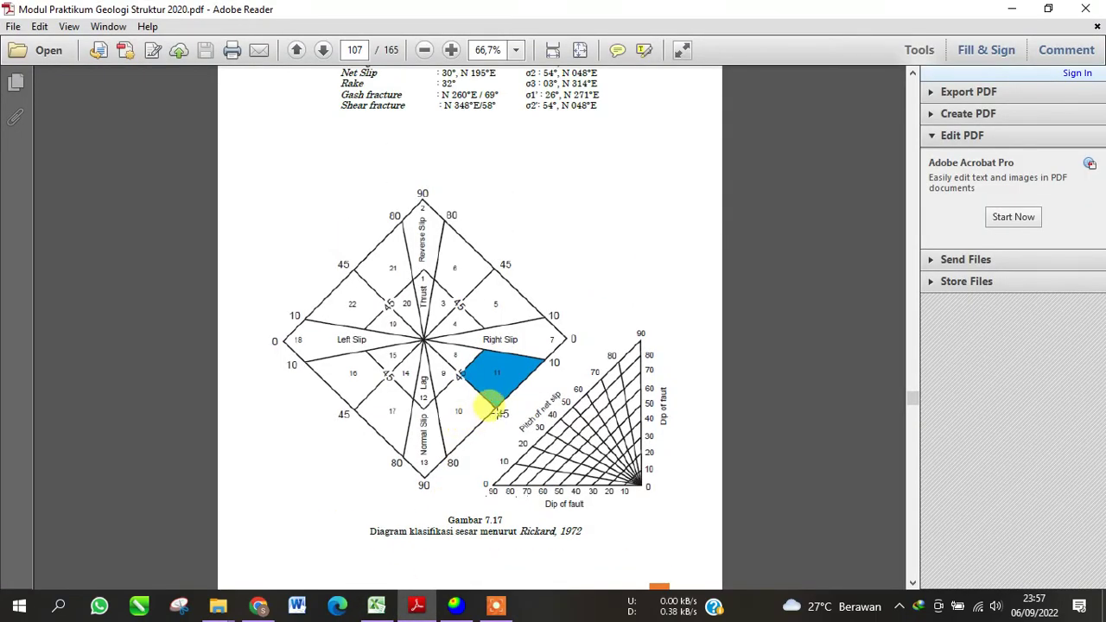
pyautogui.scroll(-2, 448, 223)
pyautogui.scroll(1, 457, 347)
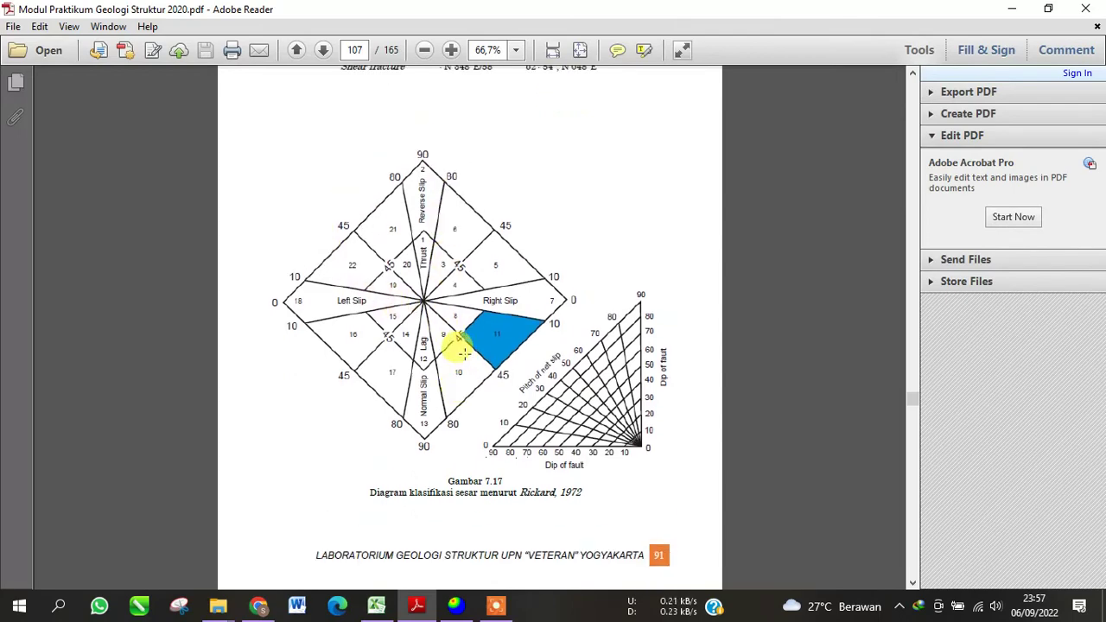
pyautogui.click(376, 606)
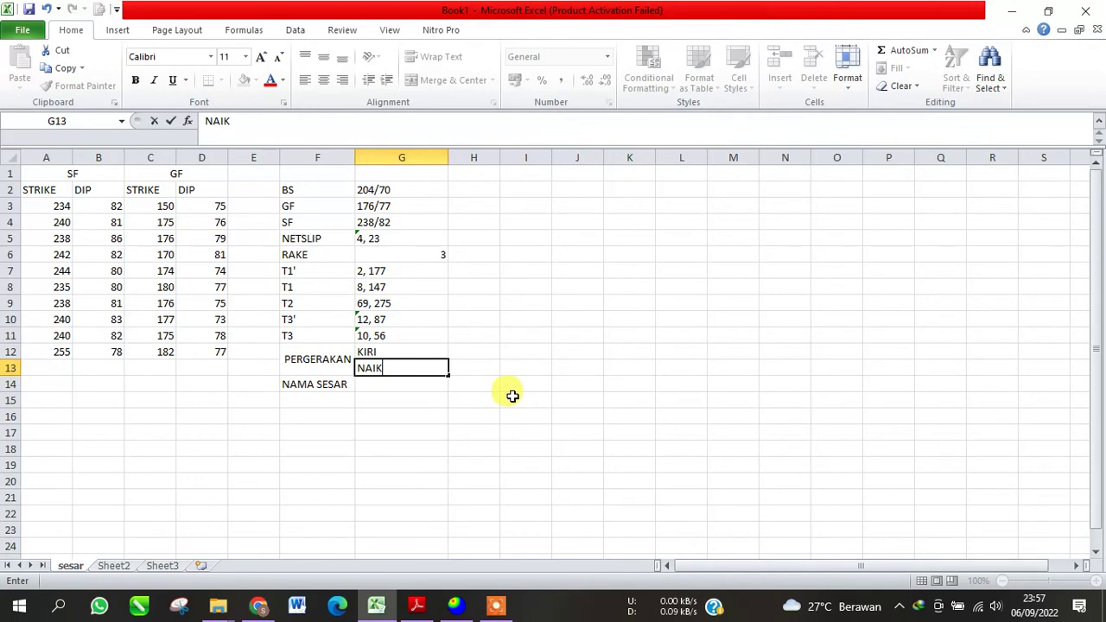
# Step: In the PDF, locate the Left Slip field on the Rickard diagram and look up entry 18 in the fault name list on page 108
pyautogui.click(417, 605)
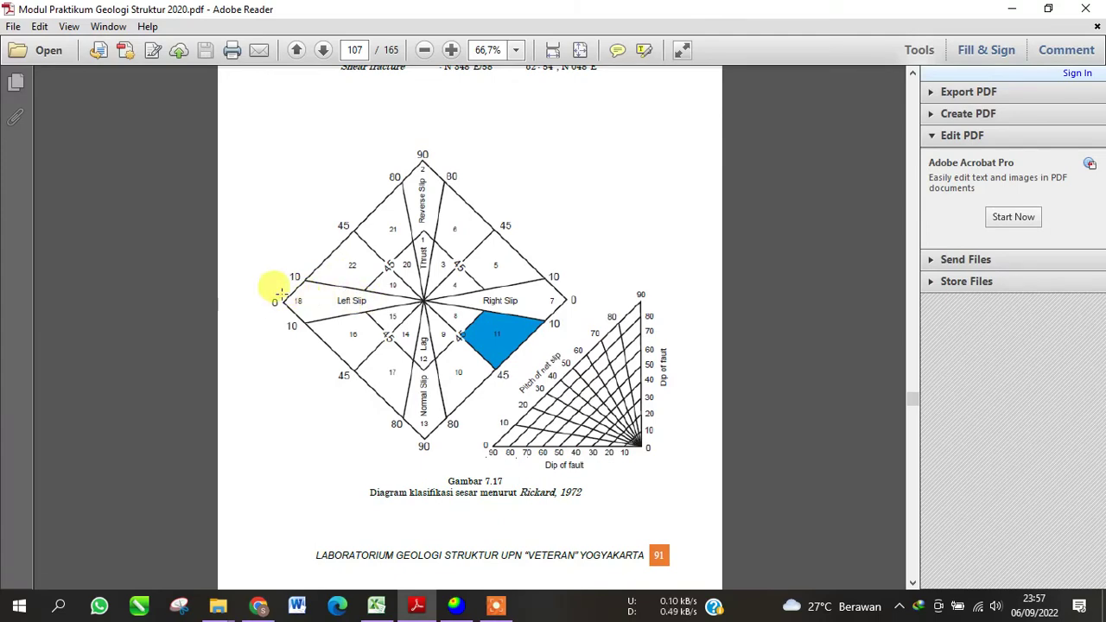
pyautogui.scroll(-5, 320, 320)
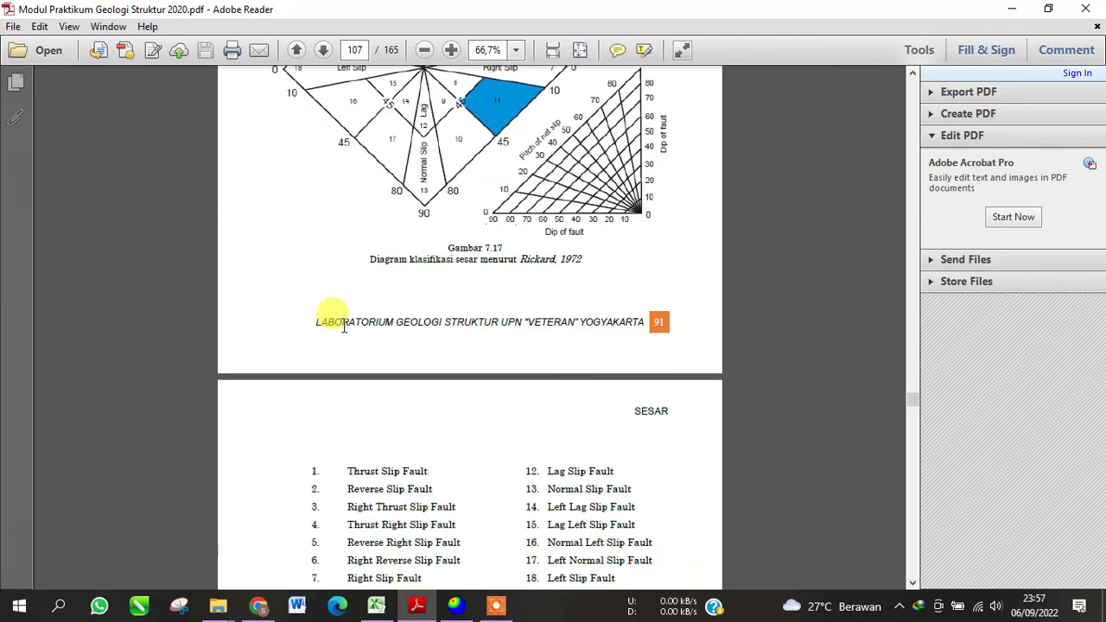
pyautogui.scroll(1, 350, 272)
pyautogui.scroll(-4, 466, 406)
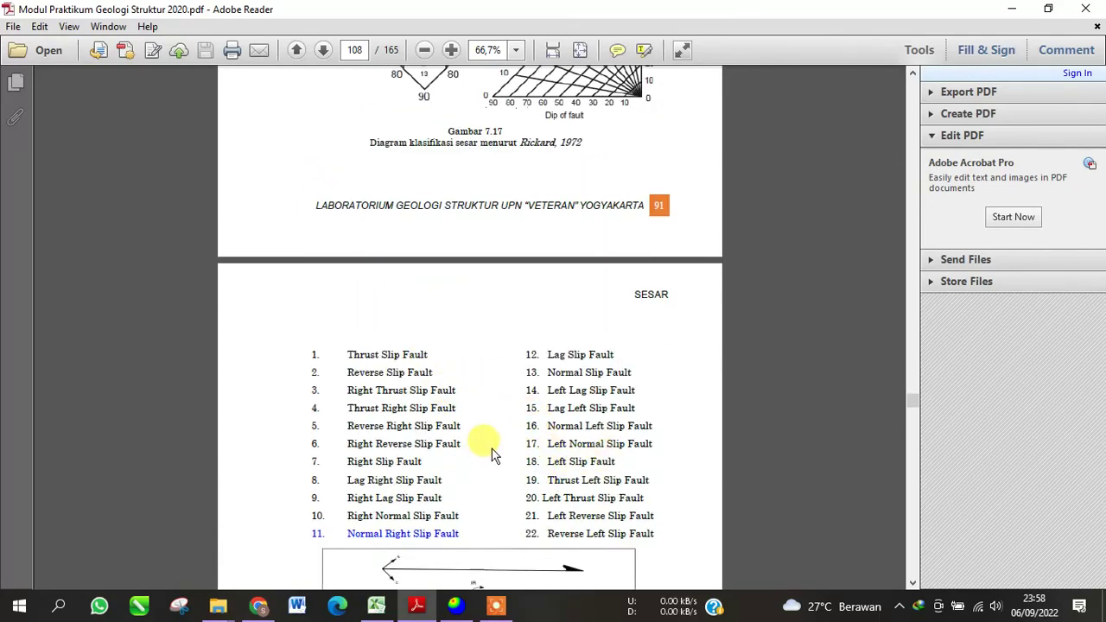
pyautogui.scroll(3, 481, 346)
pyautogui.scroll(-3, 531, 432)
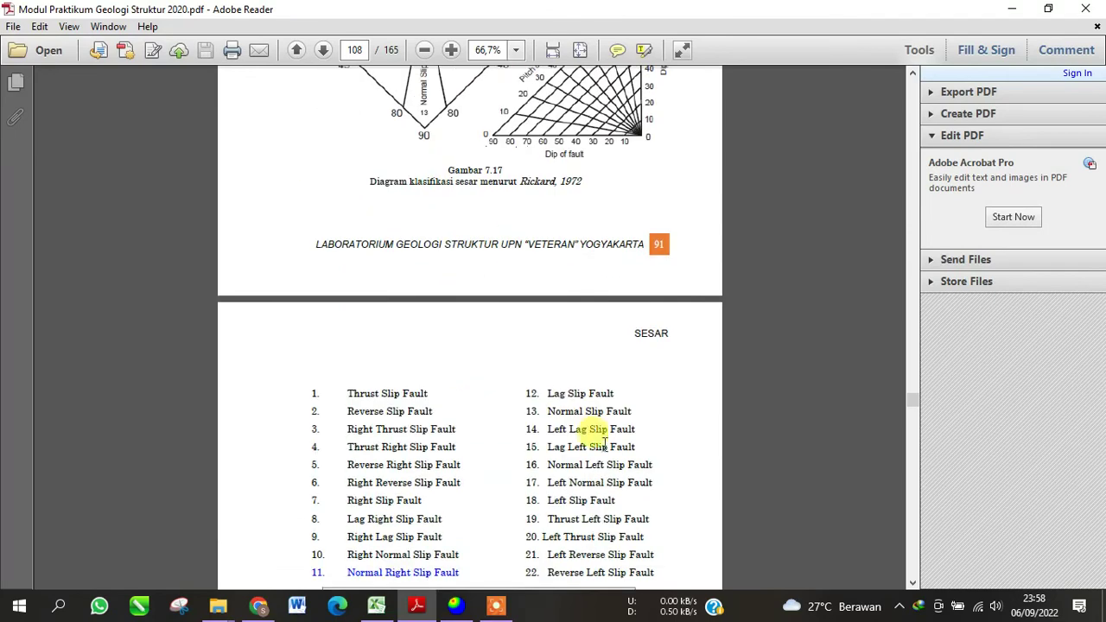
pyautogui.tripleClick(533, 496)
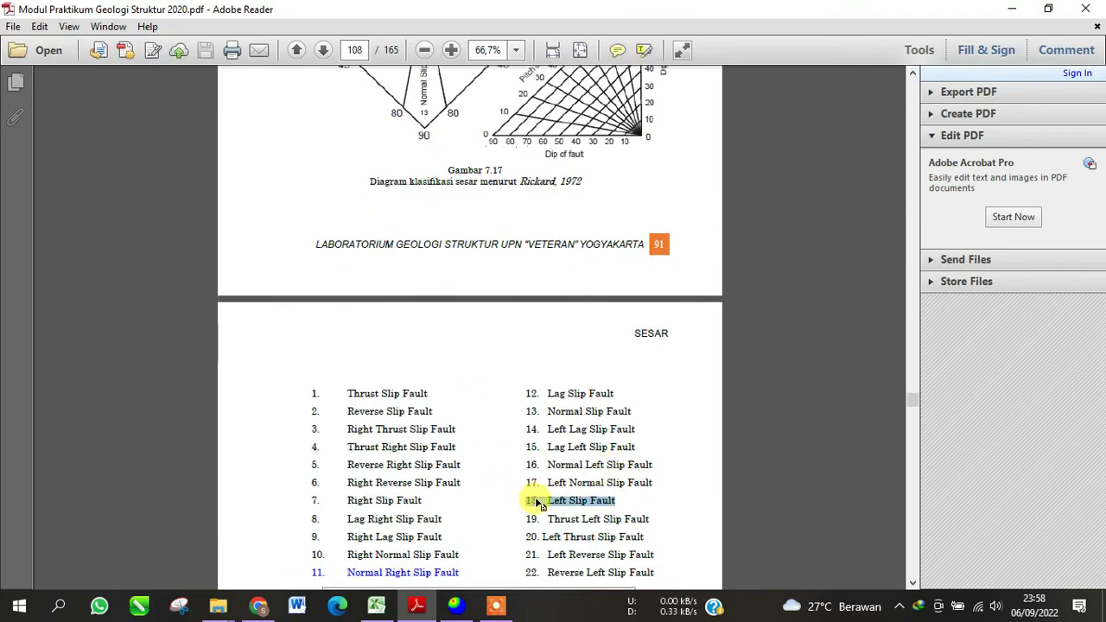
pyautogui.click(499, 509)
pyautogui.scroll(-3, 498, 514)
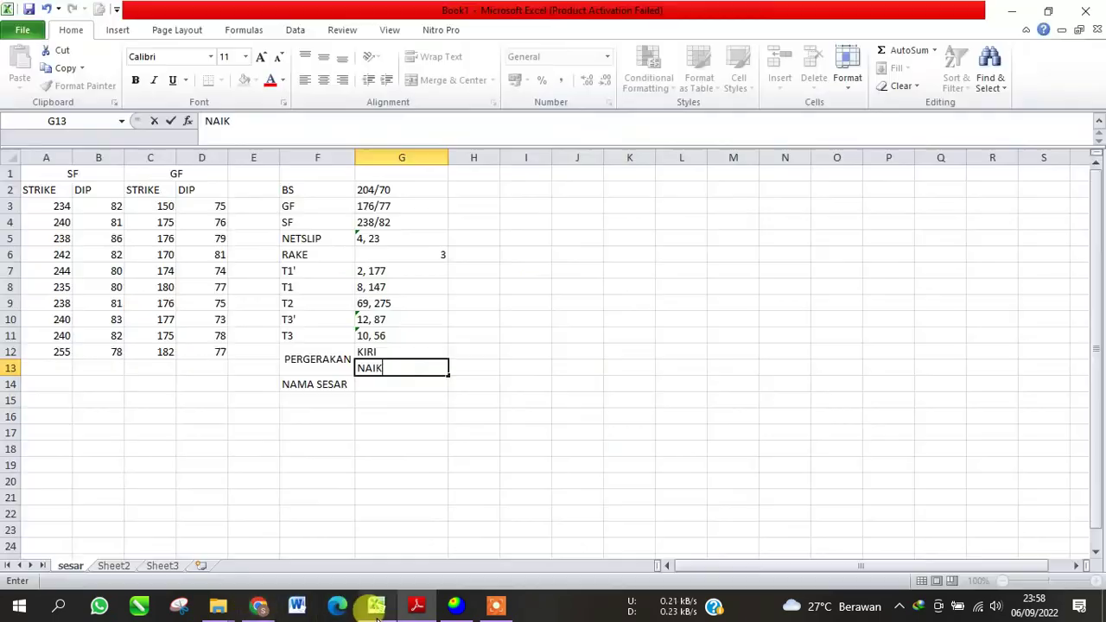
# Step: In Excel, enter LEFT SLIP FAULT beside NAMA SESAR in cell G14
pyautogui.click(389, 384)
pyautogui.write('LEFT SLIP FAULT')
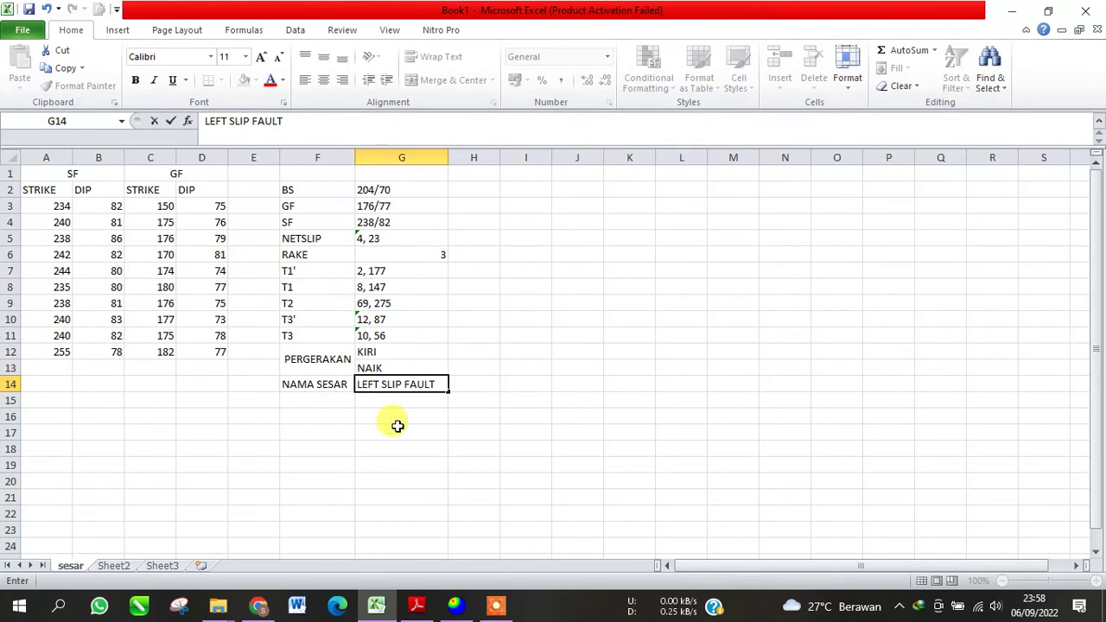
pyautogui.click(397, 432)
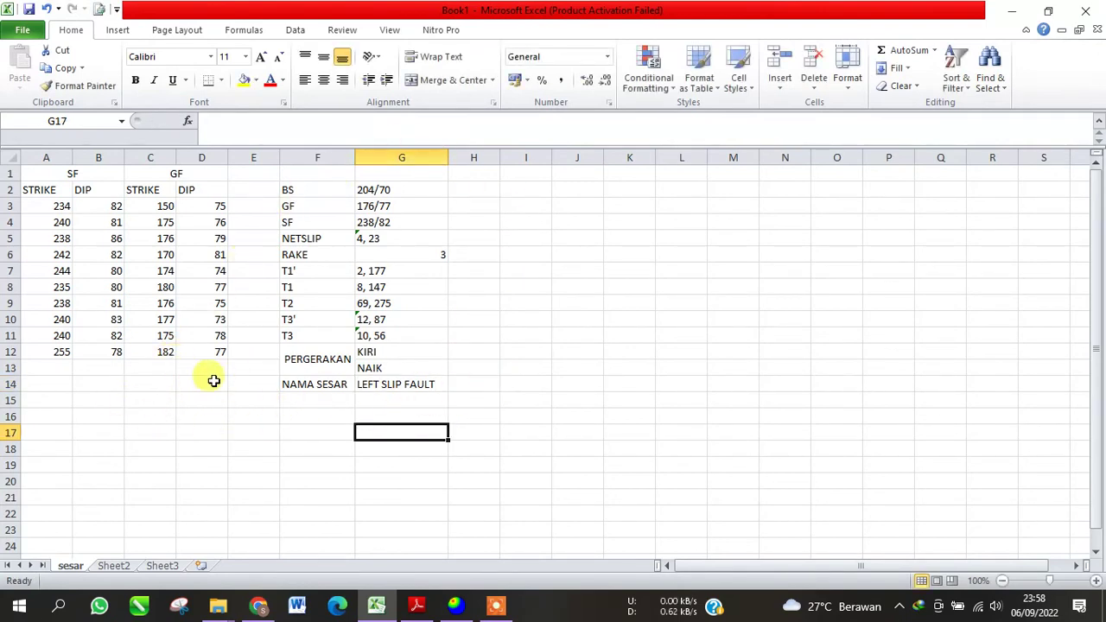
# Step: Switch to Dips and start exporting the stereonet plot as an image file
pyautogui.click(458, 610)
pyautogui.scroll(-3, 647, 372)
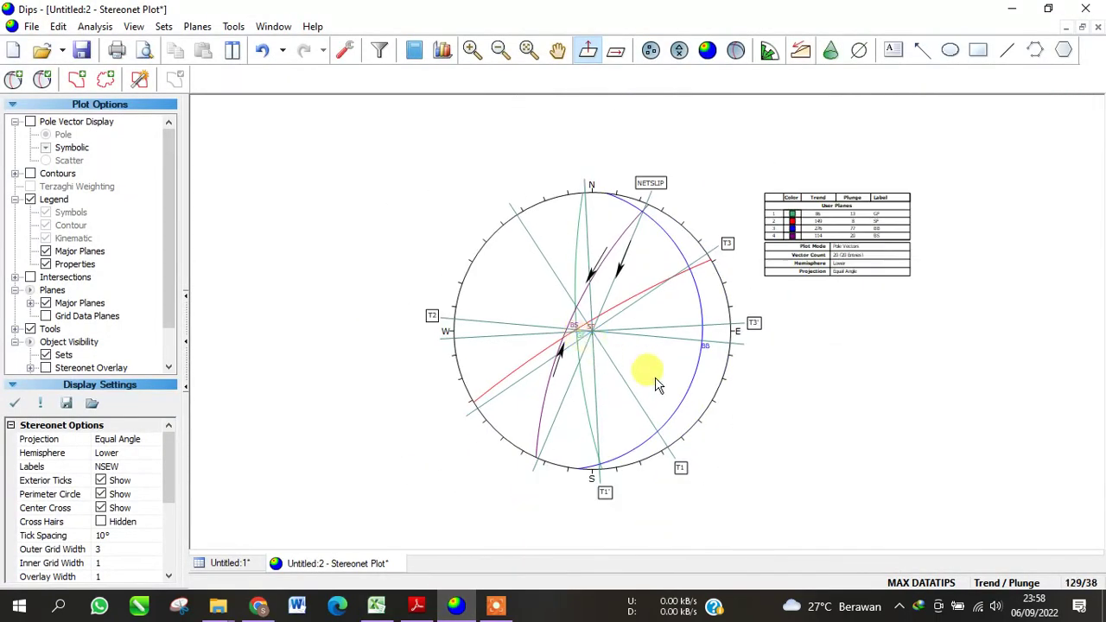
pyautogui.scroll(2, 751, 402)
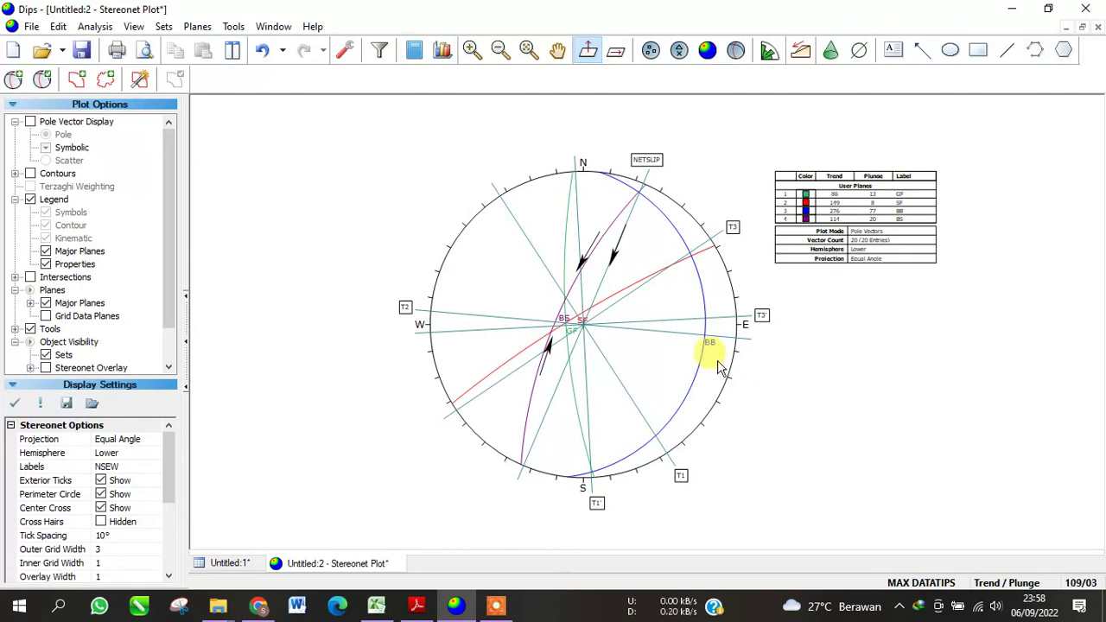
pyautogui.click(32, 28)
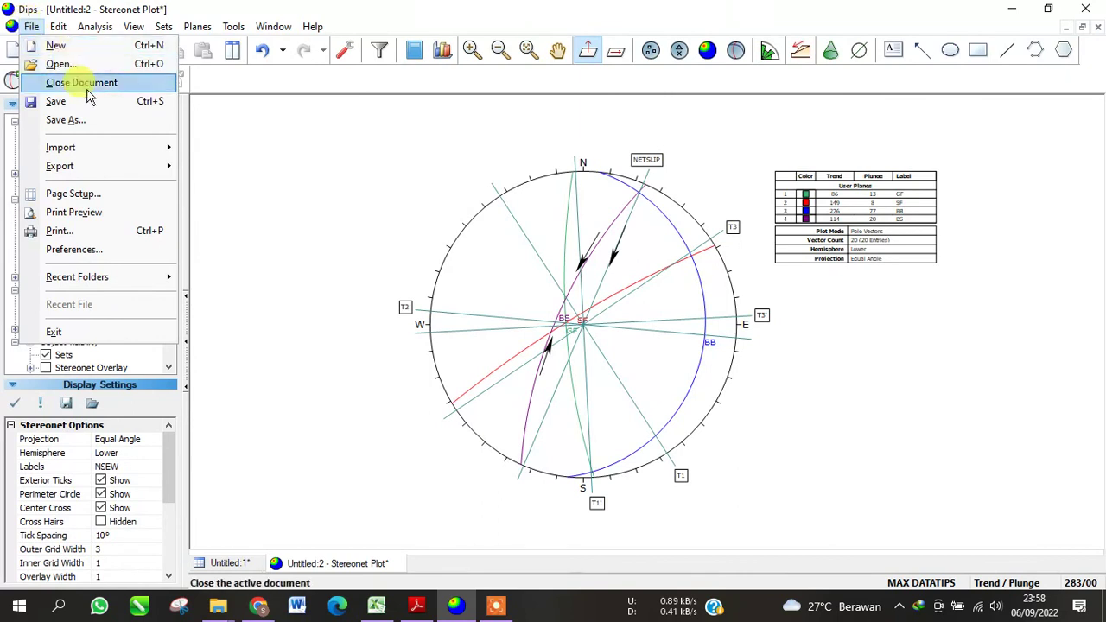
pyautogui.moveTo(92, 169)
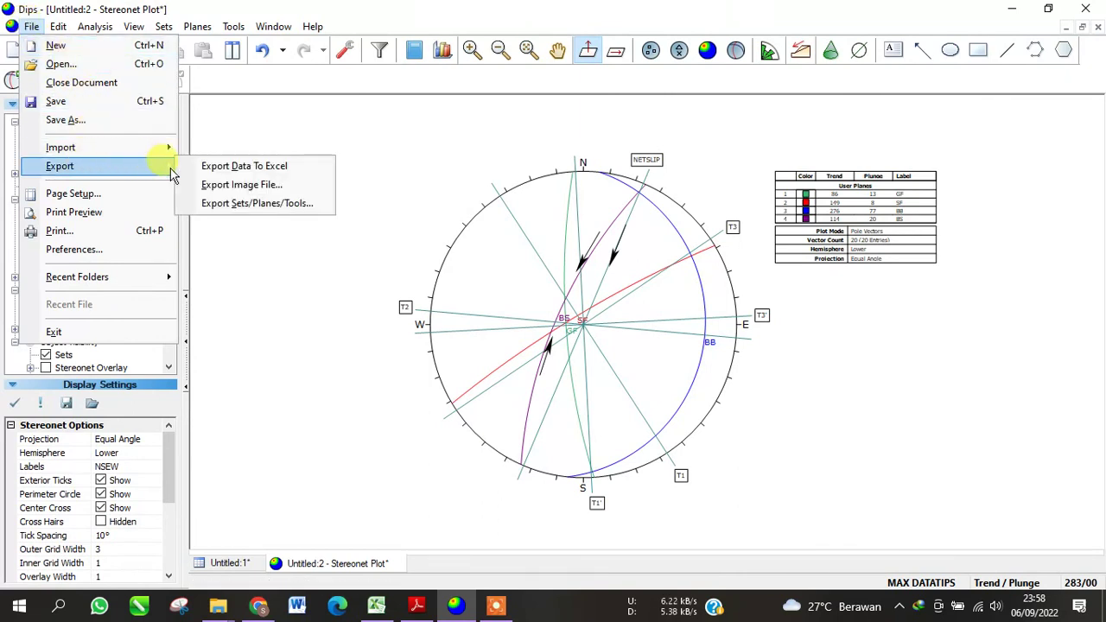
pyautogui.click(246, 185)
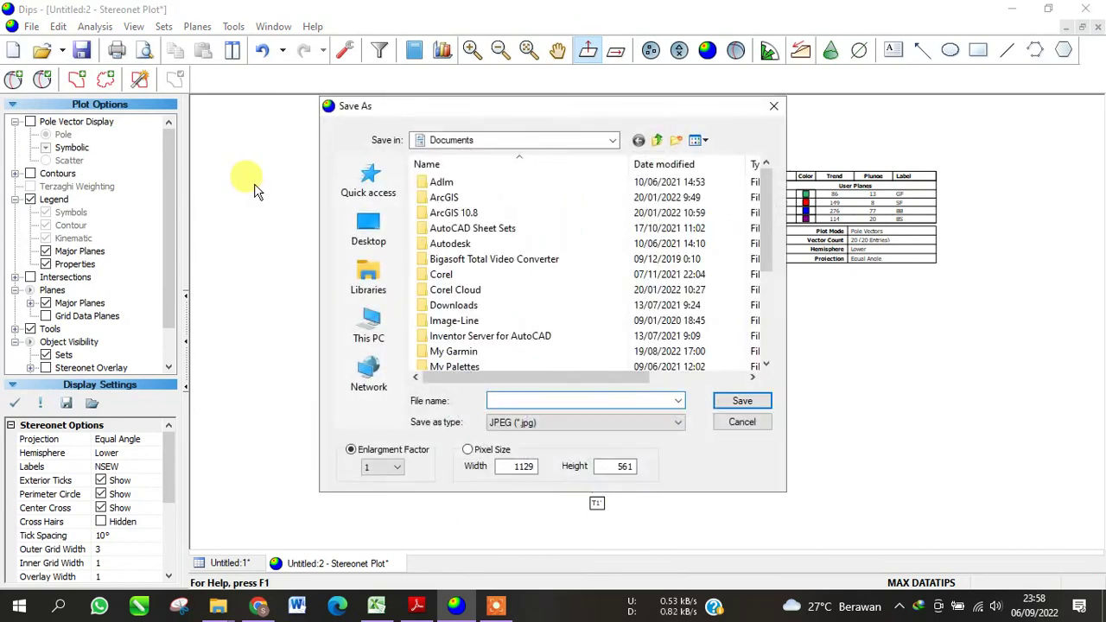
# Step: Save the stereonet image as a JPEG named ANALISIS SESAR in the PRAK GEOINFO folder on the DATA (D:) drive
pyautogui.scroll(-3, 388, 276)
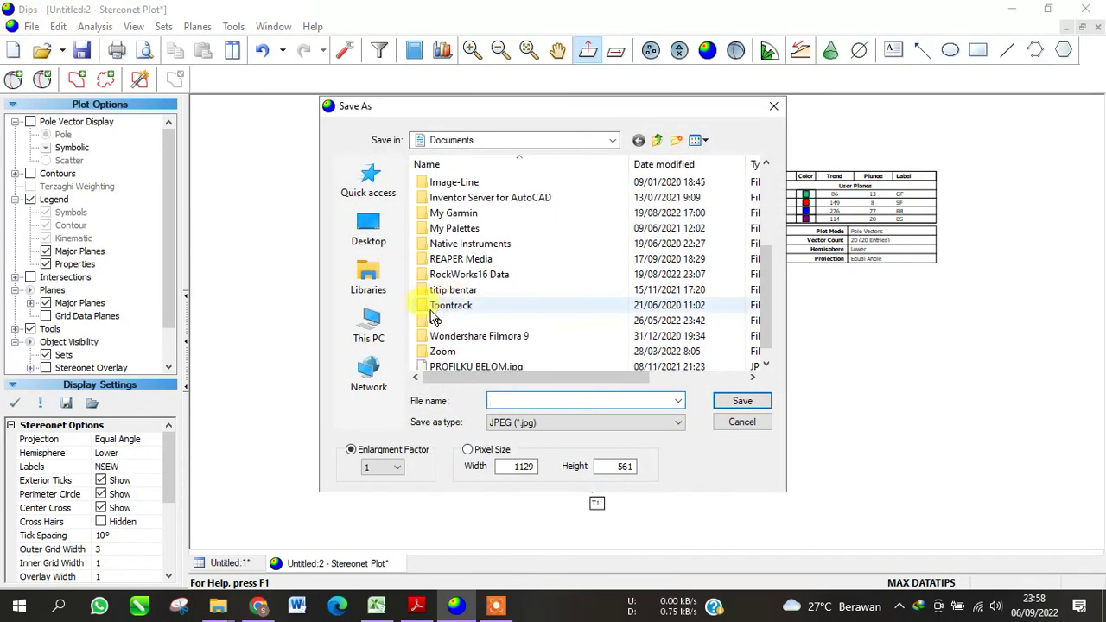
pyautogui.click(369, 327)
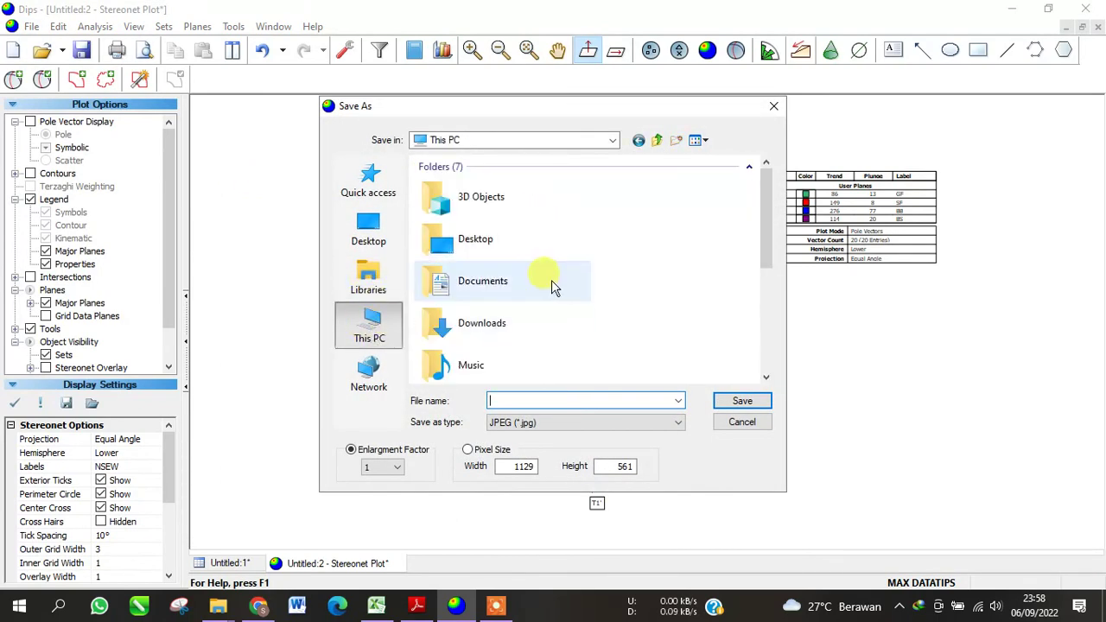
pyautogui.scroll(-3, 540, 319)
pyautogui.doubleClick(488, 318)
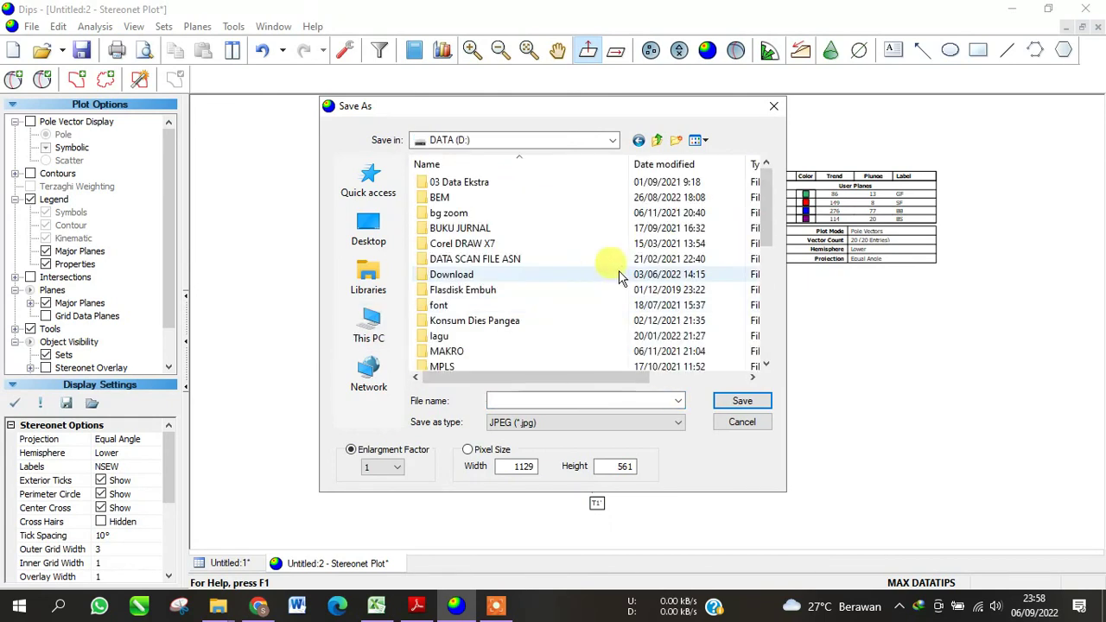
pyautogui.scroll(-1, 492, 294)
pyautogui.scroll(-2, 488, 293)
pyautogui.doubleClick(471, 321)
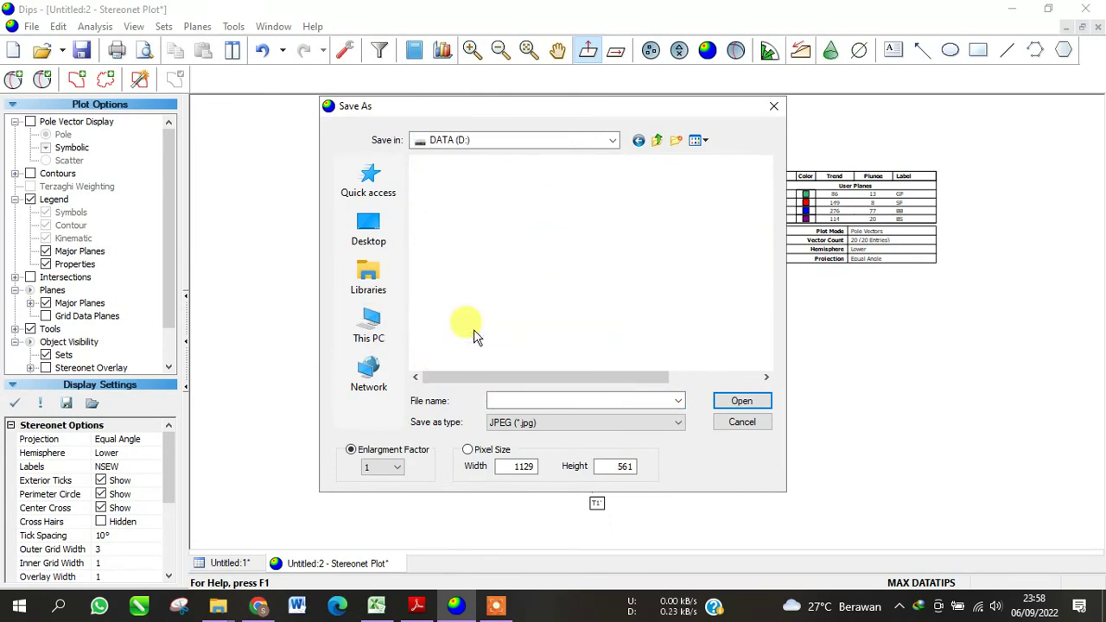
pyautogui.doubleClick(466, 213)
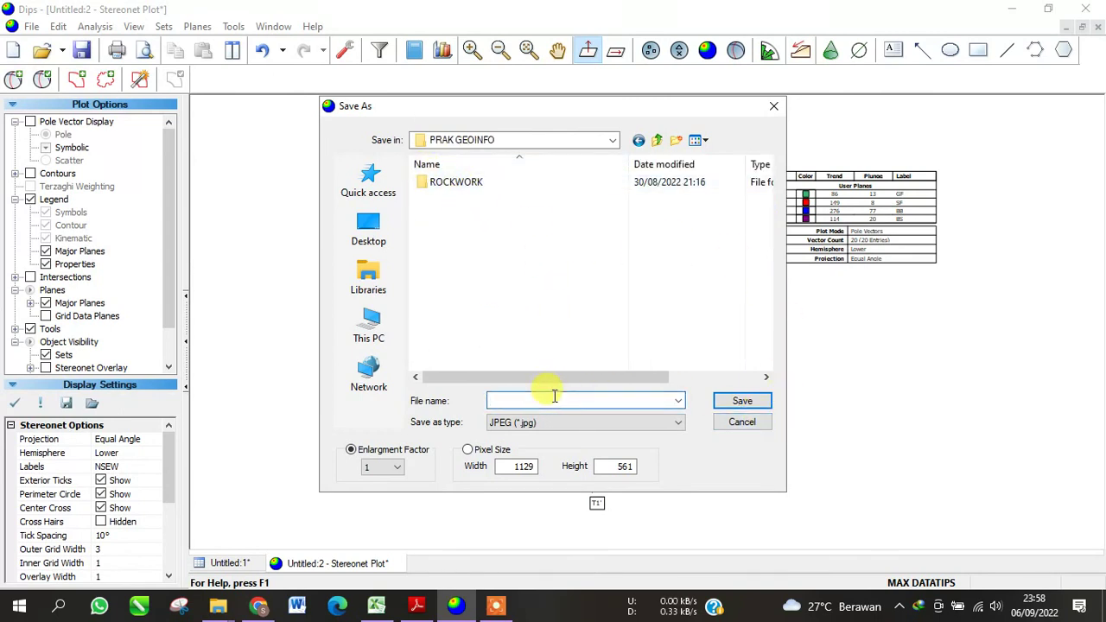
pyautogui.write('ANALISIS SESAR')
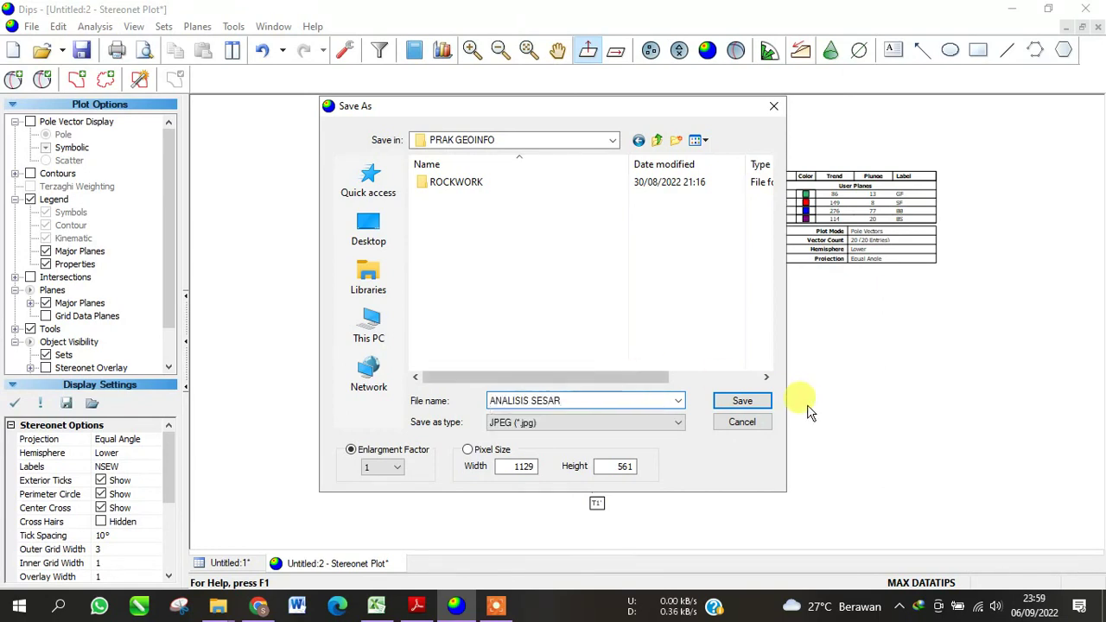
pyautogui.click(753, 406)
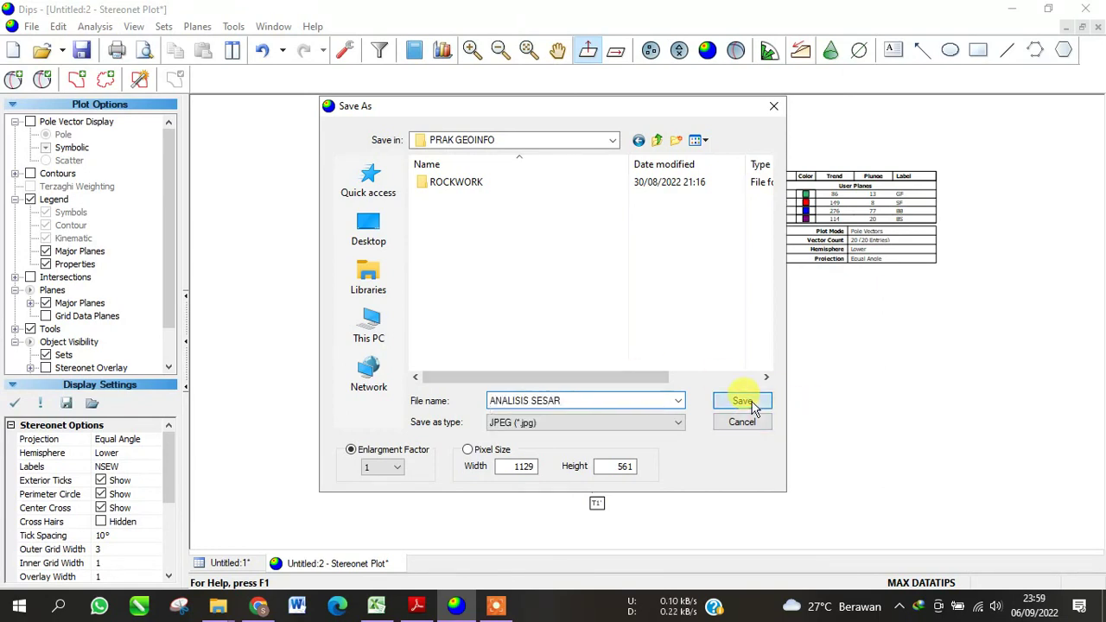